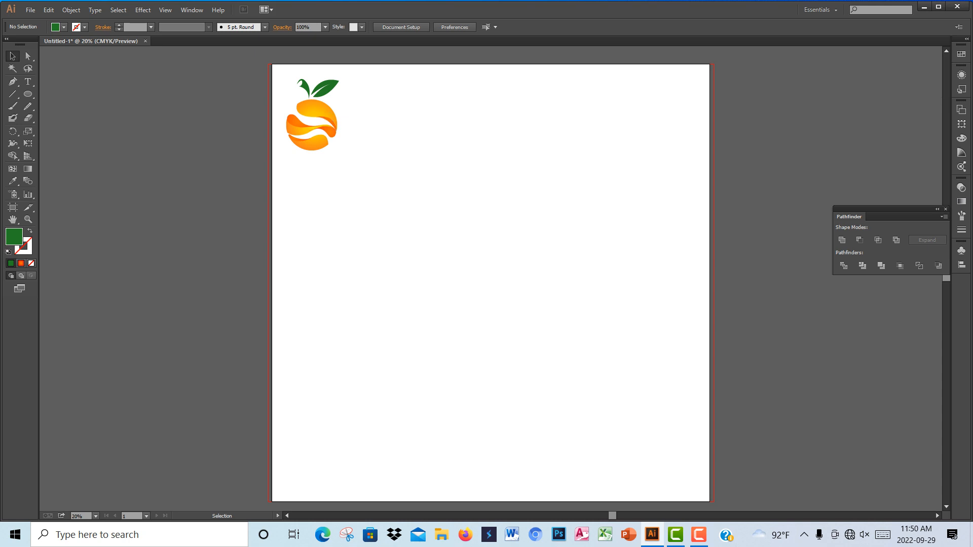
Step: Draw a circle about 2200 px in diameter in the middle of the artboard and fill it with yellow fcd224
{"action": "left_click_drag", "start_coordinate": [28, 94], "coordinate": [76, 117]}
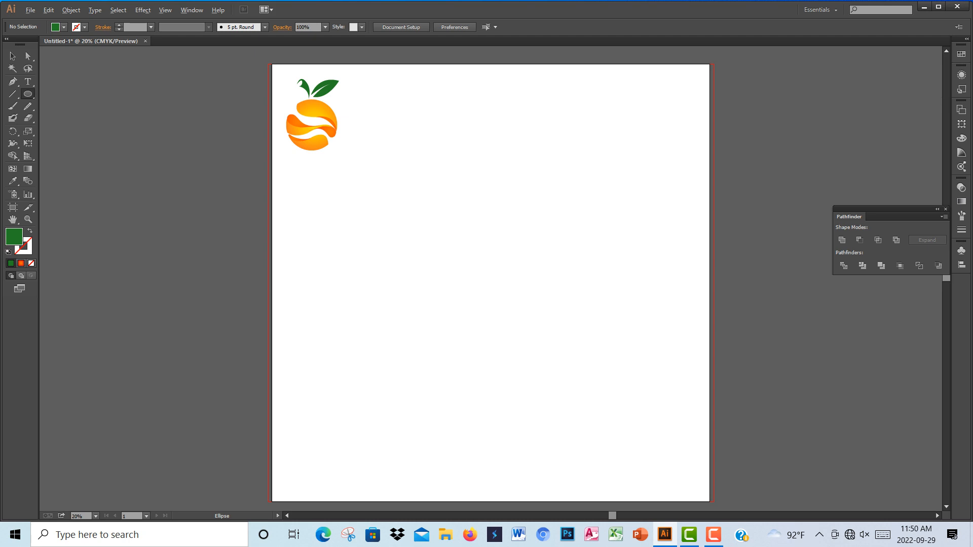
{"action": "left_click_drag", "start_coordinate": [476, 255], "coordinate": [568, 367]}
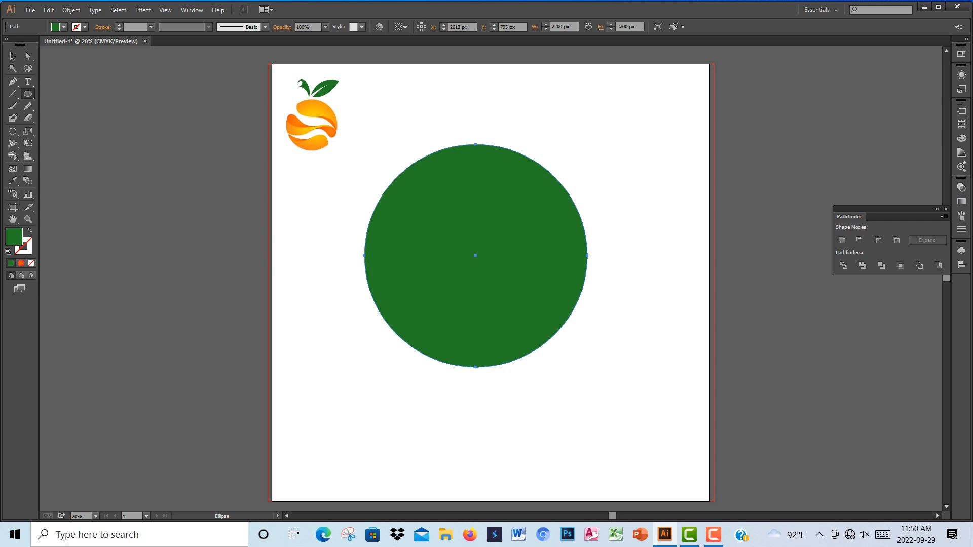
{"action": "double_click", "coordinate": [15, 237]}
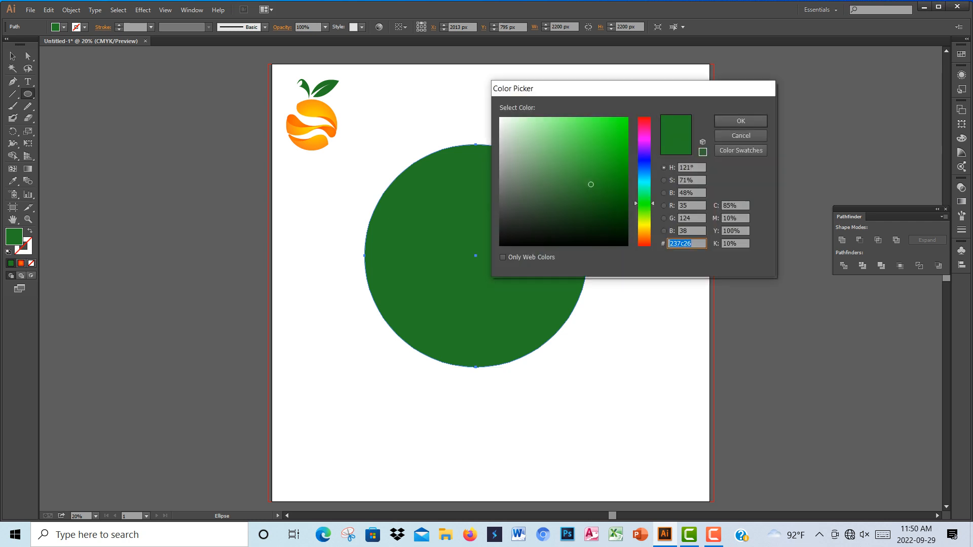
{"action": "left_click_drag", "start_coordinate": [644, 222], "coordinate": [644, 229]}
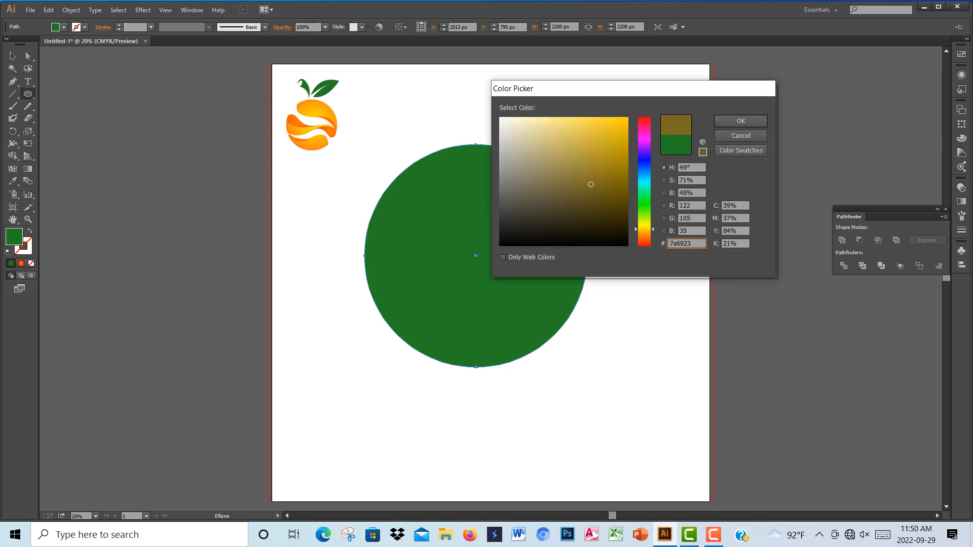
{"action": "left_click_drag", "start_coordinate": [591, 184], "coordinate": [611, 118]}
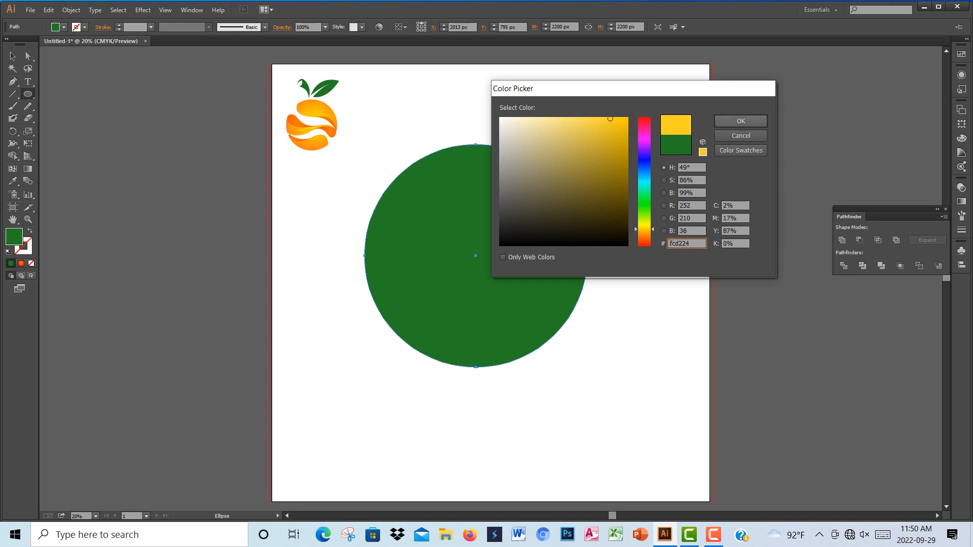
{"action": "left_click", "coordinate": [741, 121]}
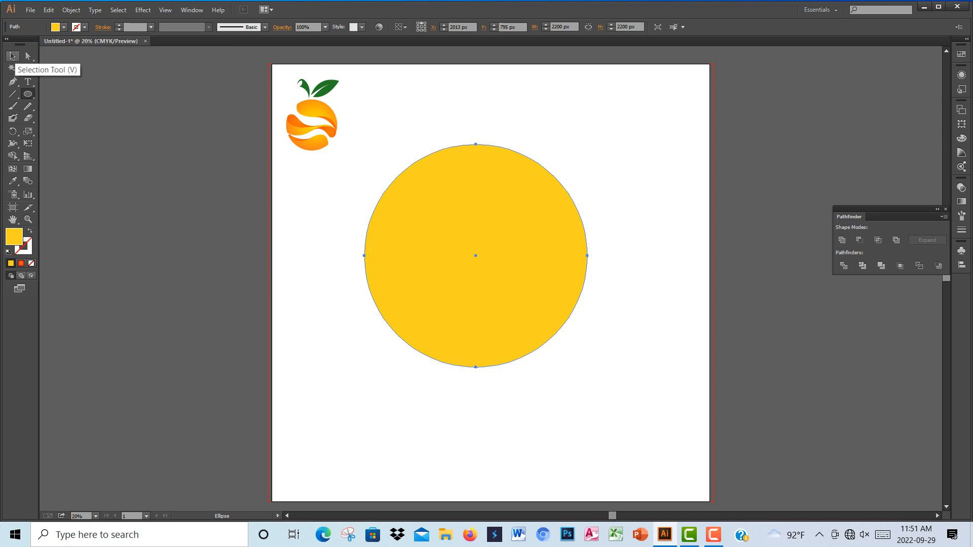
{"action": "left_click", "coordinate": [12, 55]}
{"action": "key", "text": "ctrl+shift+a"}
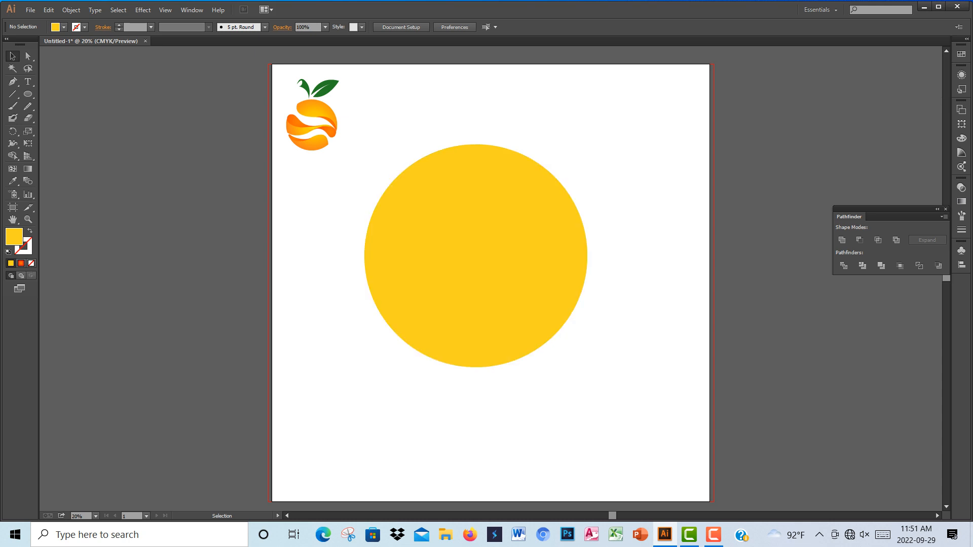
Step: Draw an S-shaped curve with the Pen tool across the circle, from outside its upper-left edge to just past its right edge
{"action": "key", "text": "p"}
{"action": "left_click", "coordinate": [13, 81]}
{"action": "left_click", "coordinate": [393, 168]}
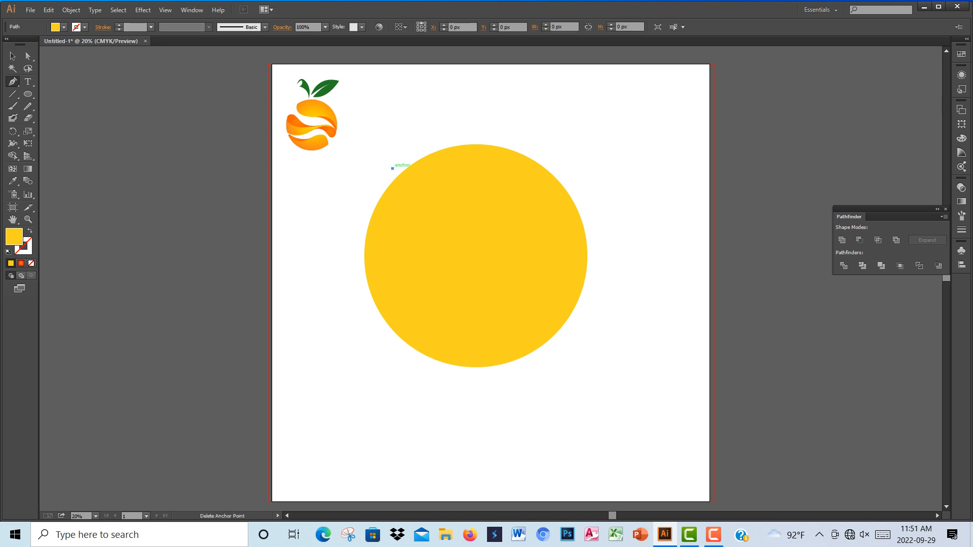
{"action": "left_click_drag", "start_coordinate": [490, 222], "coordinate": [614, 203]}
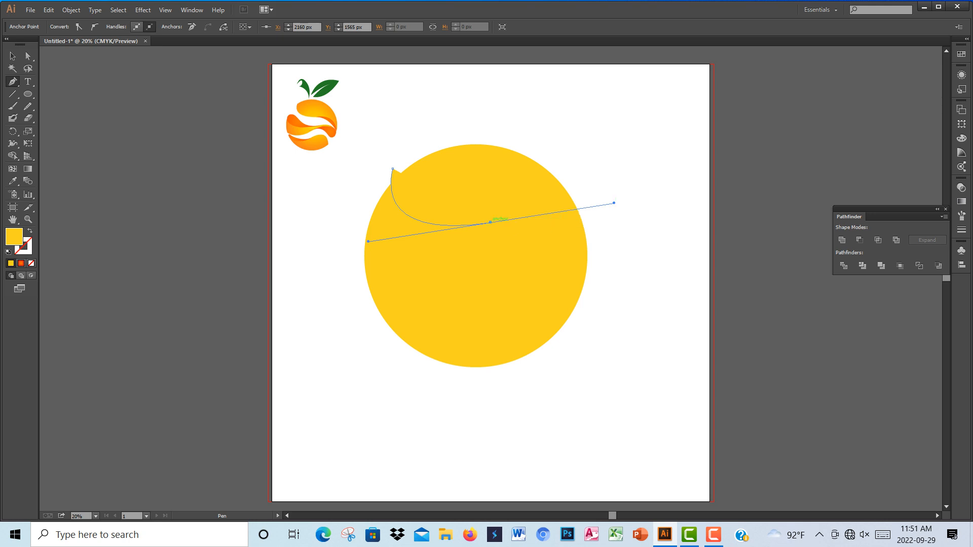
{"action": "left_click", "coordinate": [490, 222]}
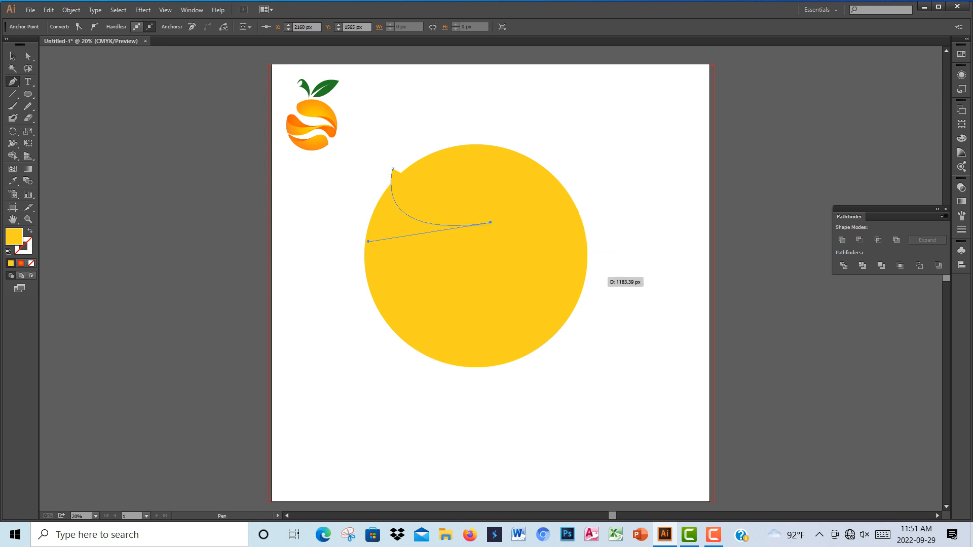
{"action": "left_click_drag", "start_coordinate": [597, 278], "coordinate": [626, 378]}
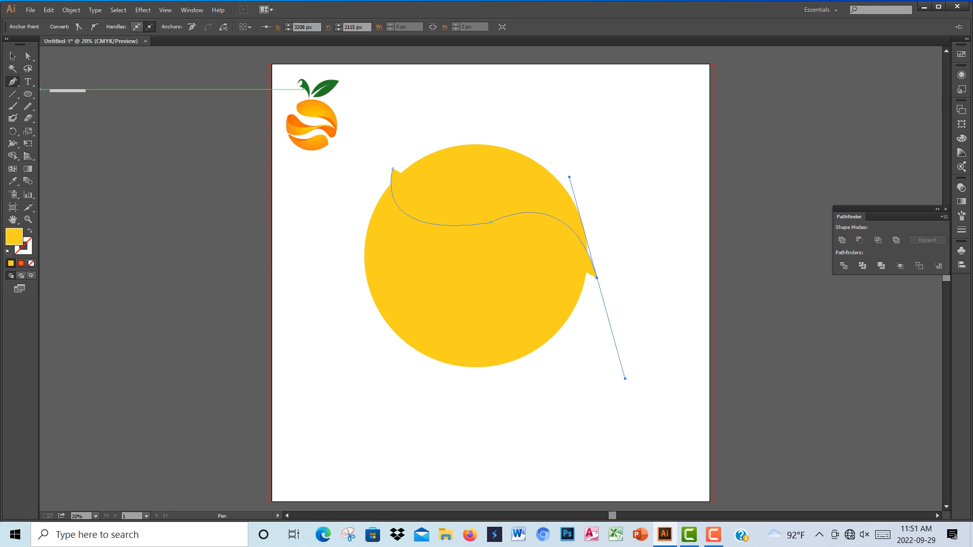
Step: Smooth the middle bend of the S-shaped curve with the Smooth tool and deselect it
{"action": "left_click", "coordinate": [28, 106]}
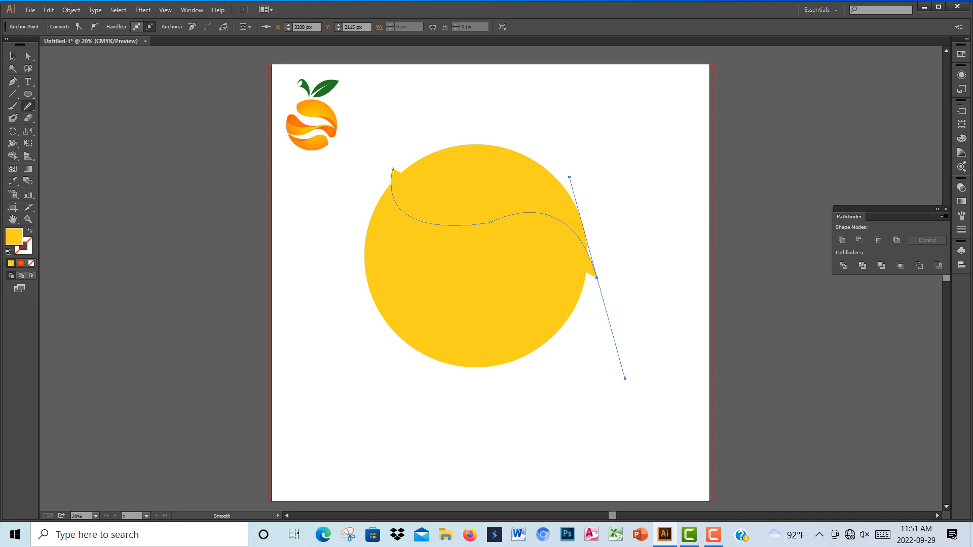
{"action": "left_click_drag", "start_coordinate": [477, 228], "coordinate": [511, 213]}
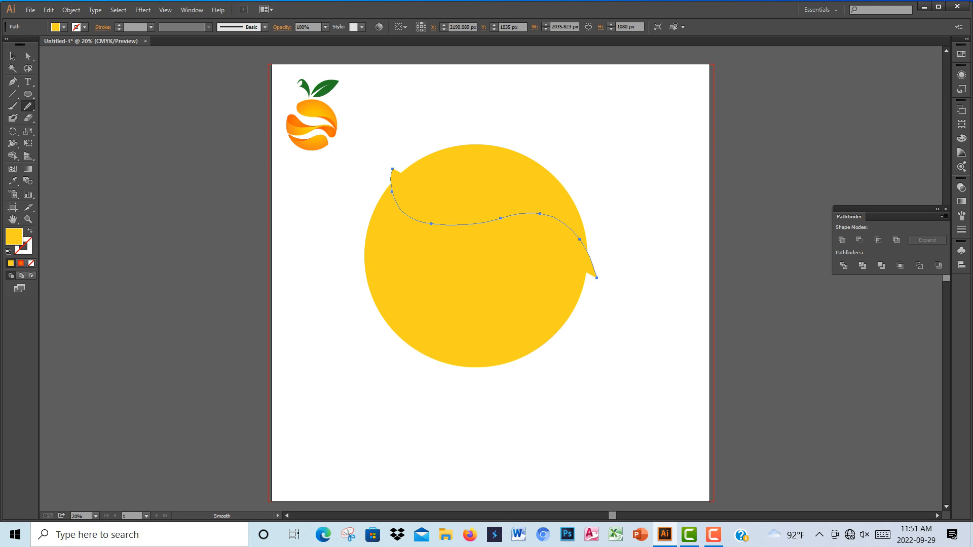
{"action": "key", "text": "v"}
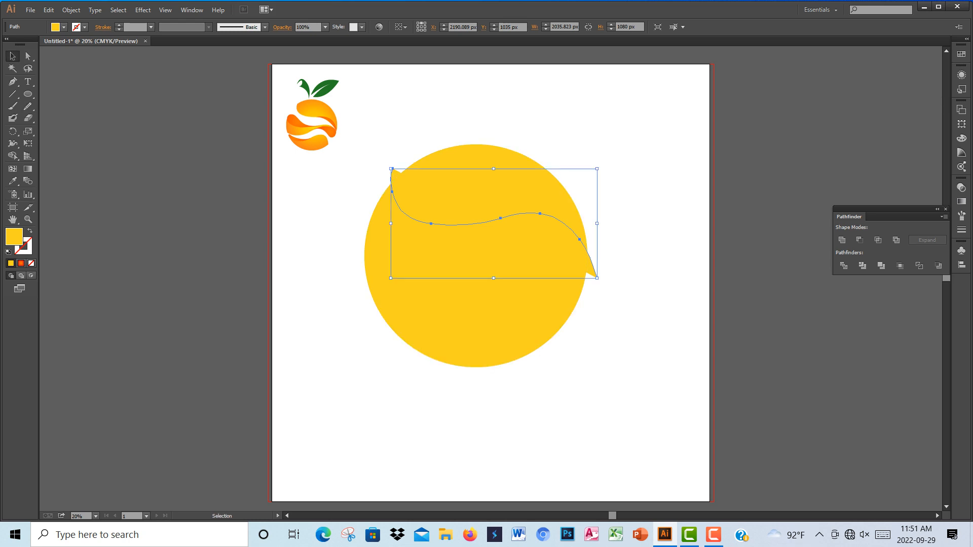
{"action": "left_click", "coordinate": [627, 278]}
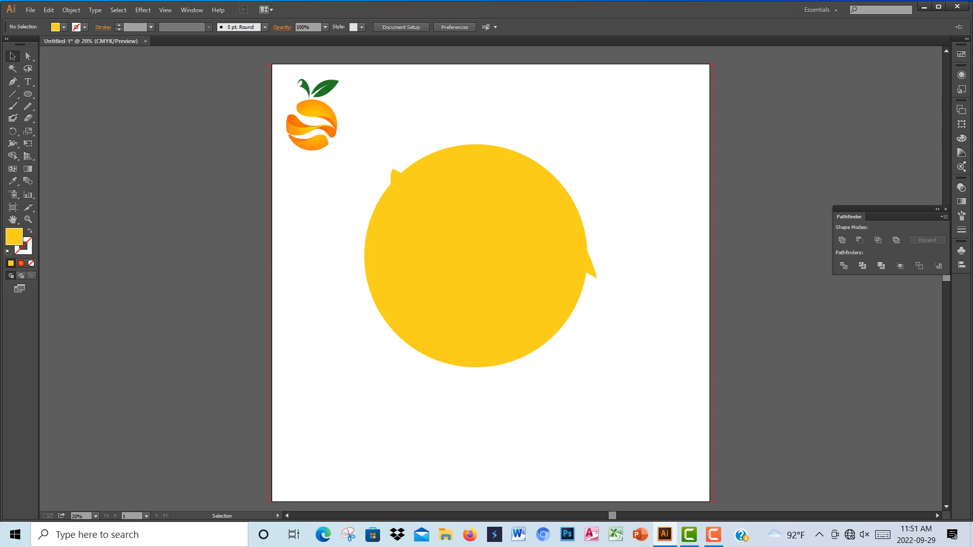
Step: Continue the S-curve from its right end with a second wavy edge below it and close the path into a band
{"action": "left_click", "coordinate": [597, 278]}
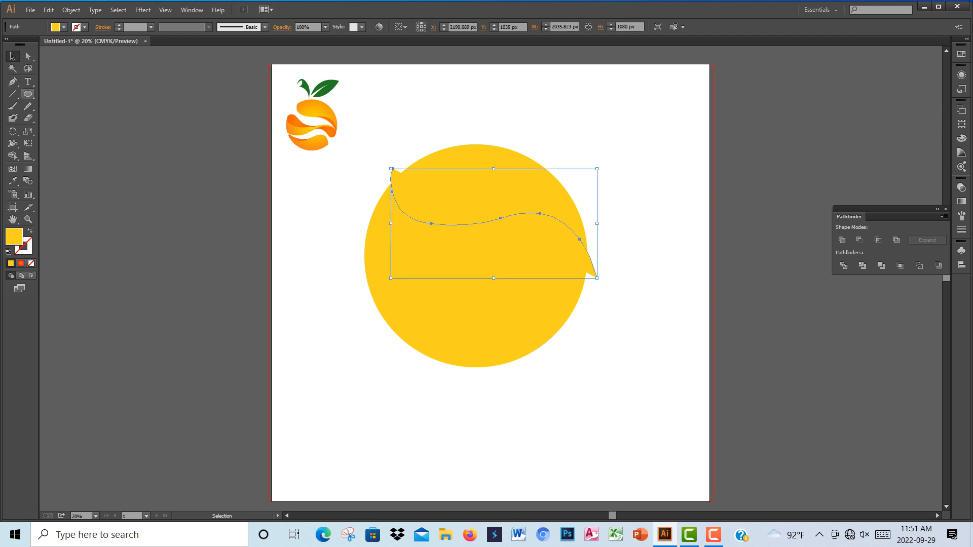
{"action": "key", "text": "p"}
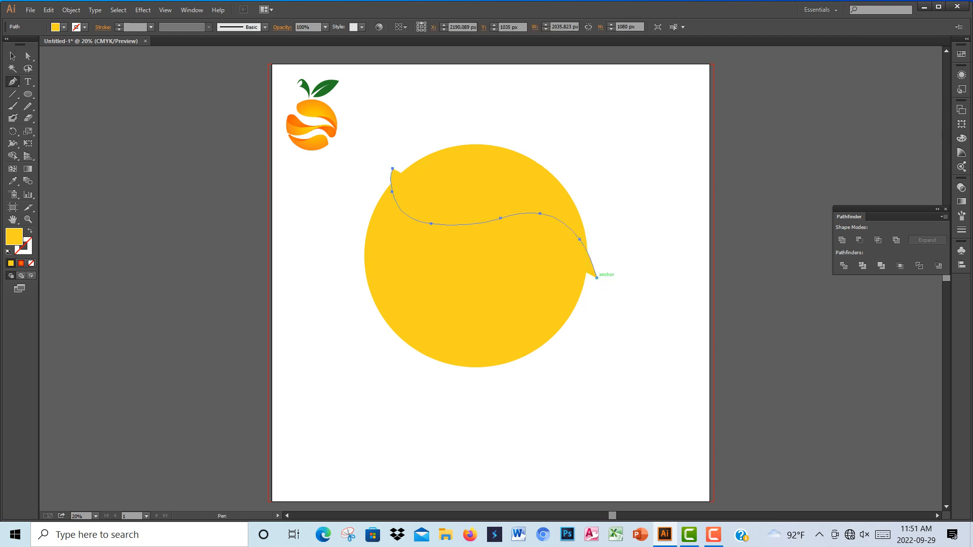
{"action": "left_click_drag", "start_coordinate": [597, 278], "coordinate": [407, 318]}
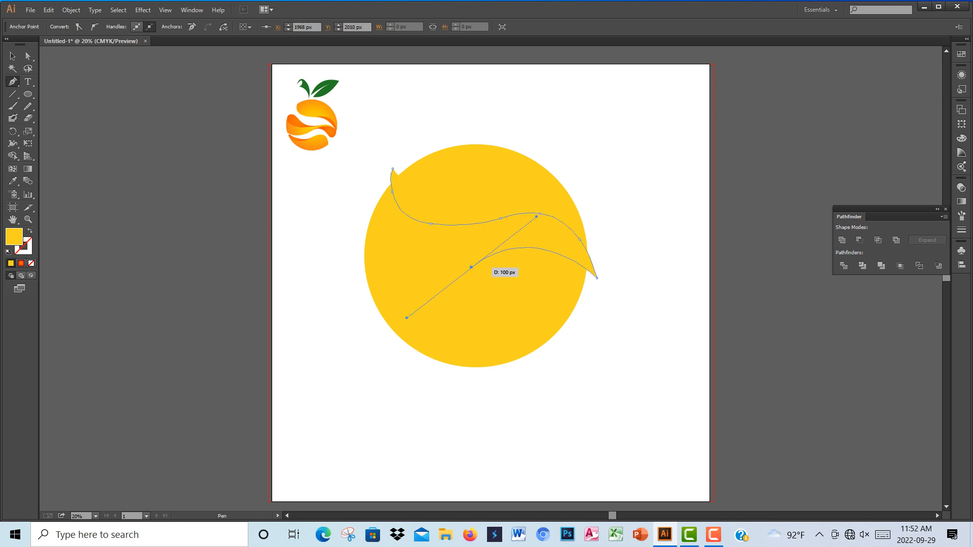
{"action": "key", "text": "ctrl+z"}
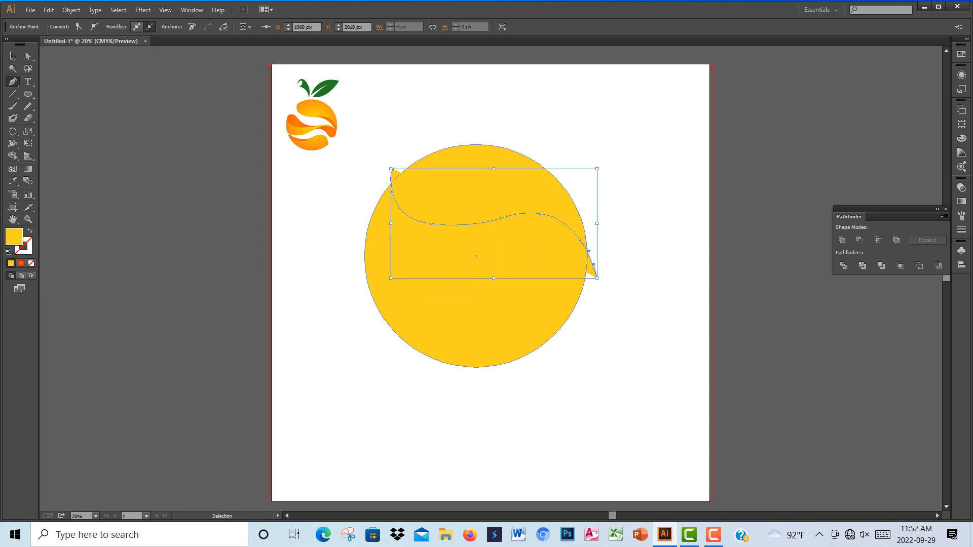
{"action": "left_click_drag", "start_coordinate": [506, 260], "coordinate": [465, 294]}
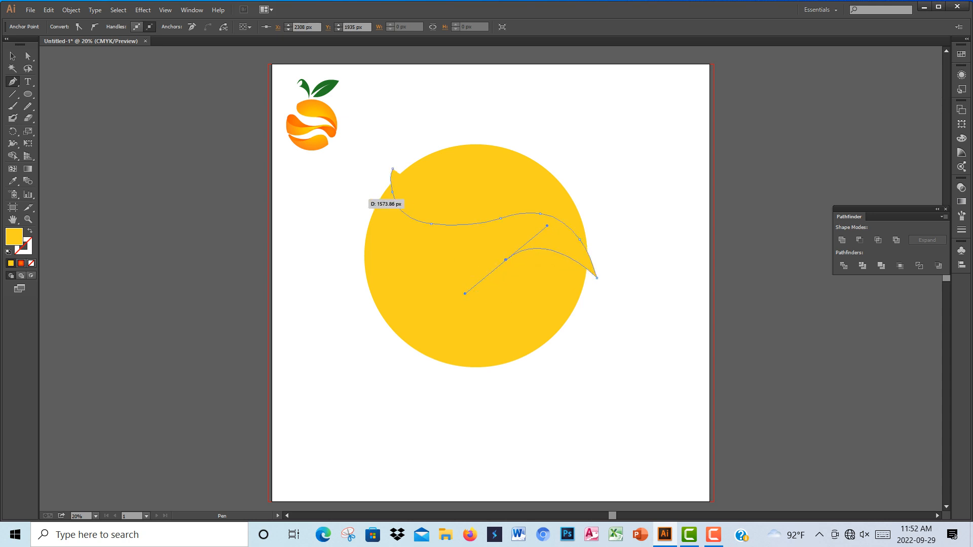
{"action": "left_click_drag", "start_coordinate": [359, 200], "coordinate": [361, 103]}
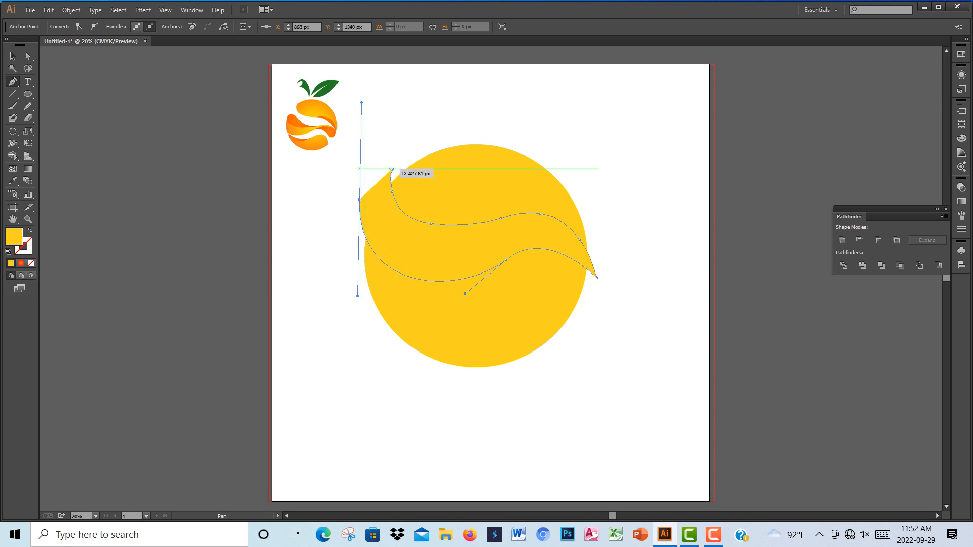
{"action": "left_click", "coordinate": [392, 169]}
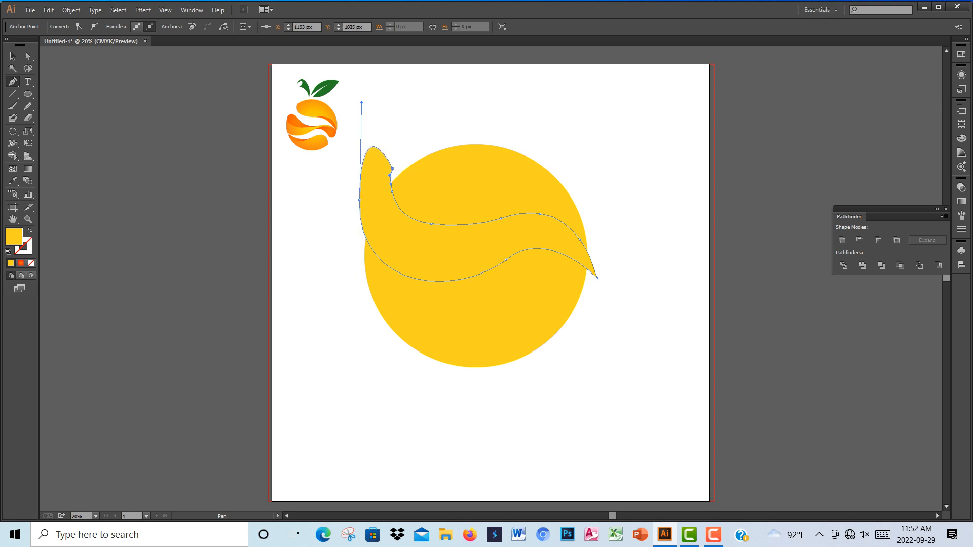
Step: Rotate the wavy band clockwise and reposition it so it slopes down across the circle with both ends past the edge
{"action": "key", "text": "v"}
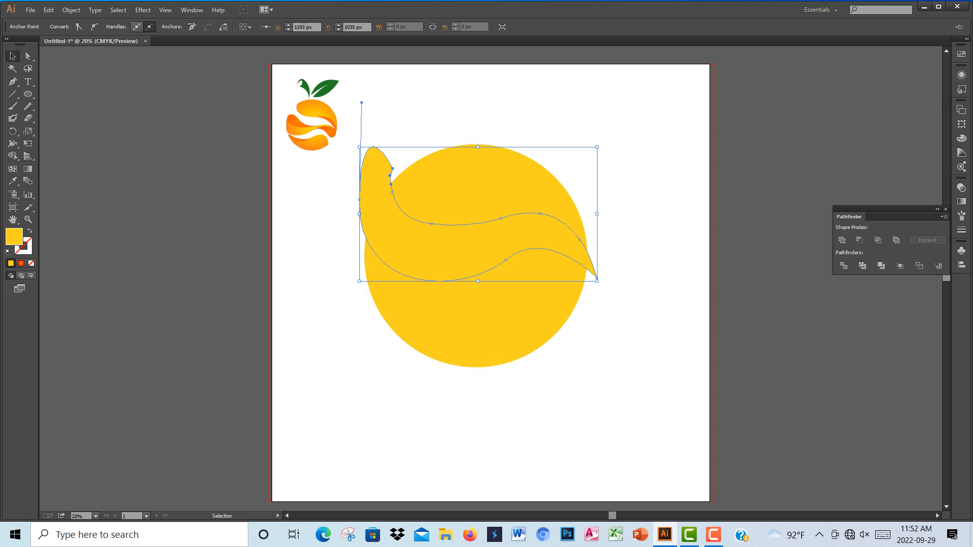
{"action": "left_click_drag", "start_coordinate": [359, 147], "coordinate": [370, 132]}
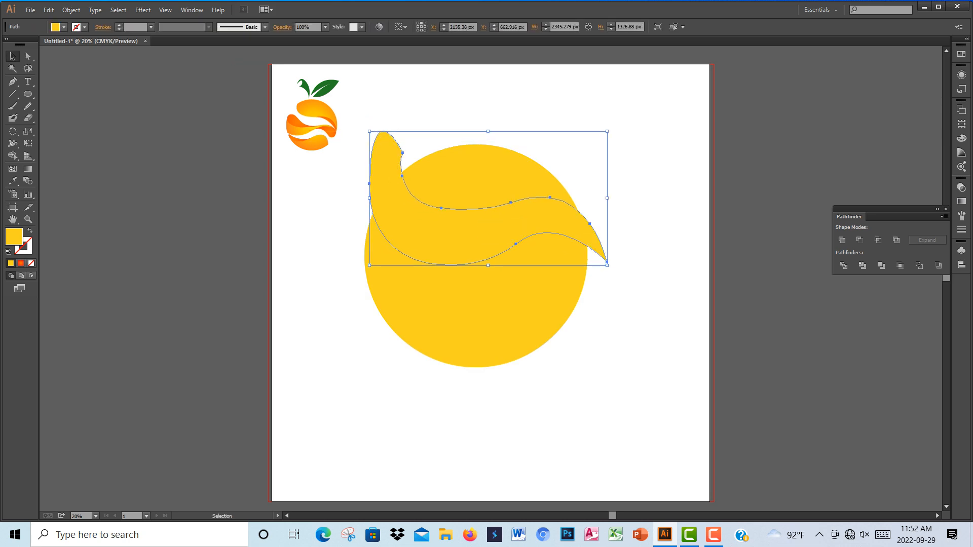
{"action": "left_click_drag", "start_coordinate": [489, 247], "coordinate": [474, 251]}
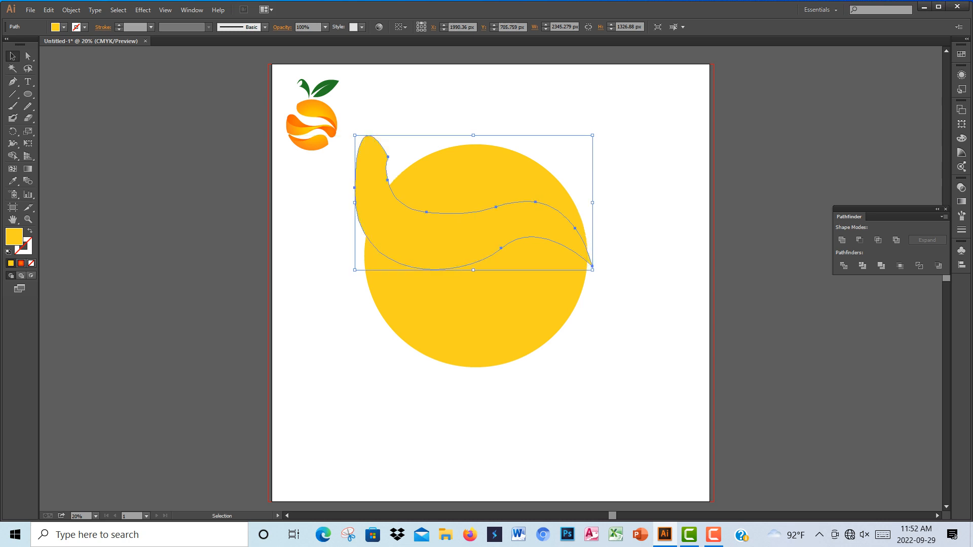
{"action": "left_click_drag", "start_coordinate": [596, 269], "coordinate": [592, 305]}
{"action": "left_click_drag", "start_coordinate": [511, 233], "coordinate": [524, 240]}
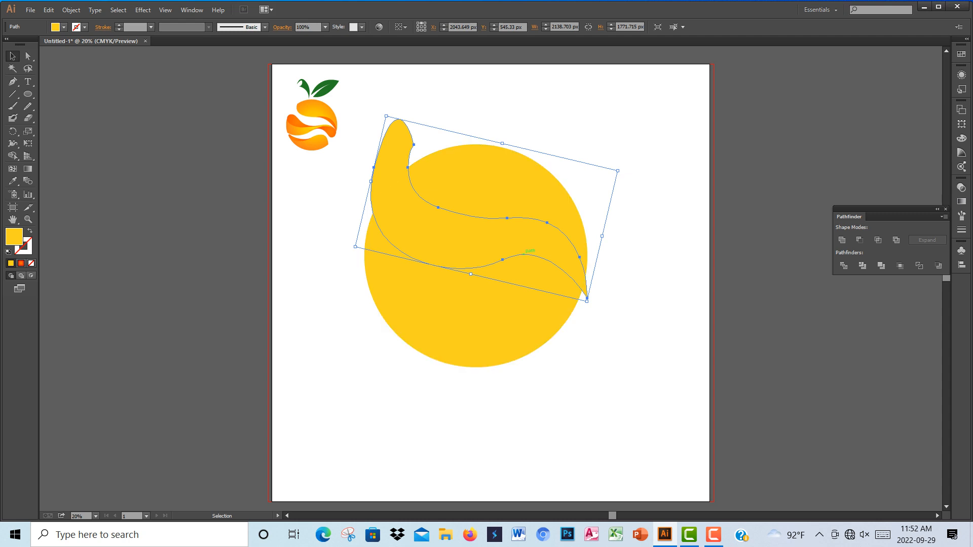
{"action": "left_click_drag", "start_coordinate": [586, 299], "coordinate": [590, 306]}
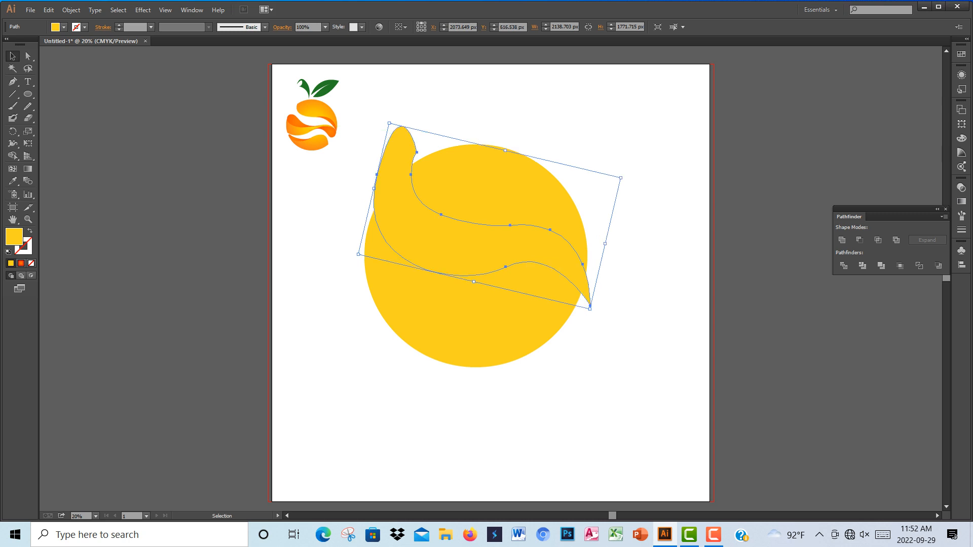
{"action": "left_click", "coordinate": [629, 243]}
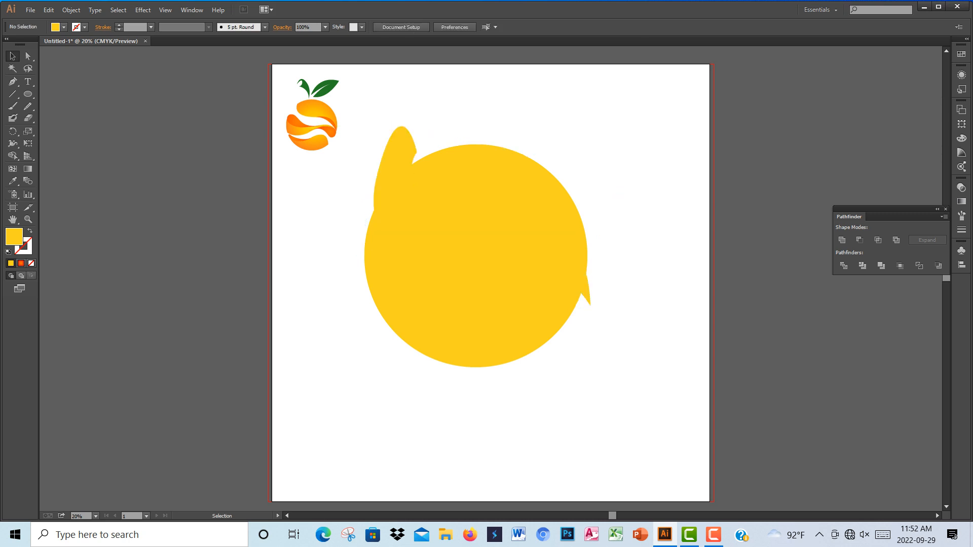
Step: Draw a wavy Pen tool curve from the circle's lower-left edge across its lower part, turning down past the bottom edge to a corner point
{"action": "left_click", "coordinate": [572, 253]}
{"action": "left_click", "coordinate": [12, 81]}
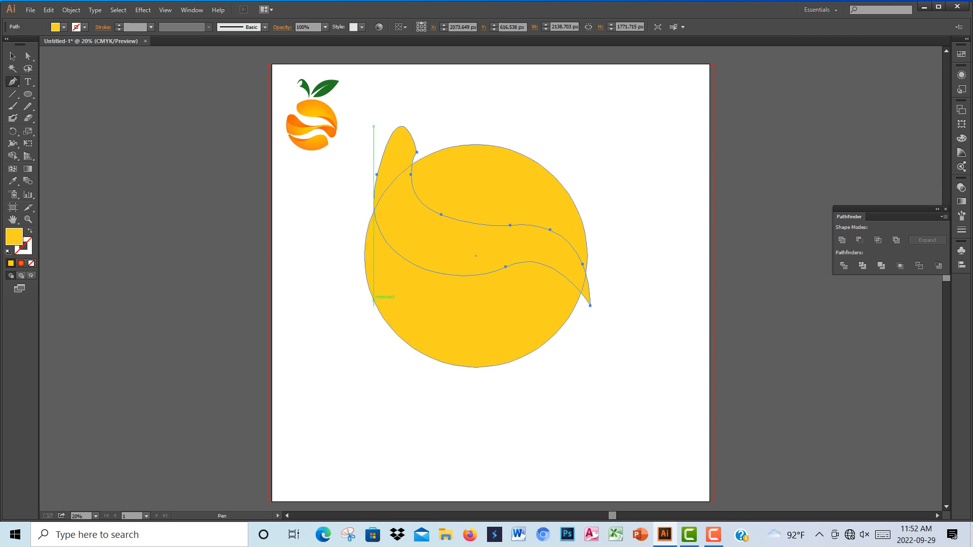
{"action": "left_click", "coordinate": [374, 300]}
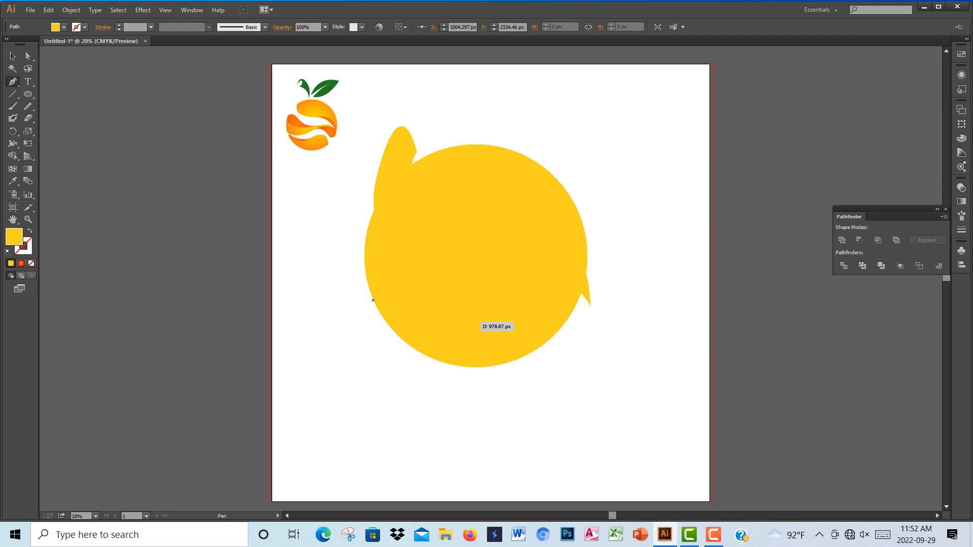
{"action": "left_click_drag", "start_coordinate": [470, 321], "coordinate": [535, 306]}
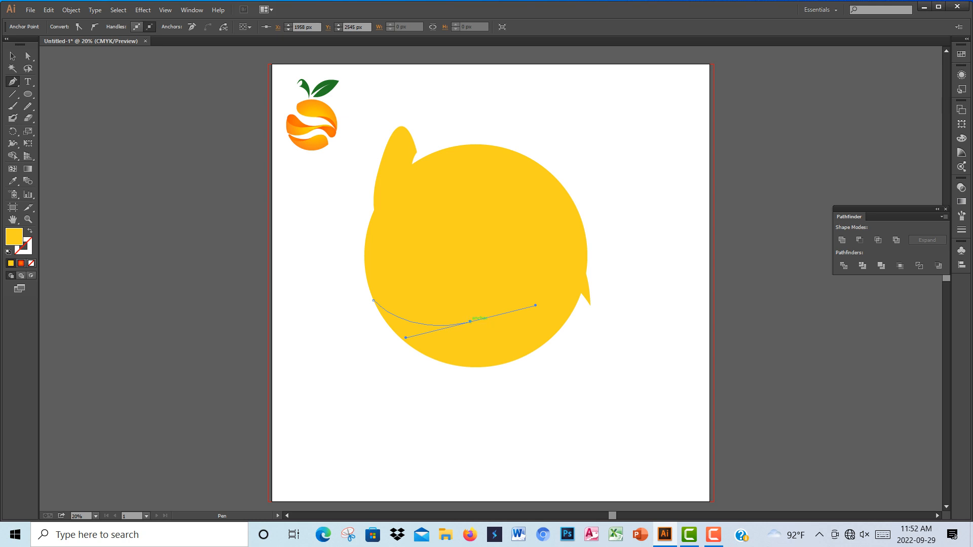
{"action": "left_click_drag", "start_coordinate": [470, 322], "coordinate": [551, 362]}
{"action": "key", "text": "ctrl+z"}
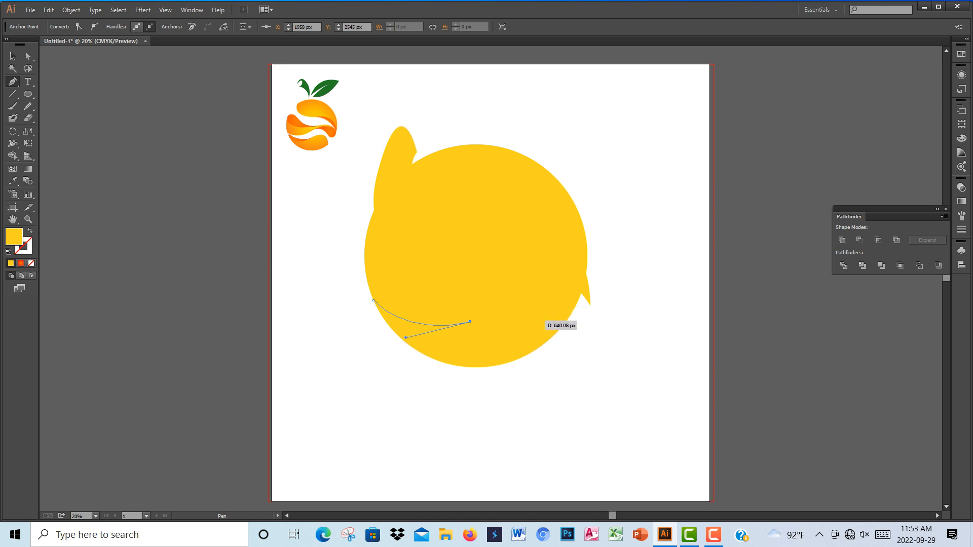
{"action": "left_click_drag", "start_coordinate": [535, 320], "coordinate": [563, 353]}
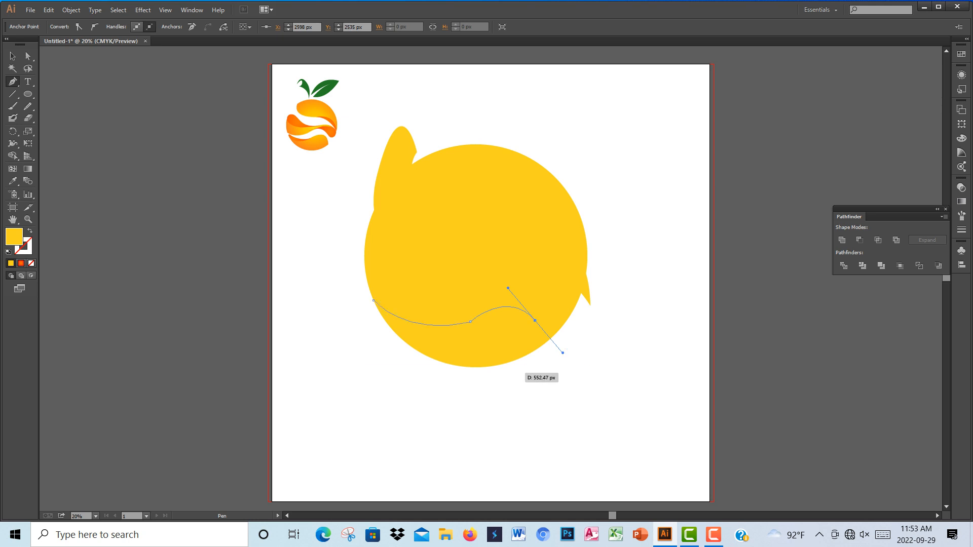
{"action": "left_click", "coordinate": [535, 320]}
{"action": "left_click_drag", "start_coordinate": [512, 379], "coordinate": [473, 408]}
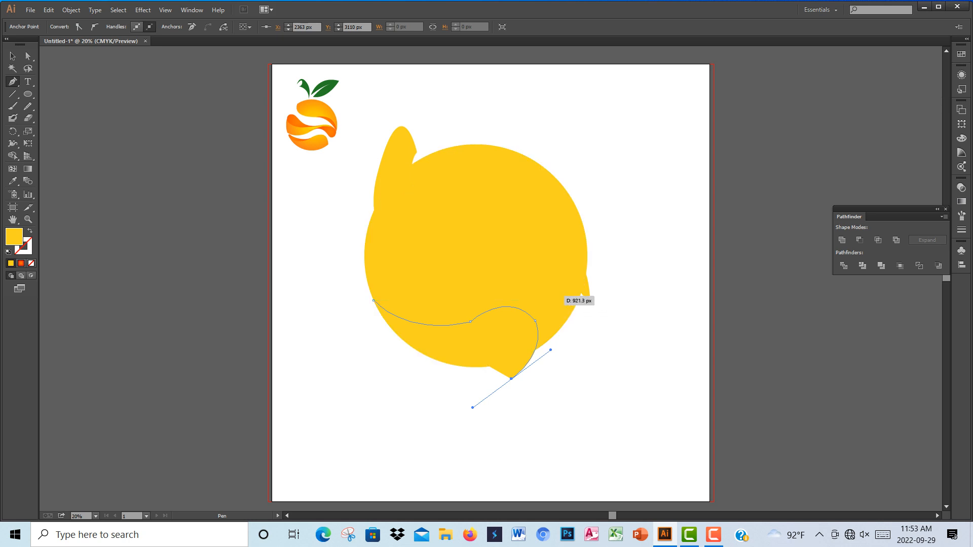
{"action": "key", "text": "ctrl"}
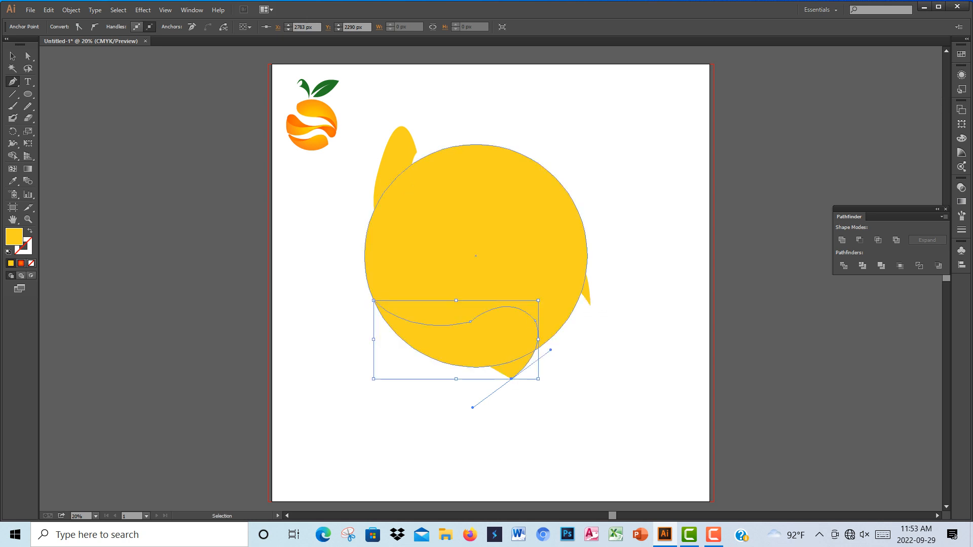
{"action": "left_click", "coordinate": [510, 378]}
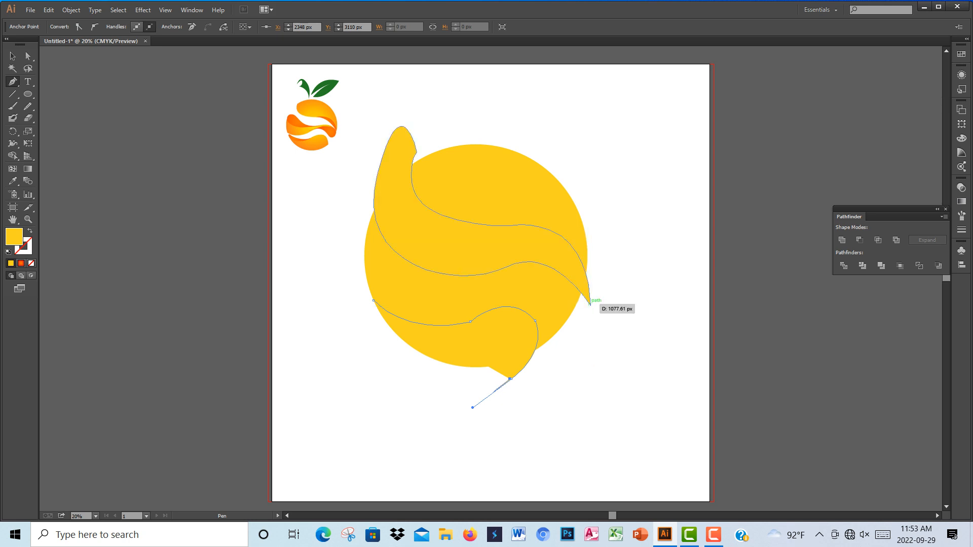
Step: Continue the path around the circle's right side, wave it back past the left edge and close it into a second band
{"action": "left_click", "coordinate": [590, 304]}
{"action": "left_click_drag", "start_coordinate": [590, 304], "coordinate": [608, 356]}
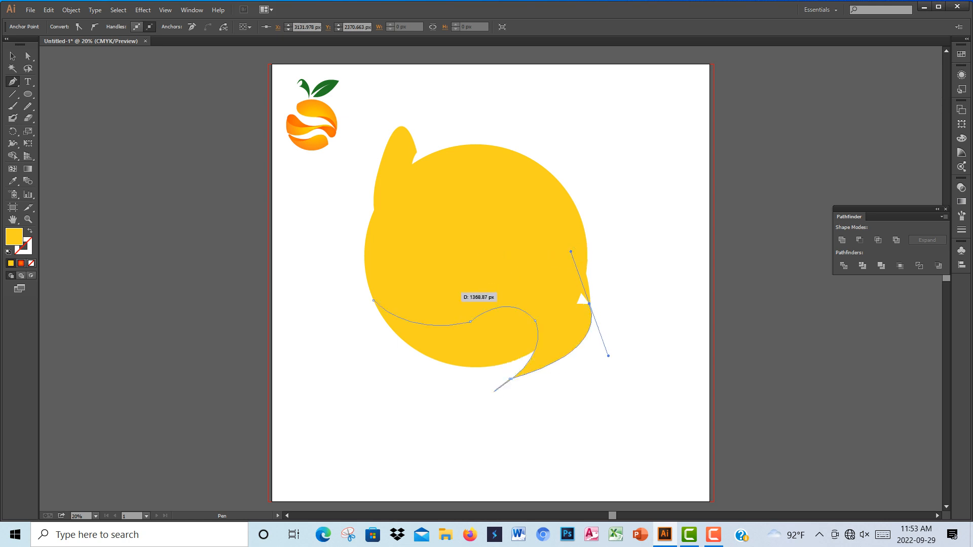
{"action": "left_click_drag", "start_coordinate": [451, 292], "coordinate": [425, 310]}
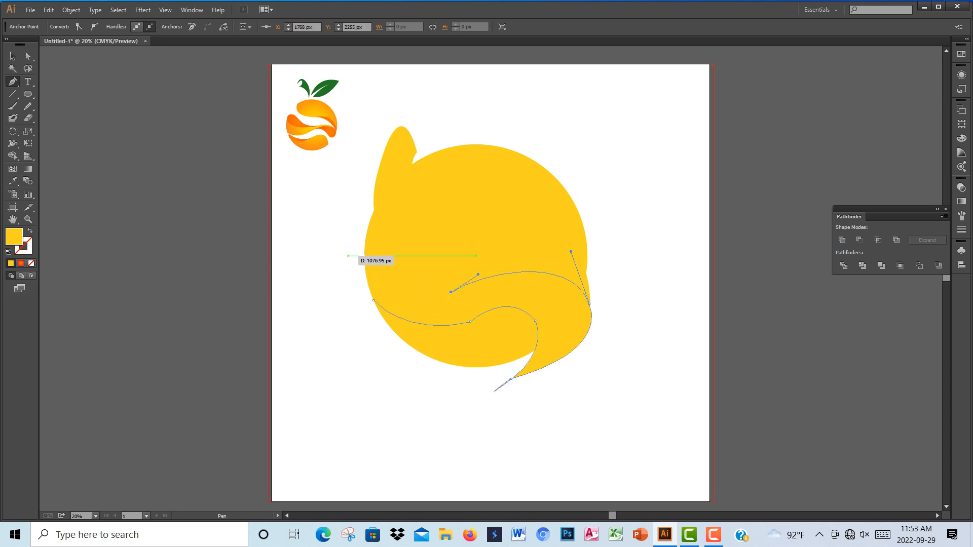
{"action": "left_click_drag", "start_coordinate": [355, 250], "coordinate": [333, 178]}
{"action": "left_click_drag", "start_coordinate": [333, 176], "coordinate": [332, 176]}
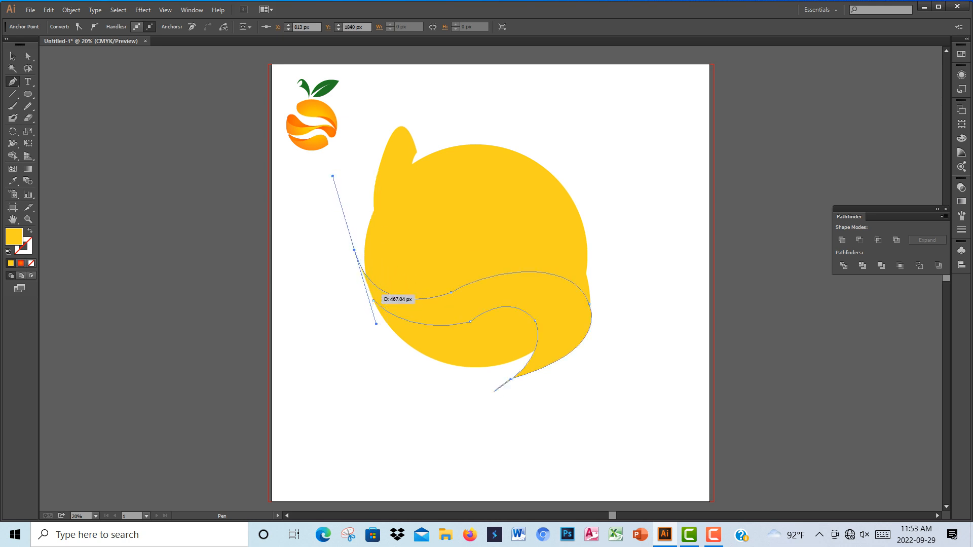
{"action": "left_click", "coordinate": [354, 250]}
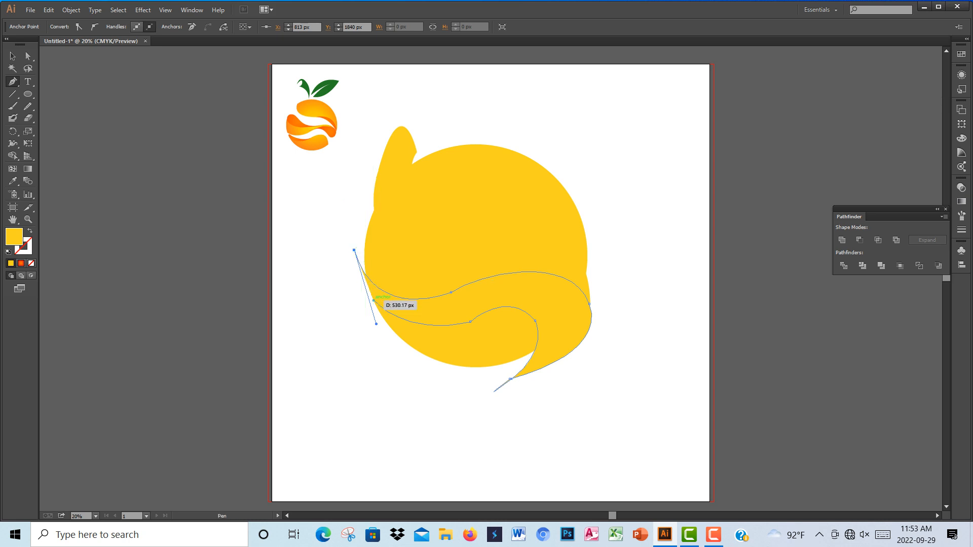
{"action": "left_click", "coordinate": [374, 300]}
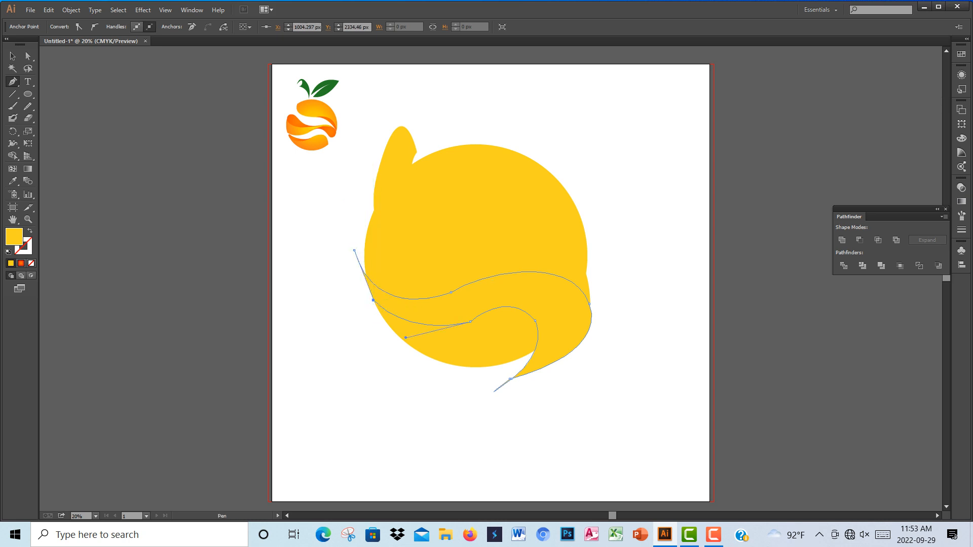
Step: Move the upper wavy band slightly up and to the right, away from the lower band
{"action": "key", "text": "v"}
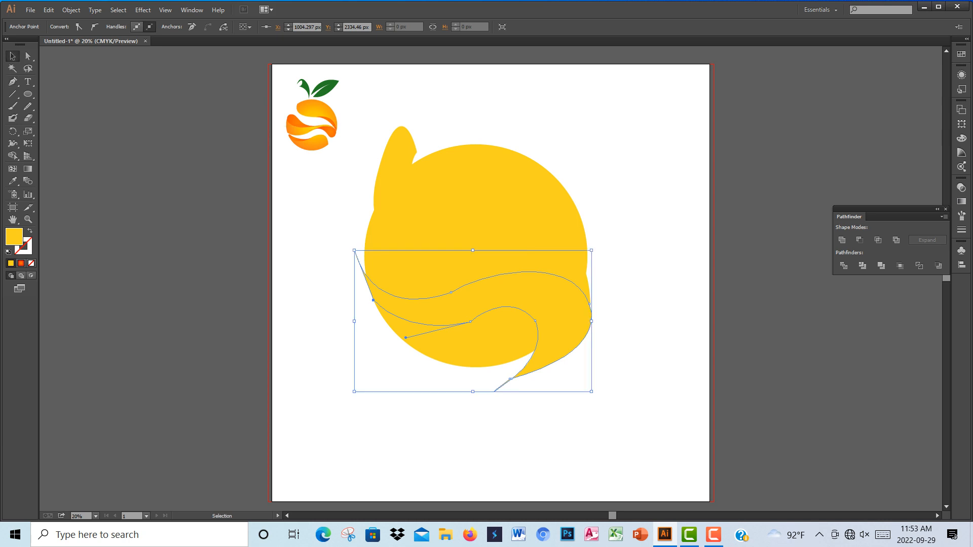
{"action": "left_click", "coordinate": [440, 216]}
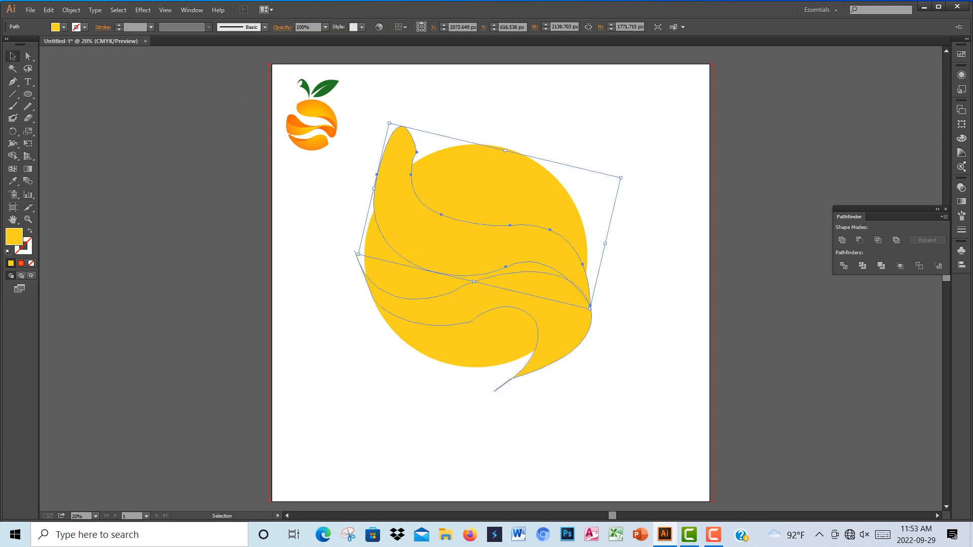
{"action": "left_click", "coordinate": [431, 308]}
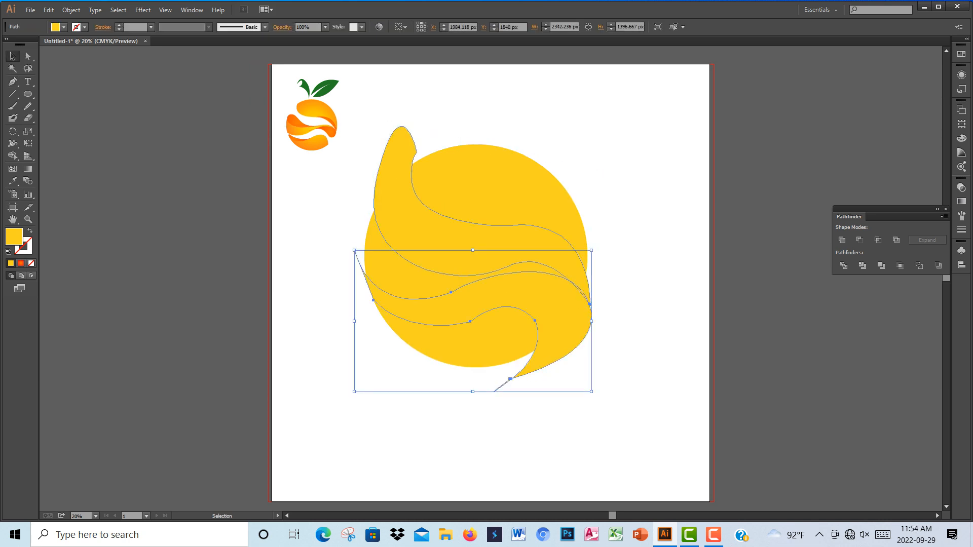
{"action": "left_click", "coordinate": [440, 217]}
{"action": "left_click_drag", "start_coordinate": [466, 253], "coordinate": [473, 242]}
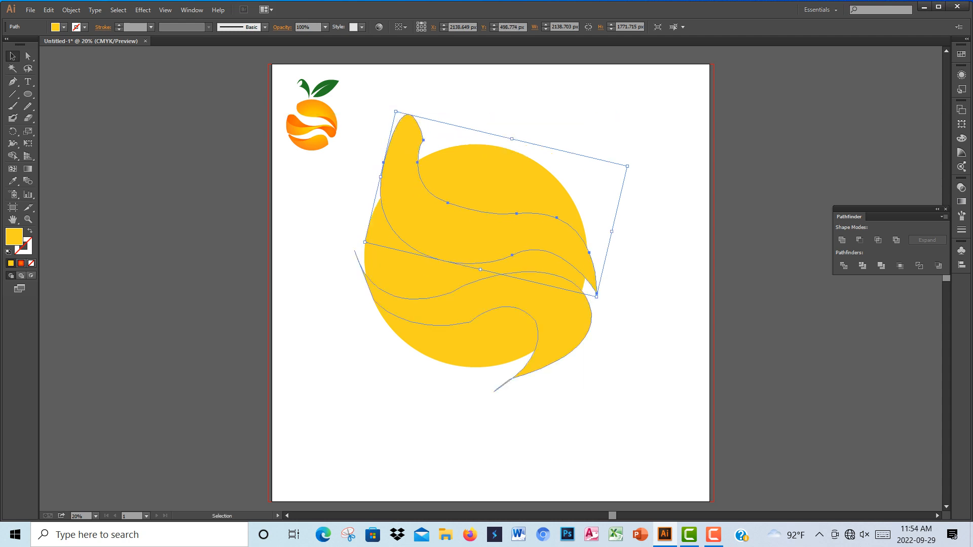
Step: Smooth the lower edge of the lower wavy band with the Smooth tool
{"action": "left_click", "coordinate": [482, 300]}
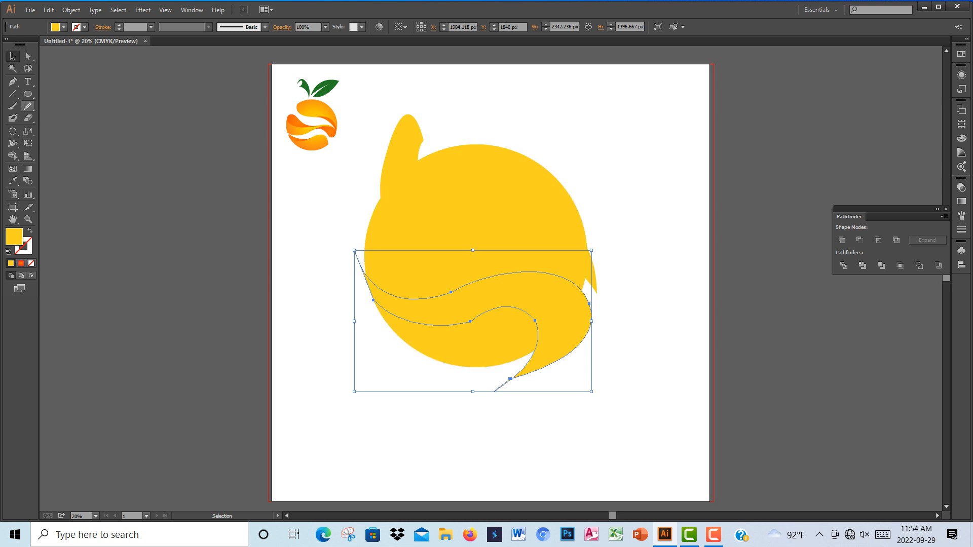
{"action": "left_click", "coordinate": [27, 106]}
{"action": "mouse_move", "coordinate": [393, 314]}
{"action": "left_mouse_down"}
{"action": "mouse_move", "coordinate": [452, 324]}
{"action": "mouse_move", "coordinate": [497, 307]}
{"action": "left_mouse_up"}
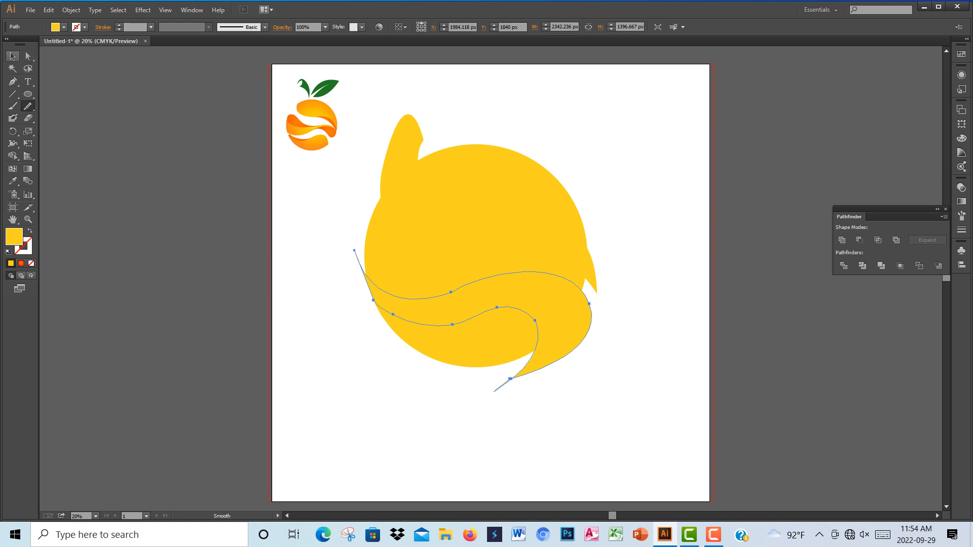
Step: Smooth the lower edge of the upper wavy band with the Smooth tool, undoing unwanted changes
{"action": "left_click", "coordinate": [13, 56]}
{"action": "key", "text": "ctrl+a"}
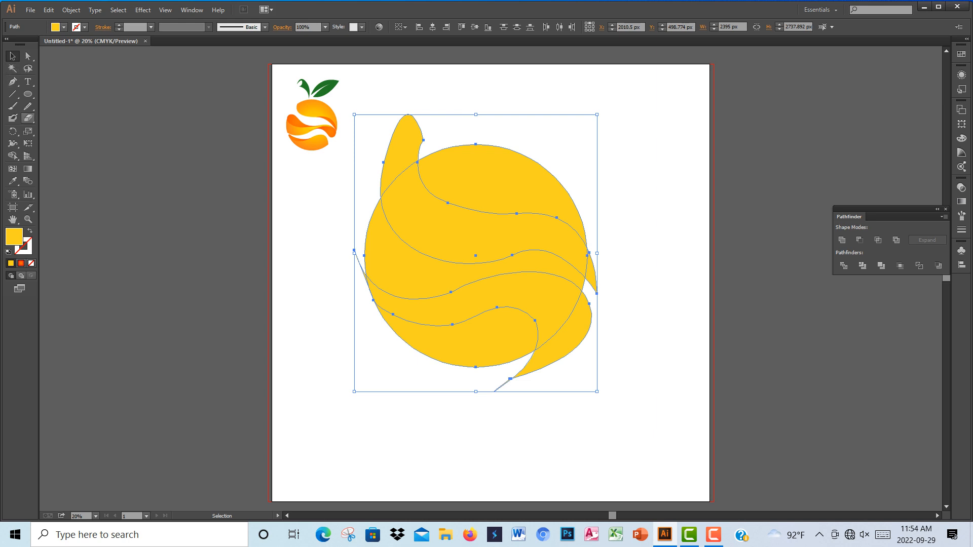
{"action": "left_click", "coordinate": [28, 106]}
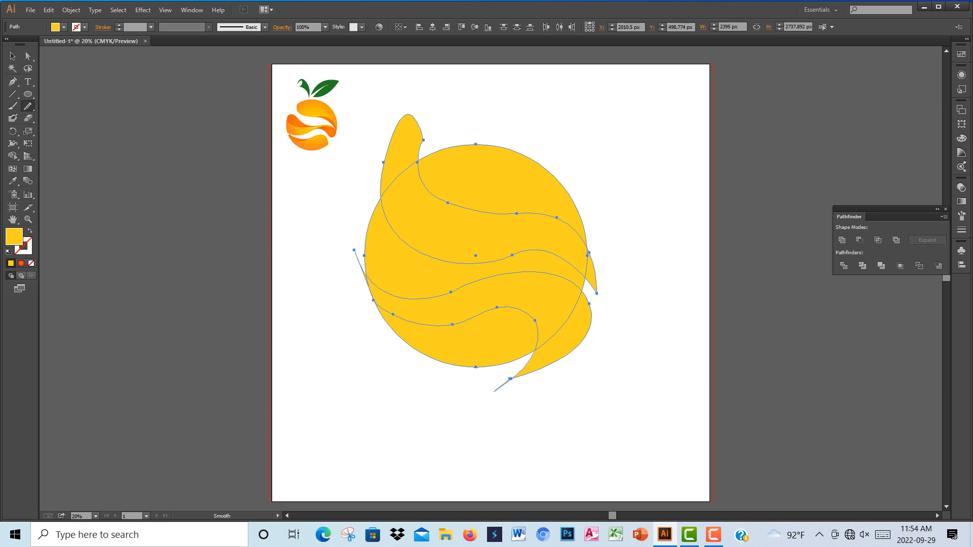
{"action": "key", "text": "ctrl+z"}
{"action": "key", "text": "ctrl+z"}
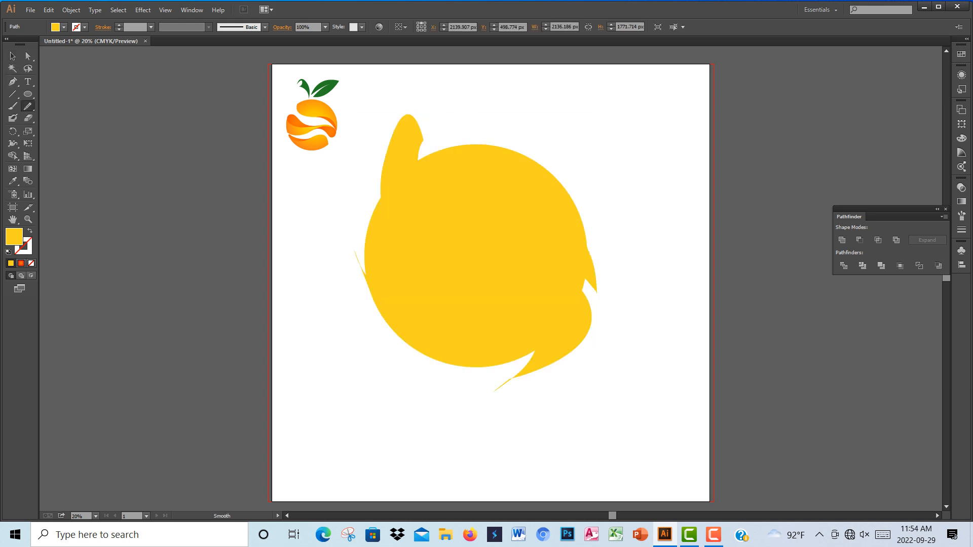
{"action": "key", "text": "ctrl+z"}
{"action": "key", "text": "a"}
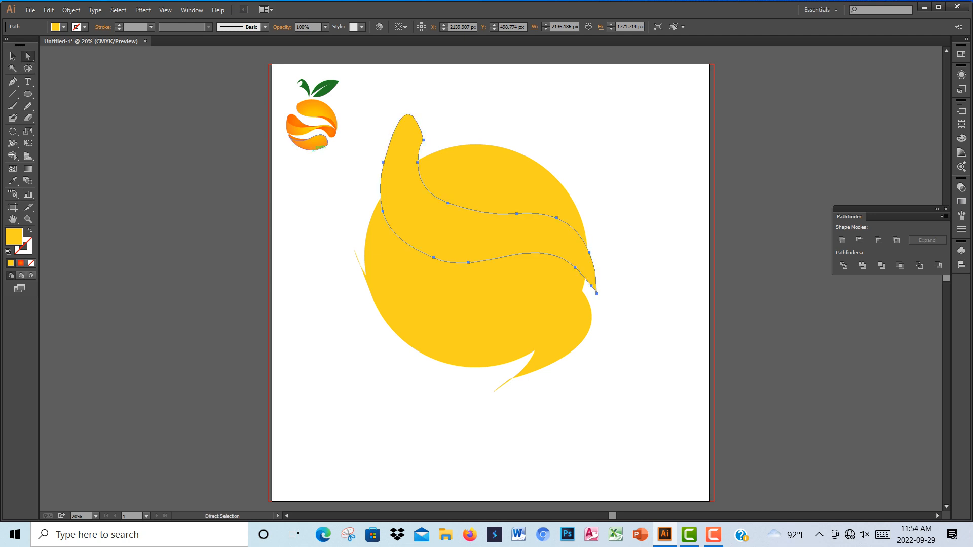
{"action": "left_click", "coordinate": [383, 211]}
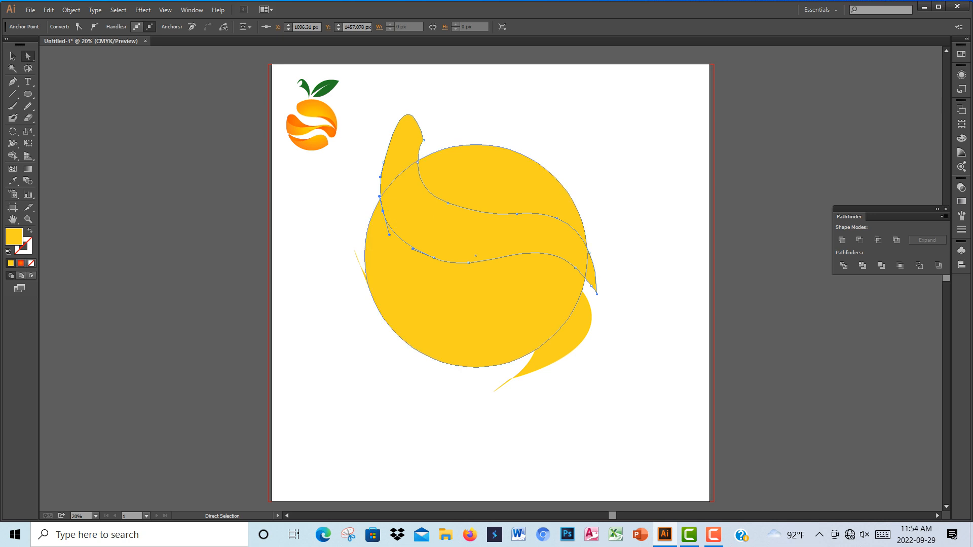
{"action": "left_click_drag", "start_coordinate": [385, 233], "coordinate": [381, 233]}
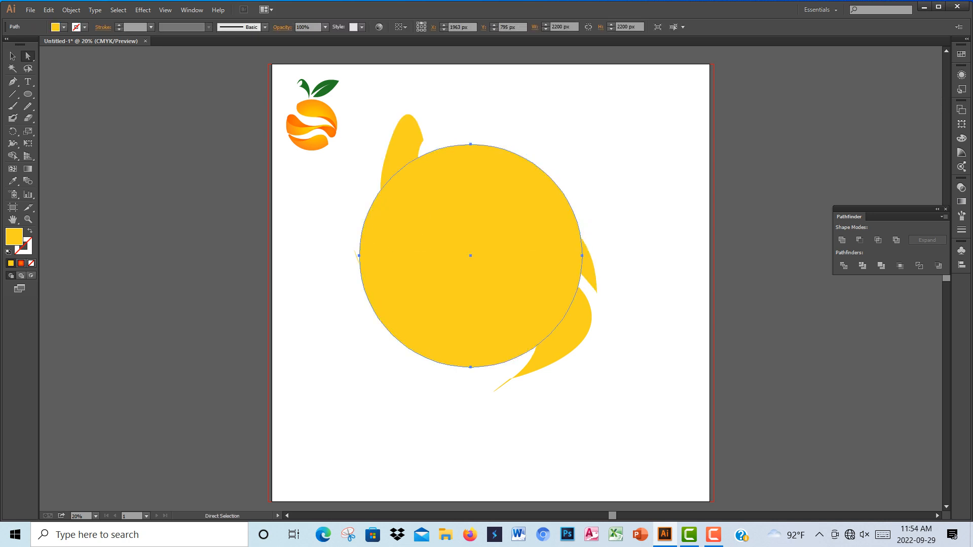
{"action": "key", "text": "ctrl+z"}
Step: Adjust the direction handles on both sides of the upper band's lower-left bend, and deselect the path
{"action": "left_click", "coordinate": [391, 207]}
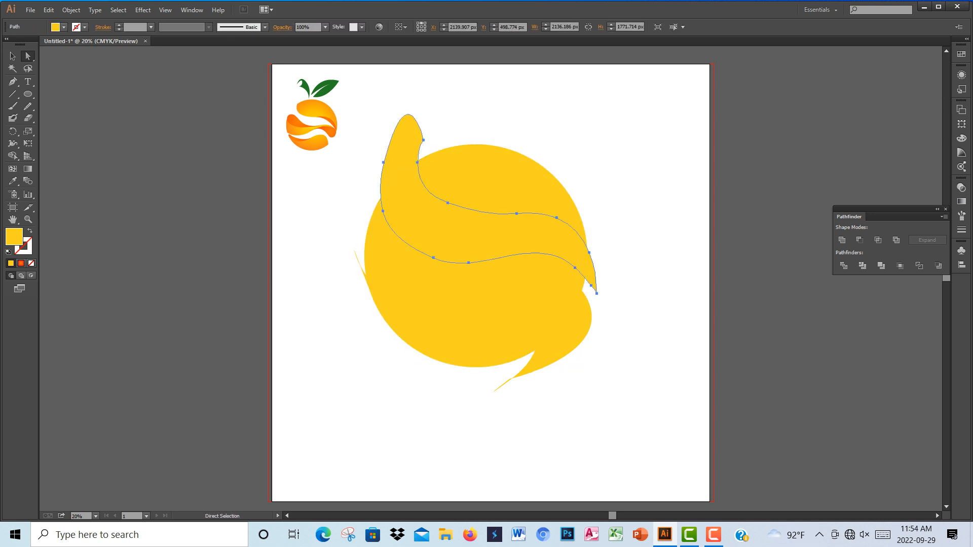
{"action": "left_click", "coordinate": [383, 212]}
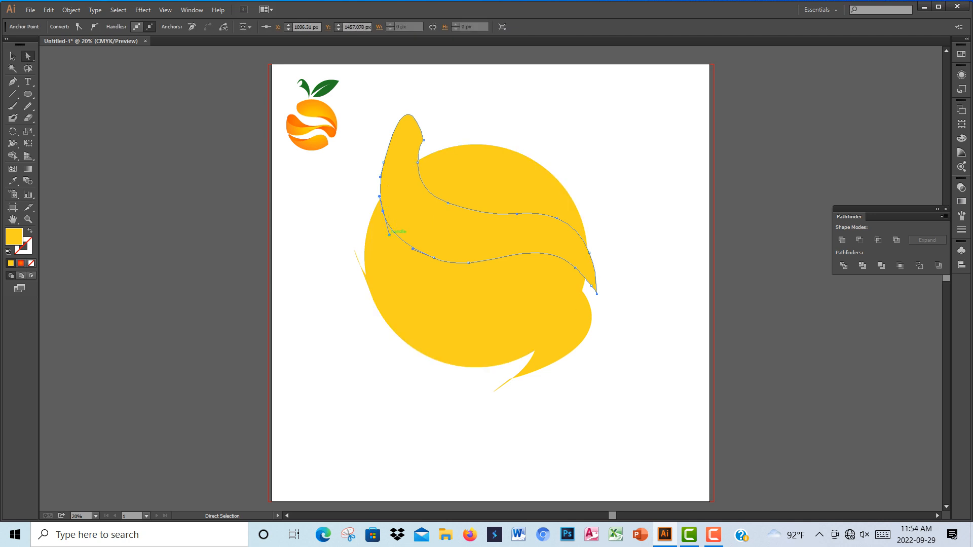
{"action": "left_click_drag", "start_coordinate": [389, 234], "coordinate": [389, 234]}
{"action": "left_click", "coordinate": [433, 257]}
{"action": "left_click_drag", "start_coordinate": [413, 249], "coordinate": [408, 250]}
{"action": "left_click_drag", "start_coordinate": [408, 250], "coordinate": [404, 249]}
{"action": "key", "text": "ctrl+shift+a"}
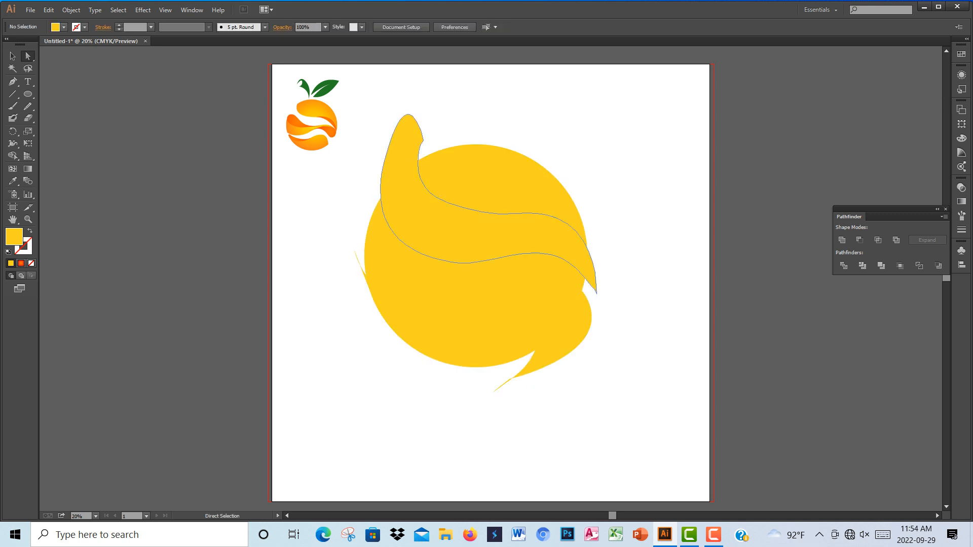
Step: Flatten the upper band's lower edge by reshaping its segments and raising its middle anchor points
{"action": "left_click", "coordinate": [410, 243]}
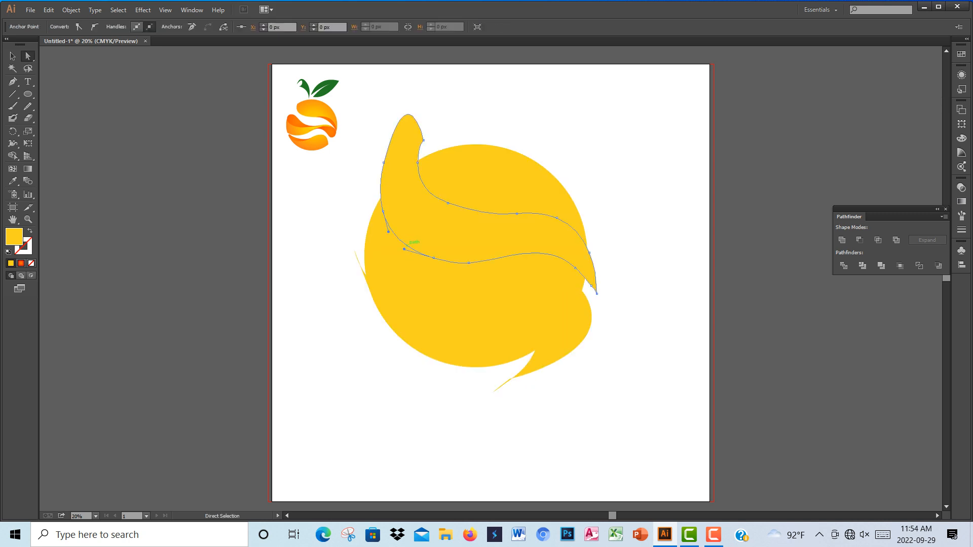
{"action": "left_click_drag", "start_coordinate": [412, 254], "coordinate": [507, 257]}
{"action": "left_click", "coordinate": [434, 258]}
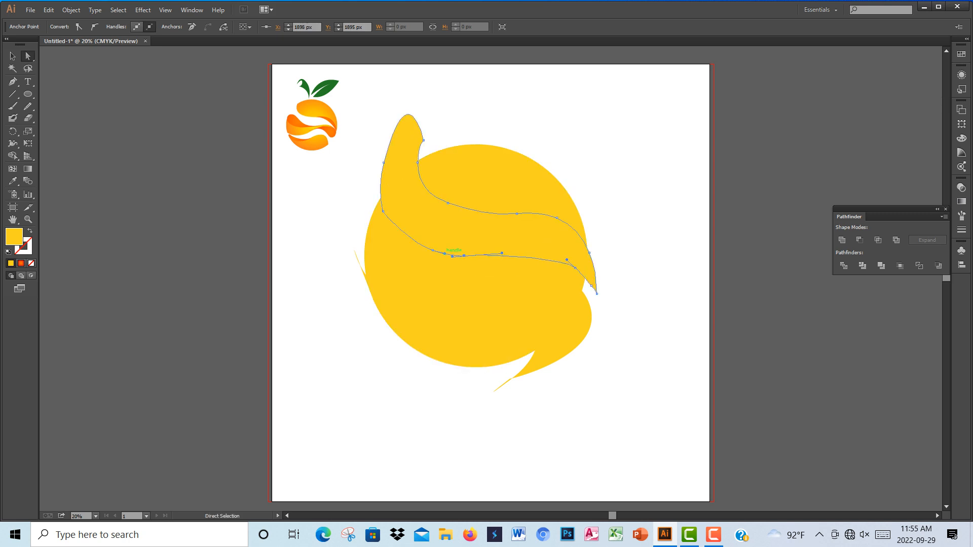
Step: Rework the anchor point at the upper band's lower-left bend to give it a rounder curve
{"action": "left_click", "coordinate": [383, 211]}
{"action": "left_click_drag", "start_coordinate": [383, 211], "coordinate": [374, 197]}
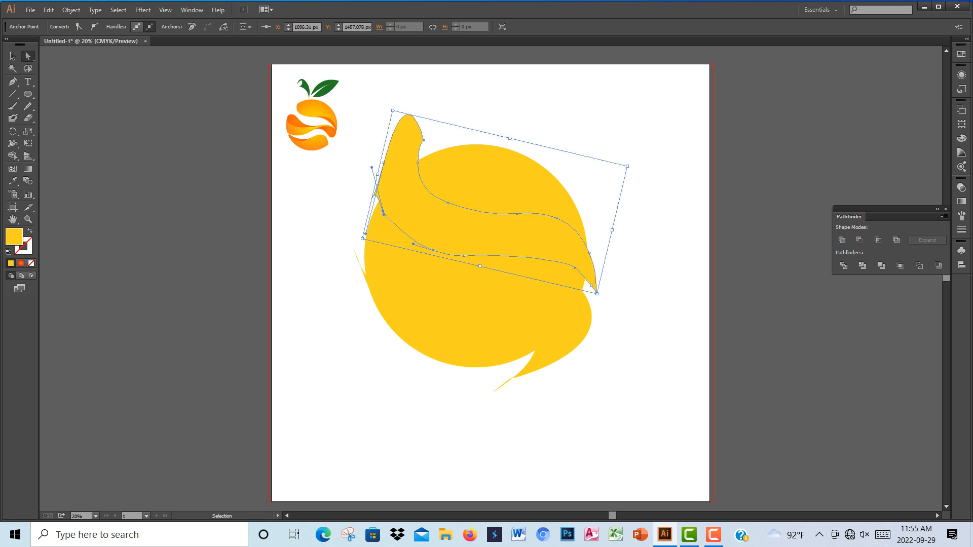
{"action": "key", "text": "ctrl+z"}
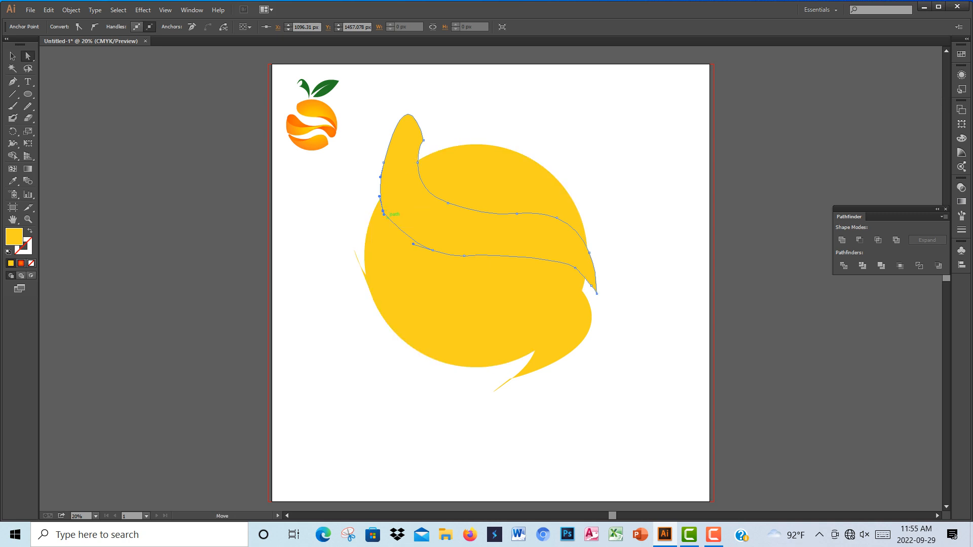
{"action": "left_click_drag", "start_coordinate": [389, 219], "coordinate": [391, 237]}
Step: Smooth the middle of the upper band's lower edge with the Smooth tool, and select the lower band
{"action": "left_click", "coordinate": [28, 106]}
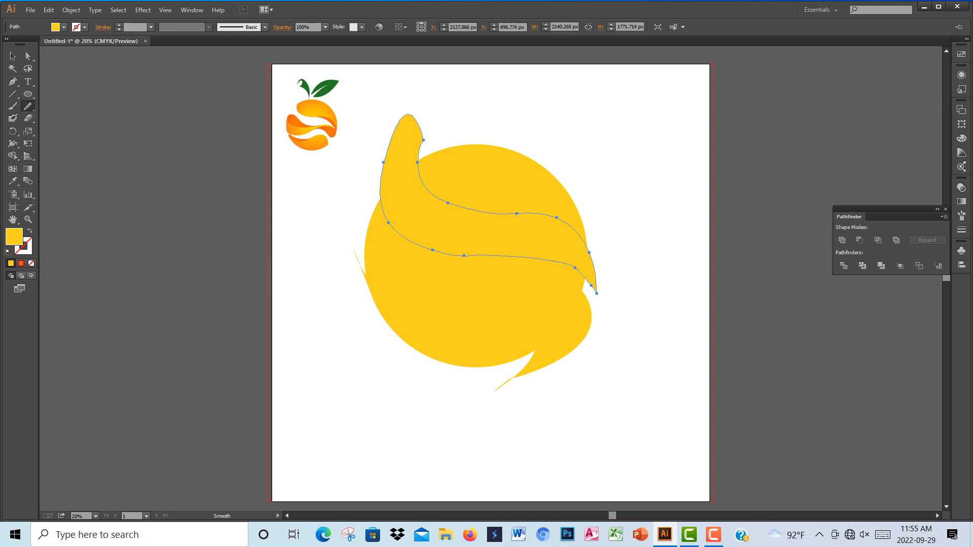
{"action": "left_click_drag", "start_coordinate": [437, 251], "coordinate": [541, 259]}
{"action": "key", "text": "v"}
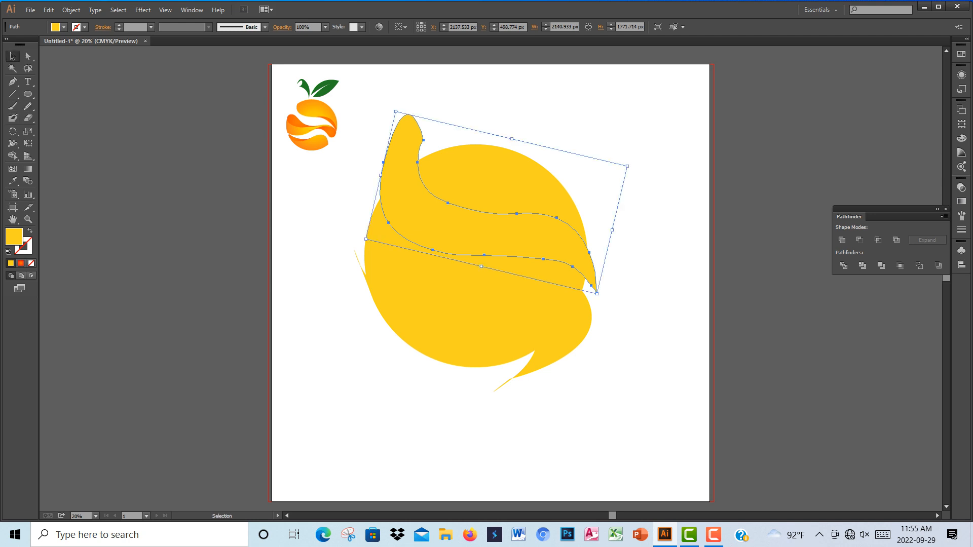
{"action": "left_click", "coordinate": [560, 323]}
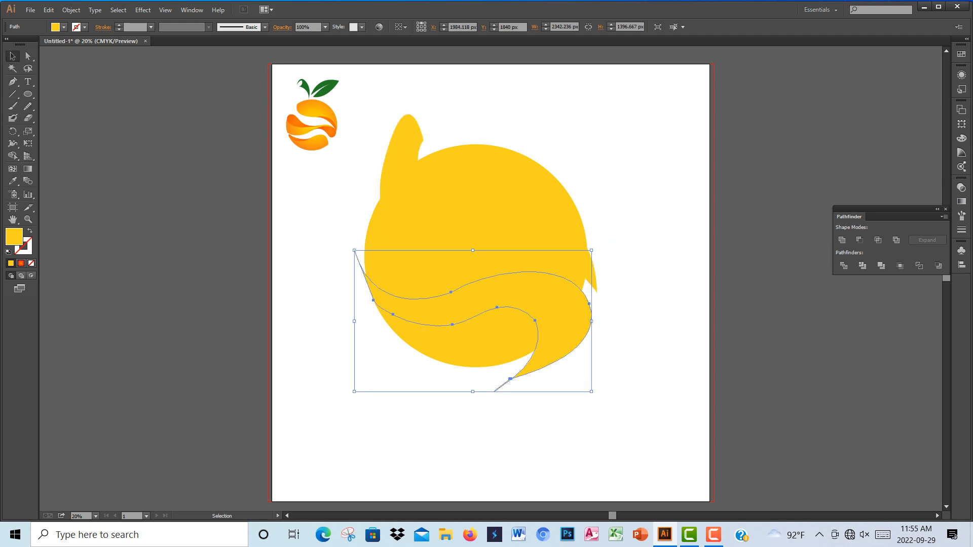
Step: Give the lower wavy band an orange-to-red radial gradient stroke while keeping its yellow fill, and deselect it
{"action": "left_click", "coordinate": [527, 236]}
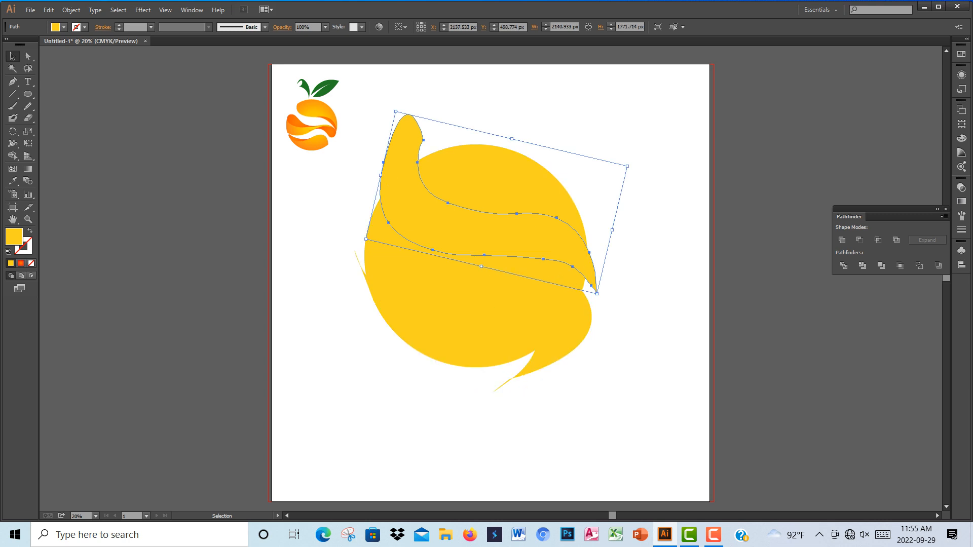
{"action": "left_click", "coordinate": [560, 321]}
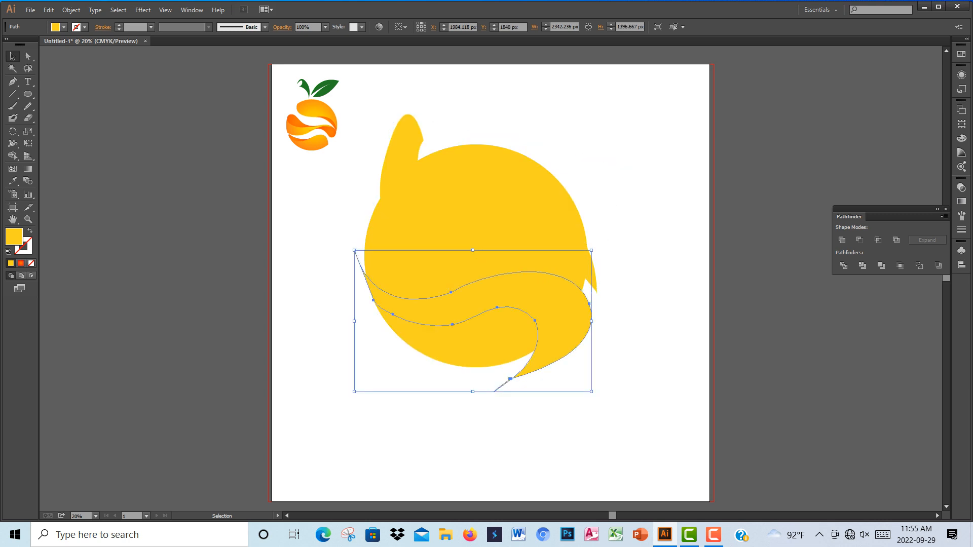
{"action": "key", "text": "period"}
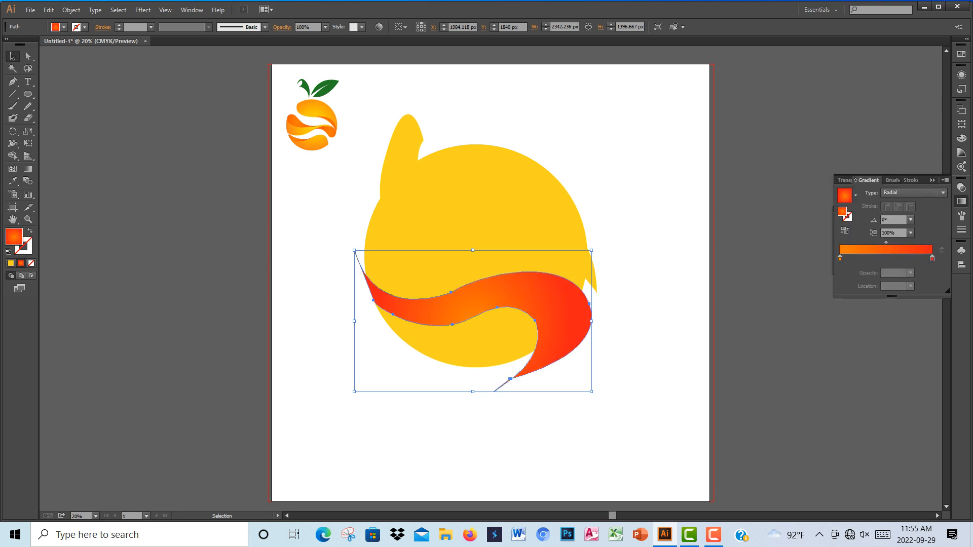
{"action": "key", "text": "ctrl+z"}
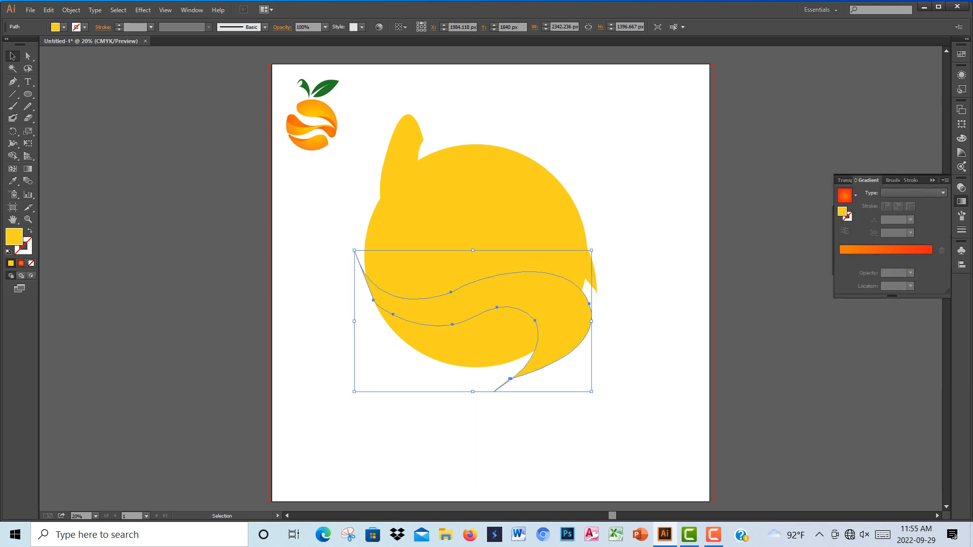
{"action": "key", "text": "x"}
{"action": "key", "text": "period"}
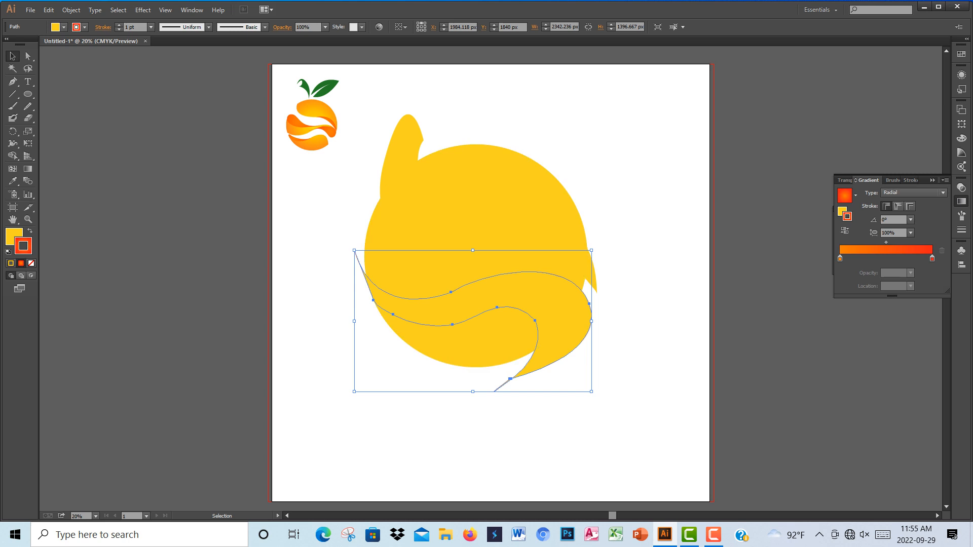
{"action": "left_click", "coordinate": [639, 298]}
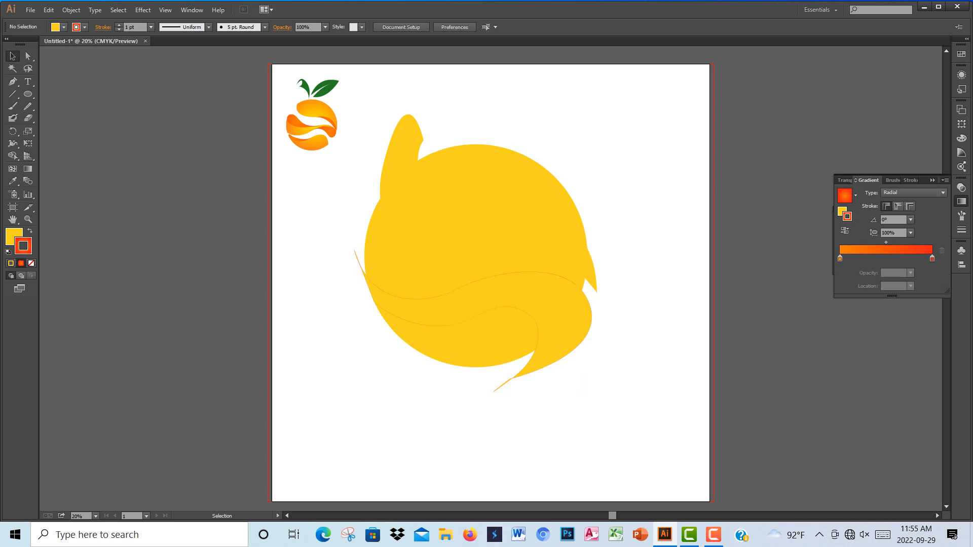
Step: Rotate the upper wavy band slightly clockwise and shift it down so its right tip meets the circle's edge
{"action": "left_click", "coordinate": [567, 262]}
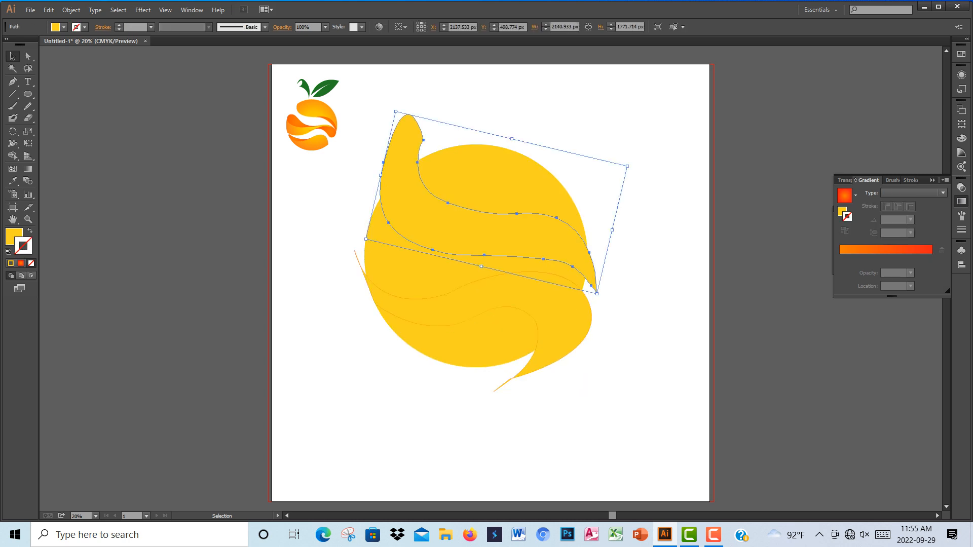
{"action": "left_click_drag", "start_coordinate": [632, 163], "coordinate": [633, 174]}
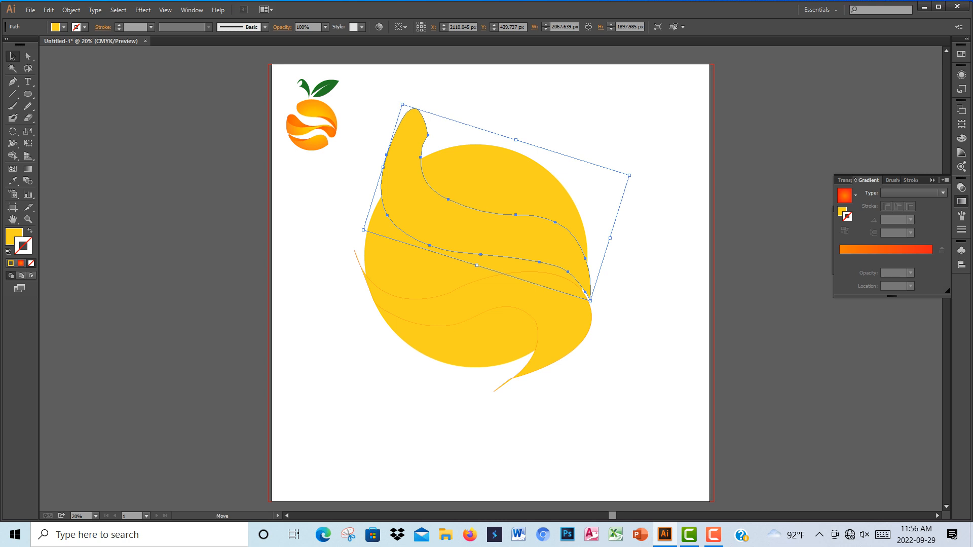
{"action": "left_click_drag", "start_coordinate": [441, 202], "coordinate": [440, 205]}
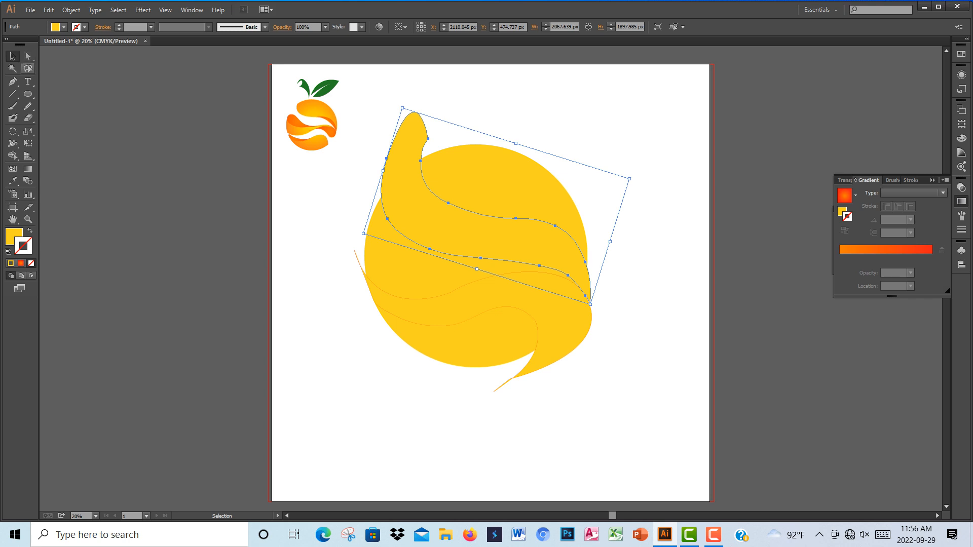
Step: Smooth the lower edge of the upper band near its right tip with the Smooth tool
{"action": "left_click", "coordinate": [28, 106]}
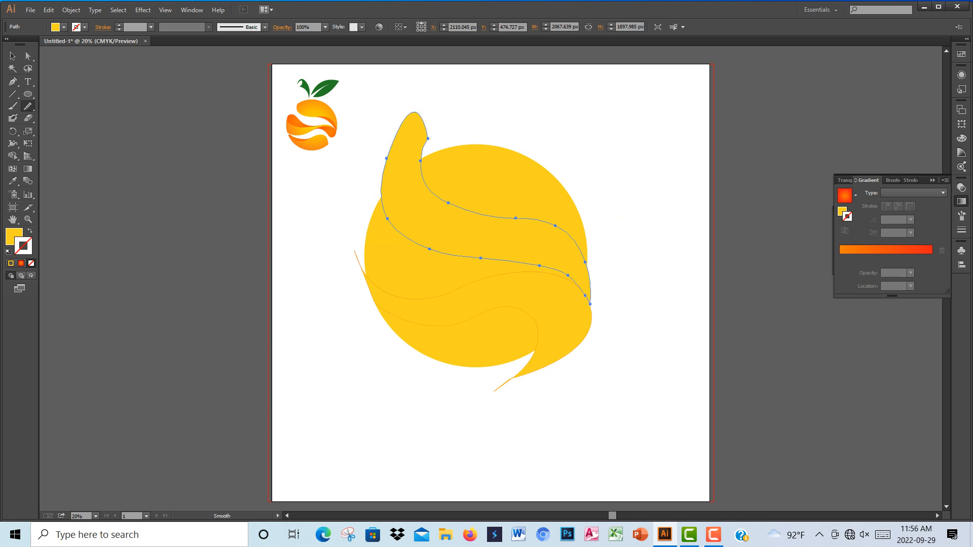
{"action": "left_click_drag", "start_coordinate": [584, 304], "coordinate": [555, 269]}
{"action": "left_click_drag", "start_coordinate": [589, 301], "coordinate": [565, 275]}
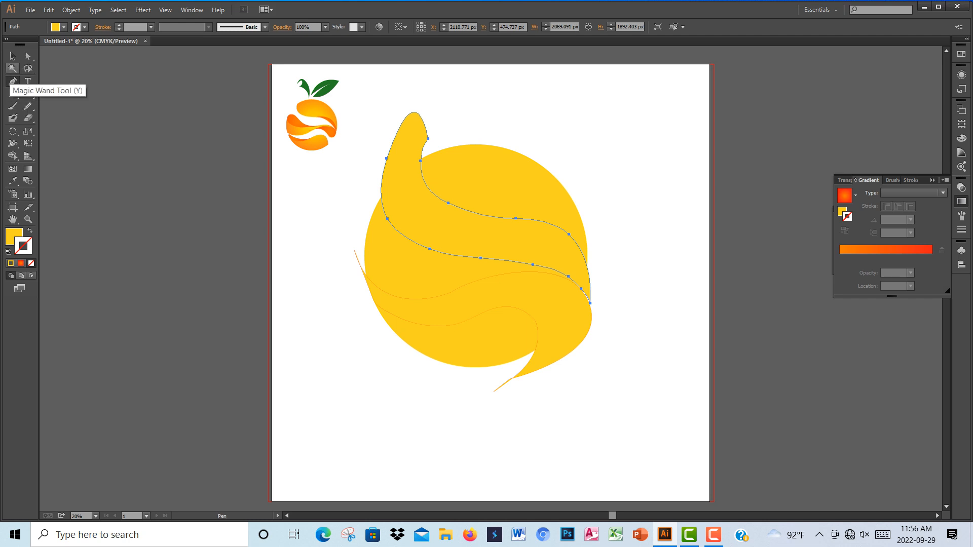
Step: Try to reshape the anchor points near the right end of the upper band's lower edge with the Convert Anchor Point tool
{"action": "left_click", "coordinate": [13, 81]}
{"action": "left_click", "coordinate": [80, 117]}
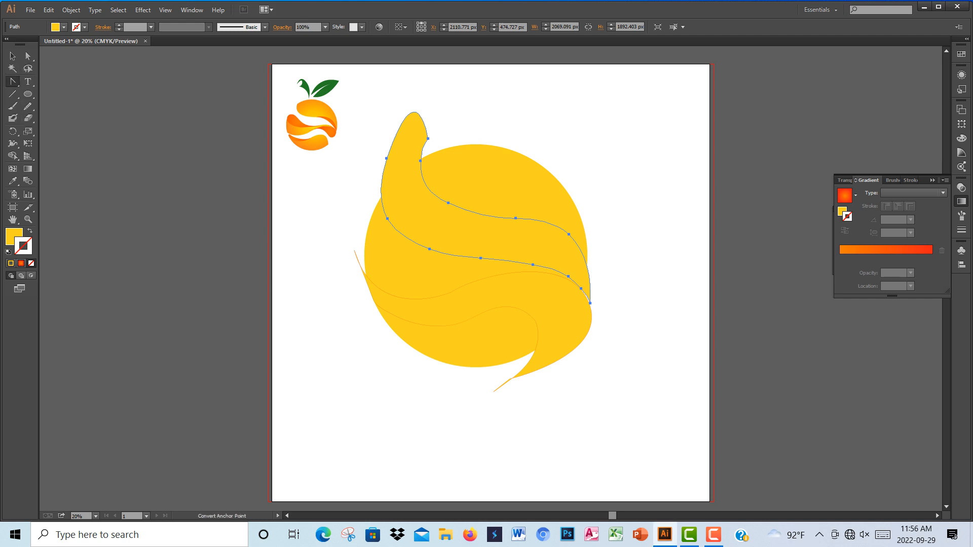
{"action": "left_click", "coordinate": [569, 277]}
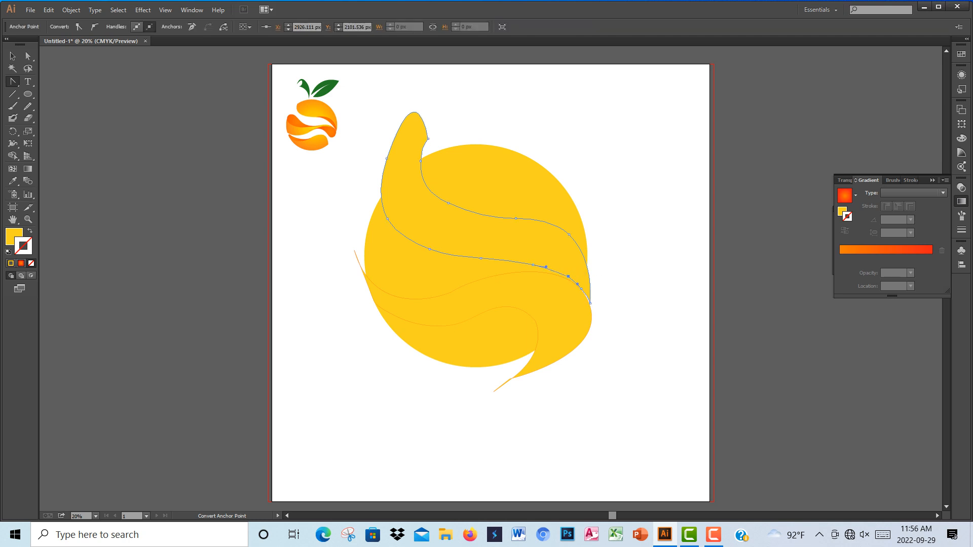
{"action": "left_click_drag", "start_coordinate": [569, 277], "coordinate": [586, 288]}
{"action": "left_click_drag", "start_coordinate": [534, 265], "coordinate": [505, 261]}
{"action": "left_click", "coordinate": [552, 265]}
{"action": "left_click", "coordinate": [579, 281]}
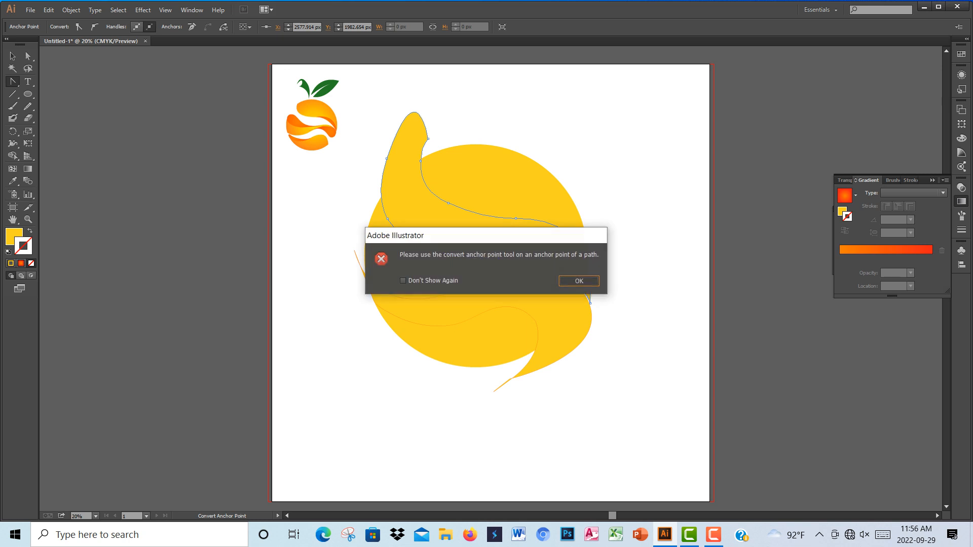
Step: Delete the upper wavy band
{"action": "left_click", "coordinate": [13, 56]}
{"action": "left_click", "coordinate": [325, 202]}
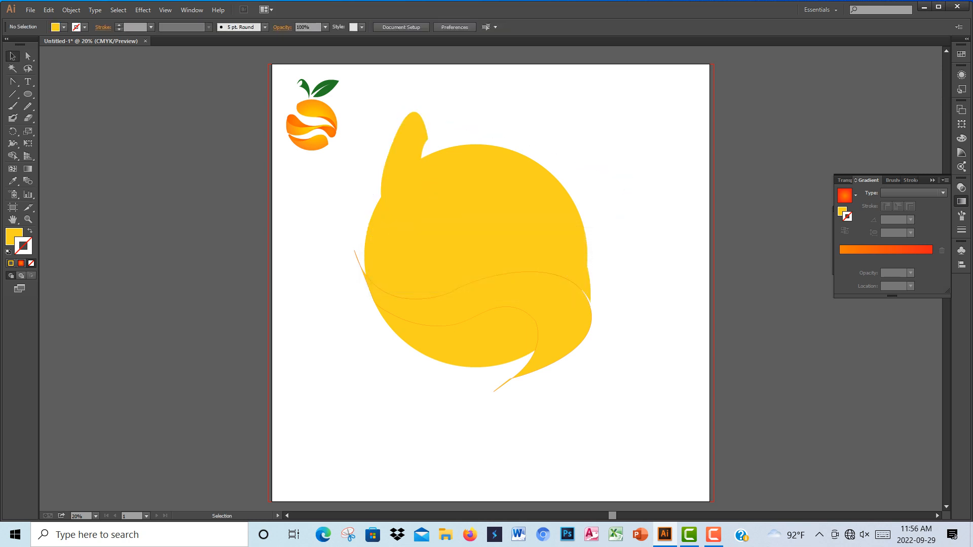
{"action": "left_click", "coordinate": [421, 212]}
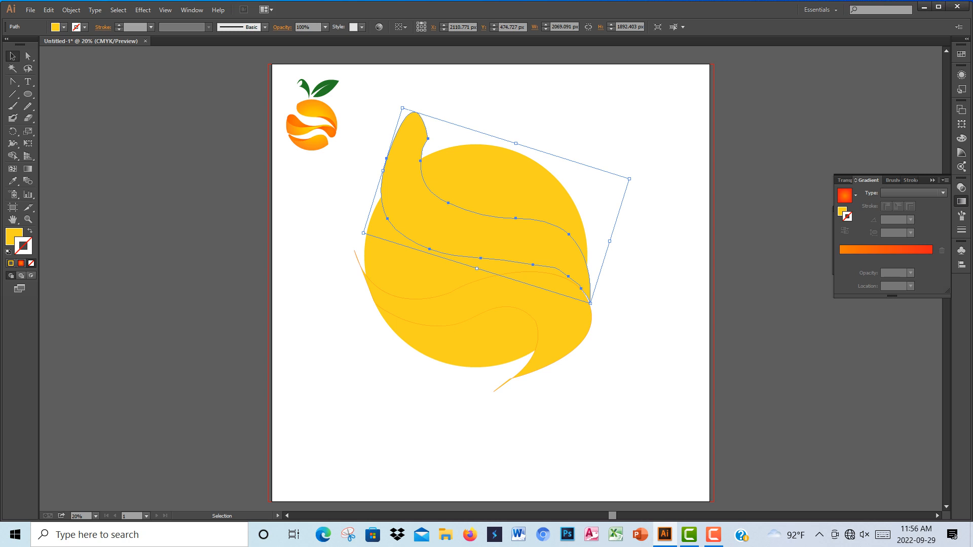
{"action": "key", "text": "Delete"}
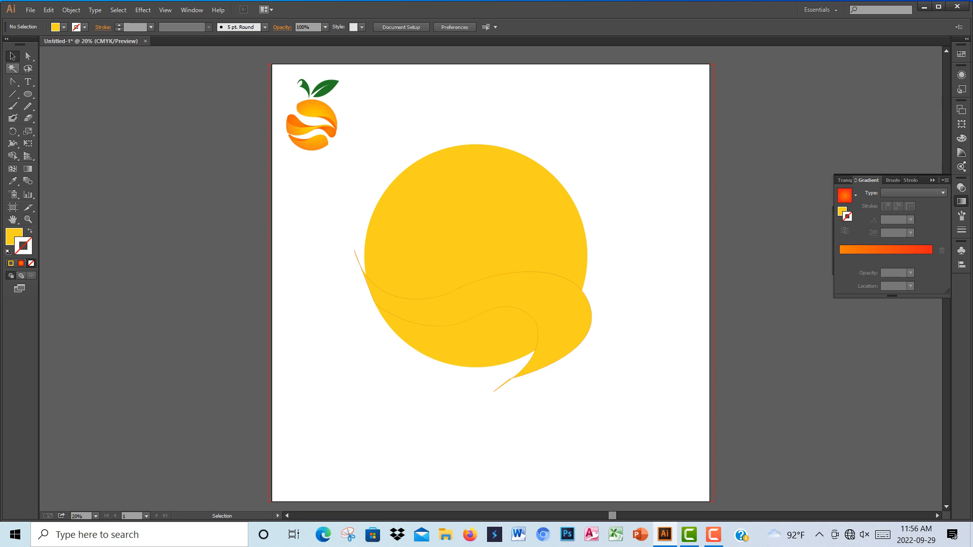
Step: Draw a new upper band's top edge with the Pen tool, curving from the circle's upper left through its middle to its right edge
{"action": "left_click_drag", "start_coordinate": [13, 81], "coordinate": [46, 82]}
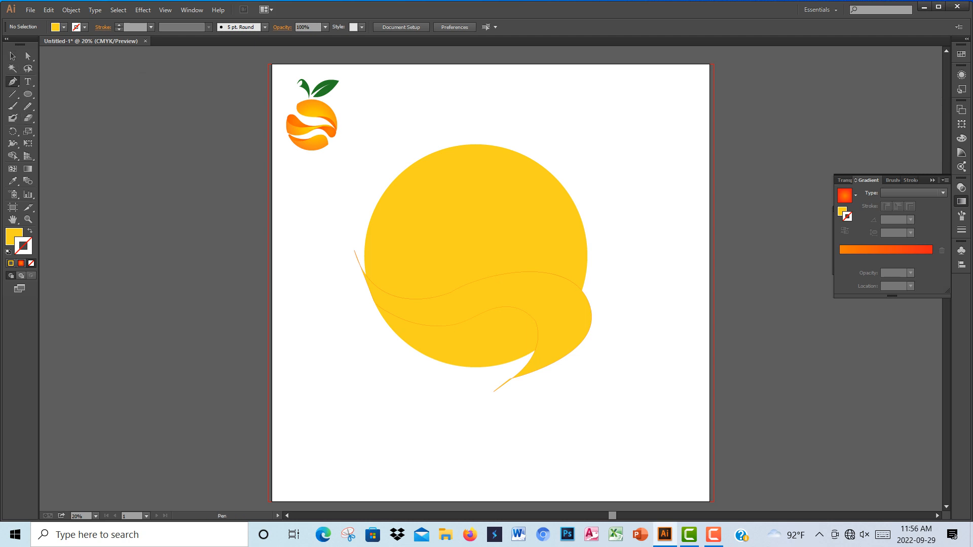
{"action": "left_click", "coordinate": [404, 151]}
{"action": "left_click_drag", "start_coordinate": [494, 219], "coordinate": [624, 206]}
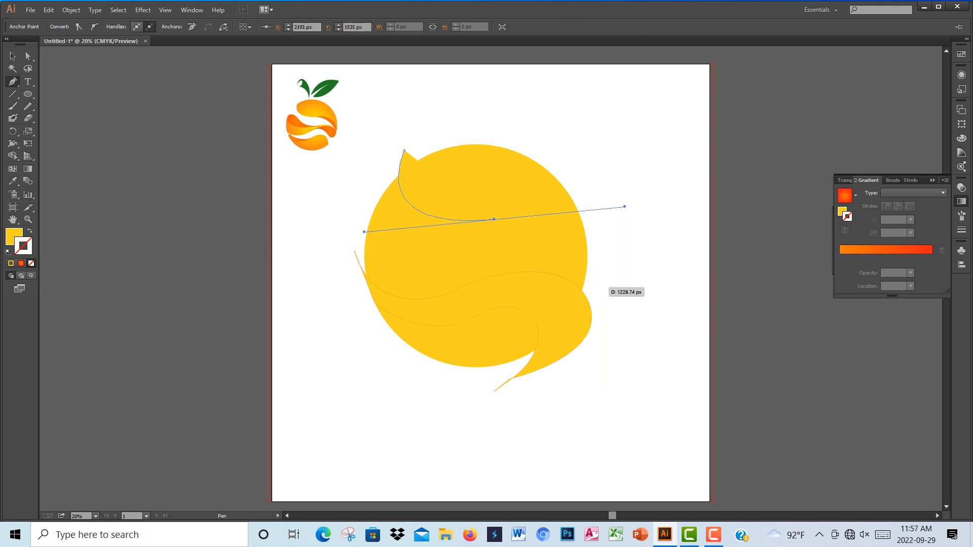
{"action": "left_click_drag", "start_coordinate": [613, 282], "coordinate": [651, 294]}
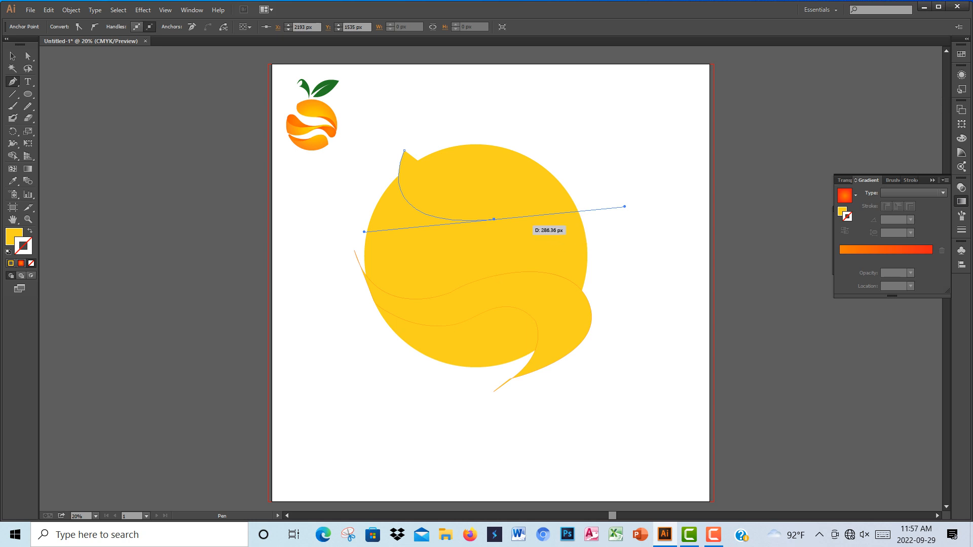
{"action": "left_click", "coordinate": [494, 219]}
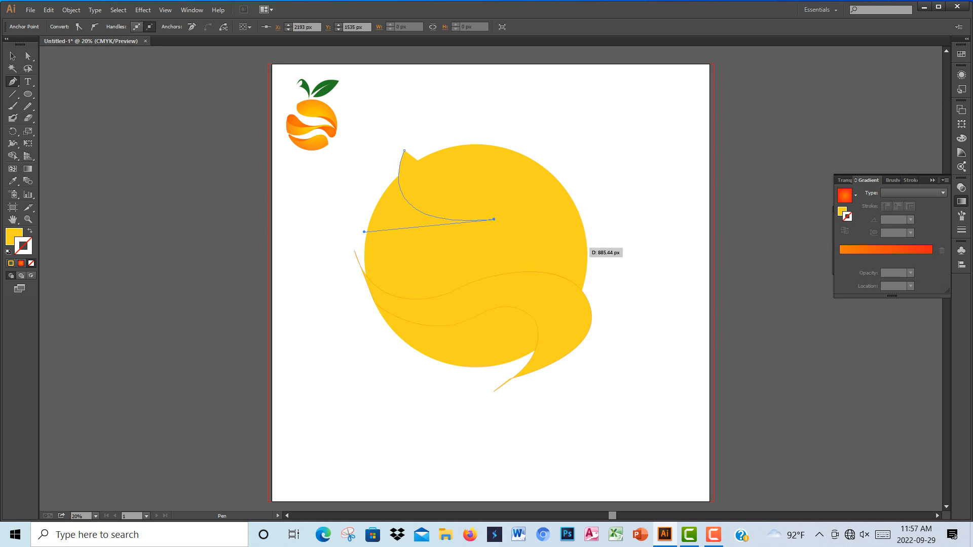
{"action": "left_click_drag", "start_coordinate": [576, 241], "coordinate": [607, 280]}
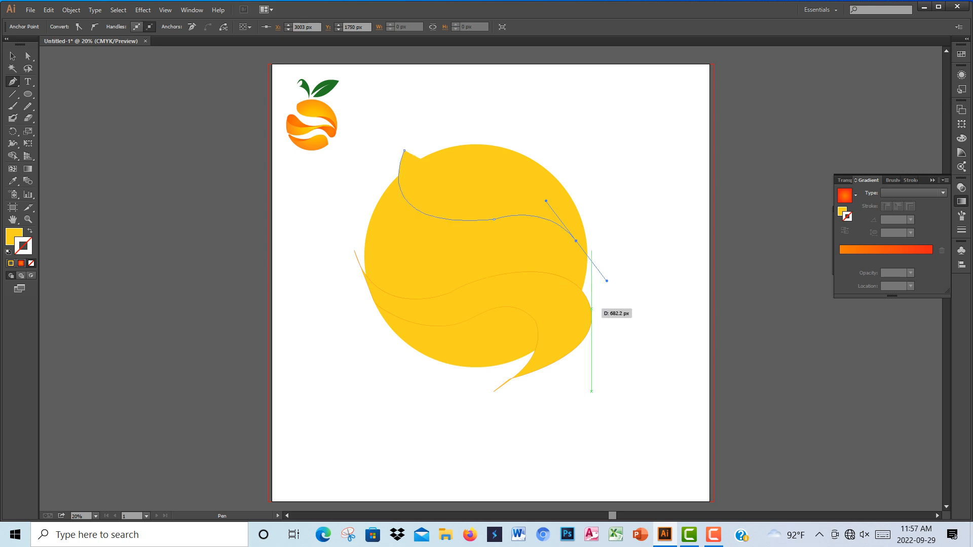
{"action": "left_click", "coordinate": [588, 296]}
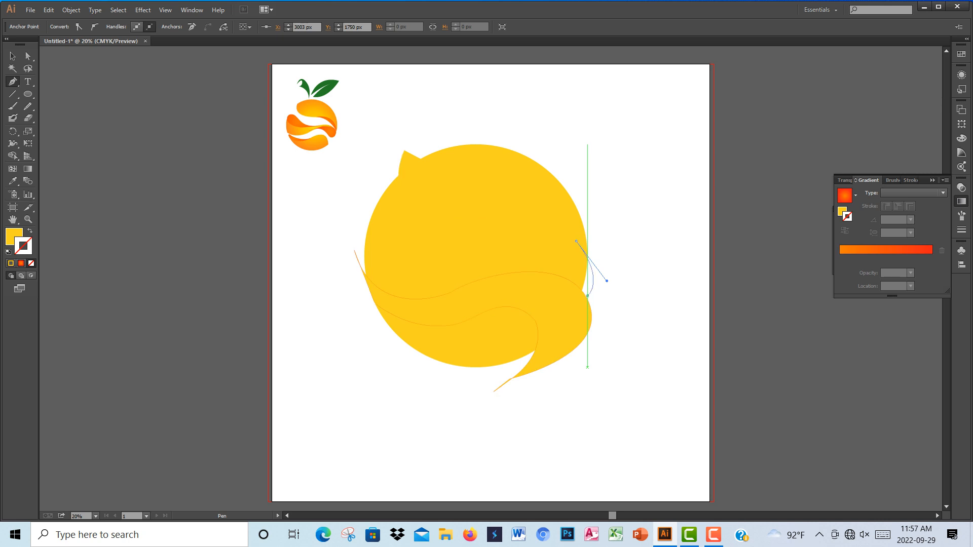
{"action": "key", "text": "ctrl+z"}
{"action": "left_click_drag", "start_coordinate": [587, 291], "coordinate": [582, 328]}
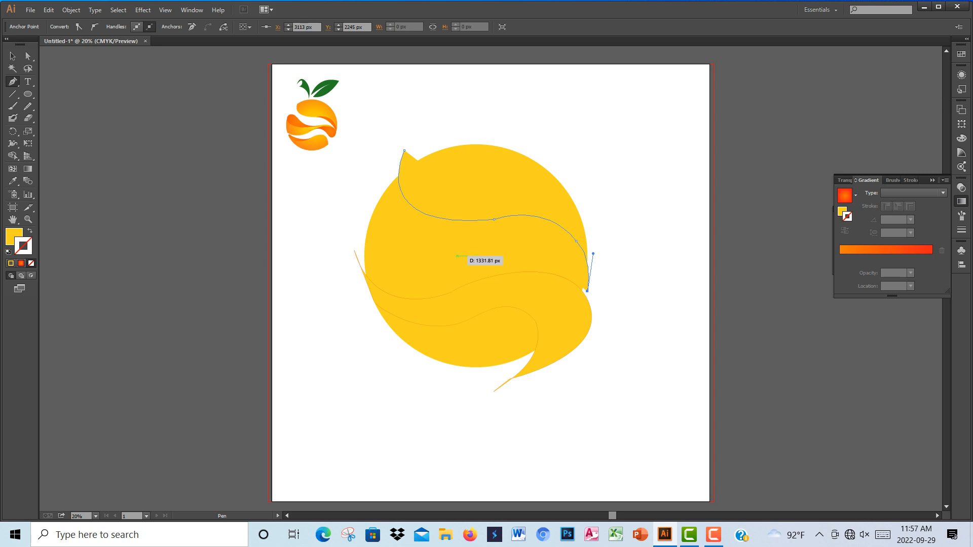
Step: Draw the new band's lower edge back through the circle's center to beyond its upper left, close the path, and deselect it
{"action": "left_click_drag", "start_coordinate": [471, 255], "coordinate": [373, 282]}
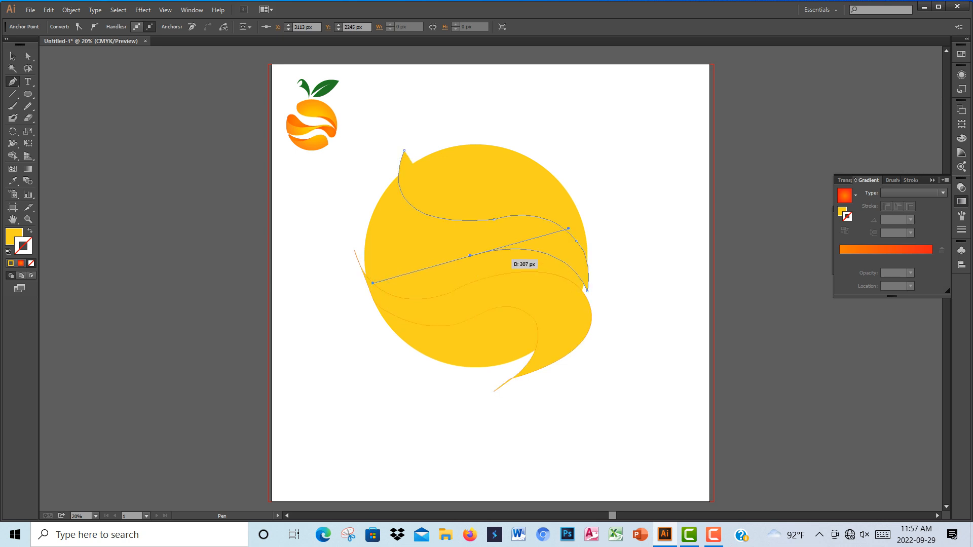
{"action": "left_click", "coordinate": [471, 256]}
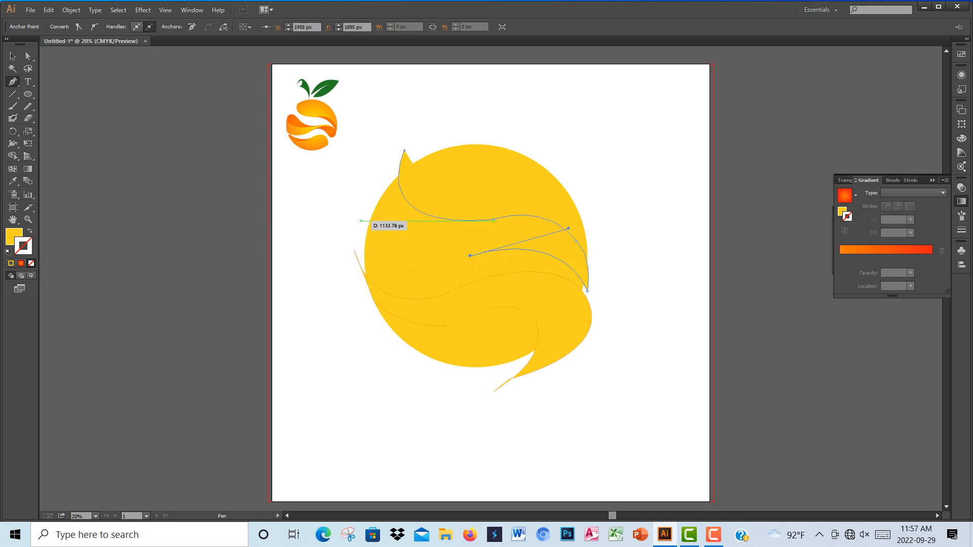
{"action": "left_click_drag", "start_coordinate": [360, 189], "coordinate": [345, 81]}
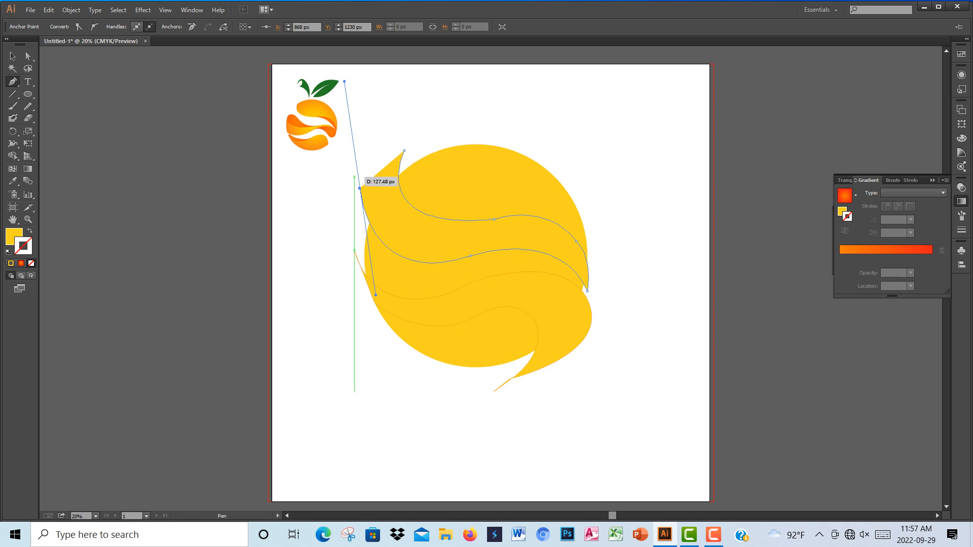
{"action": "left_click", "coordinate": [360, 188]}
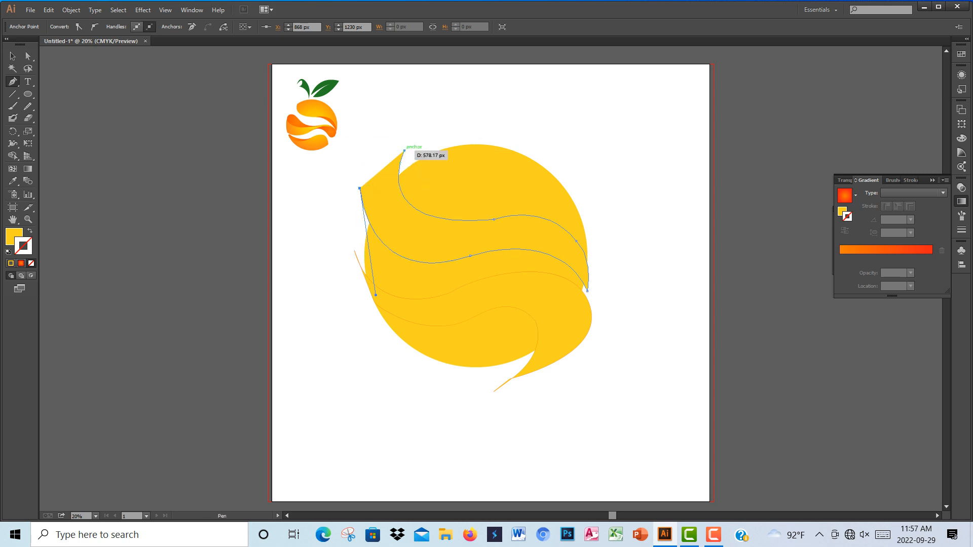
{"action": "left_click", "coordinate": [404, 150]}
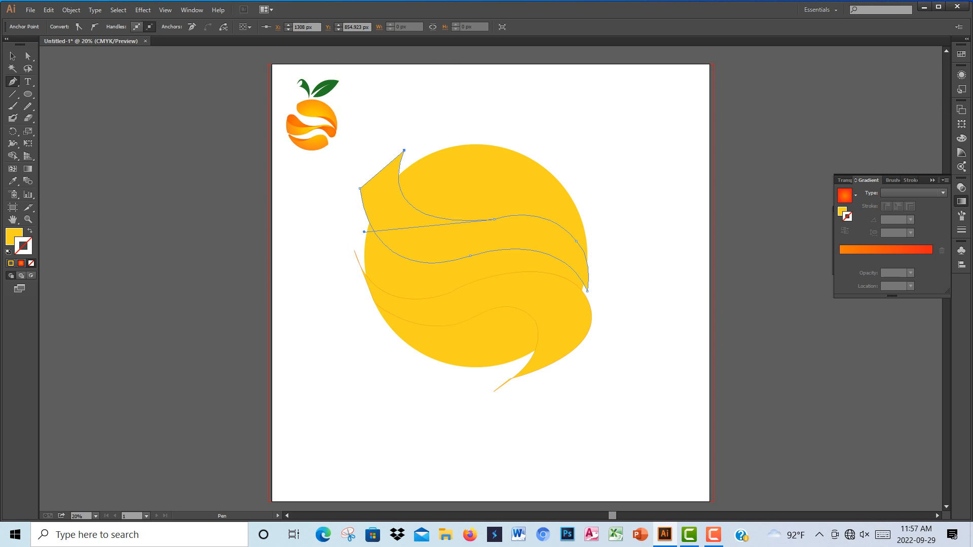
{"action": "key", "text": "v"}
{"action": "key", "text": "ctrl+shift+a"}
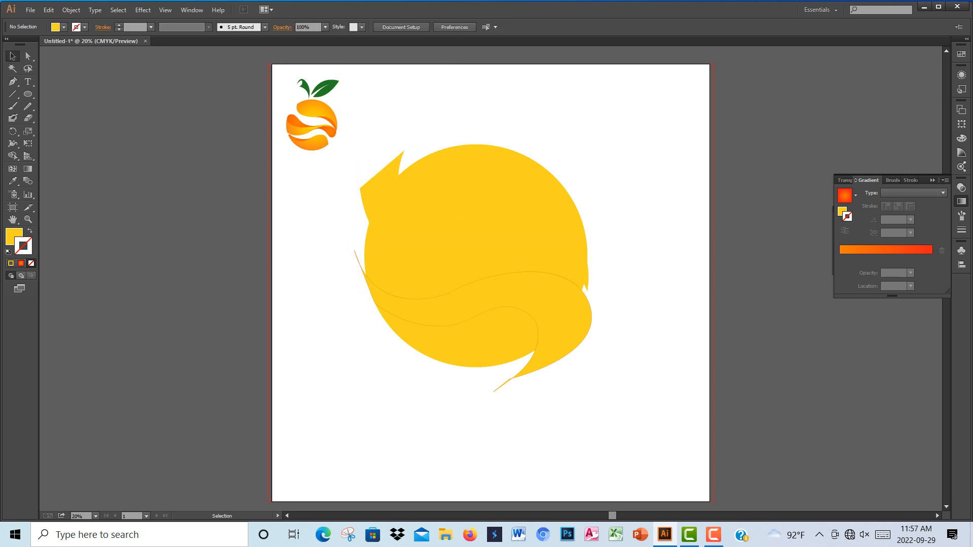
Step: Subtract both wavy bands from the yellow circle with Pathfinder's Minus Front, and deselect the result
{"action": "left_click_drag", "start_coordinate": [318, 170], "coordinate": [640, 404]}
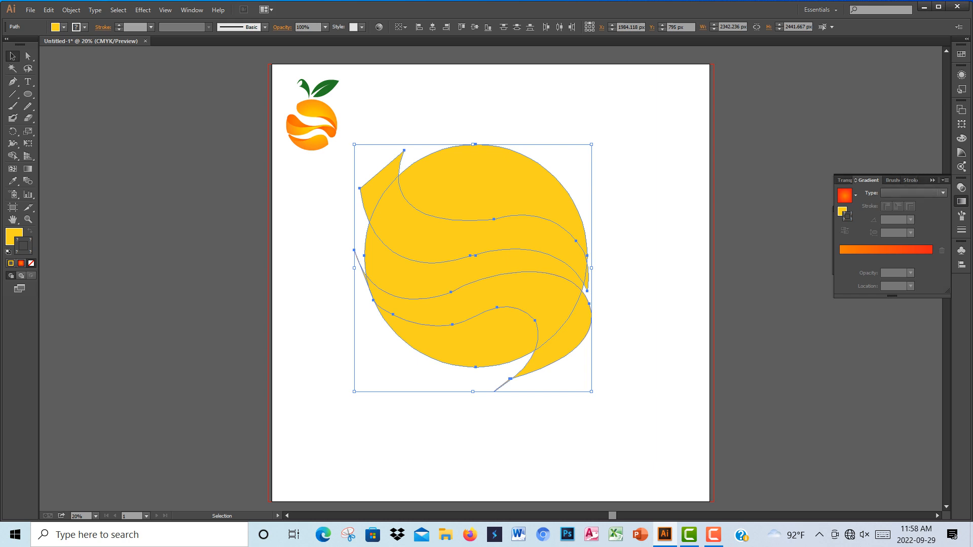
{"action": "left_click", "coordinate": [932, 181]}
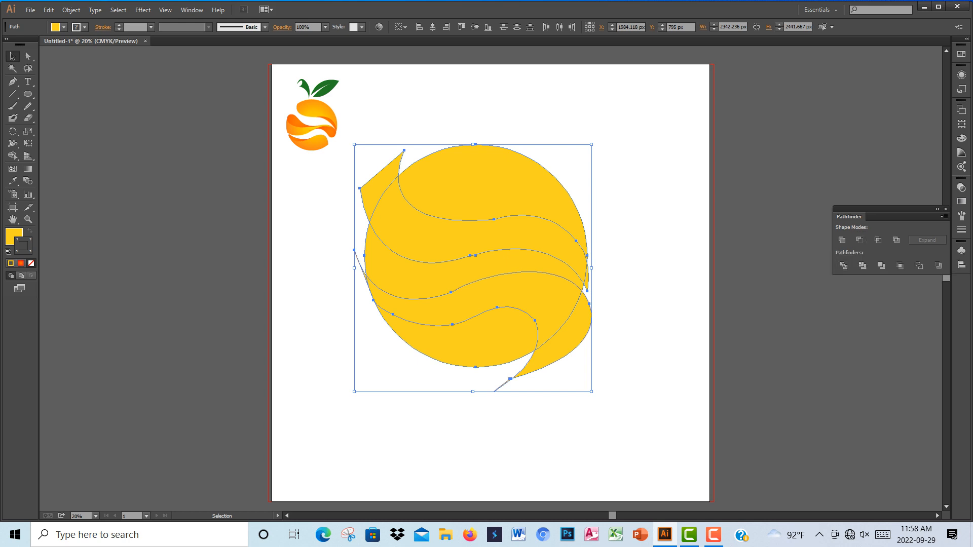
{"action": "left_click", "coordinate": [860, 239]}
{"action": "key", "text": "ctrl+shift+a"}
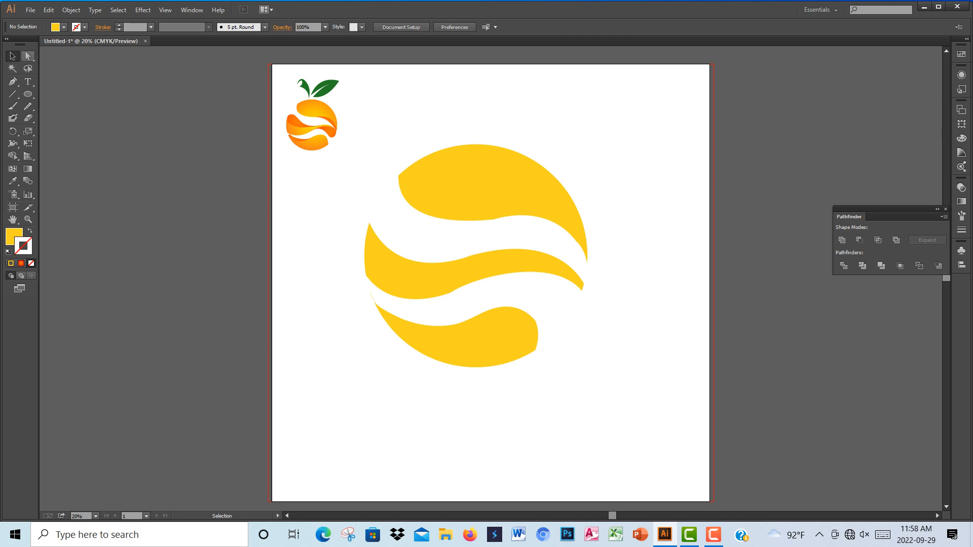
Step: Start a Pen shape on the middle segment's upper edge, curving through its upper left tip and over into a rounded cap
{"action": "left_click", "coordinate": [13, 81]}
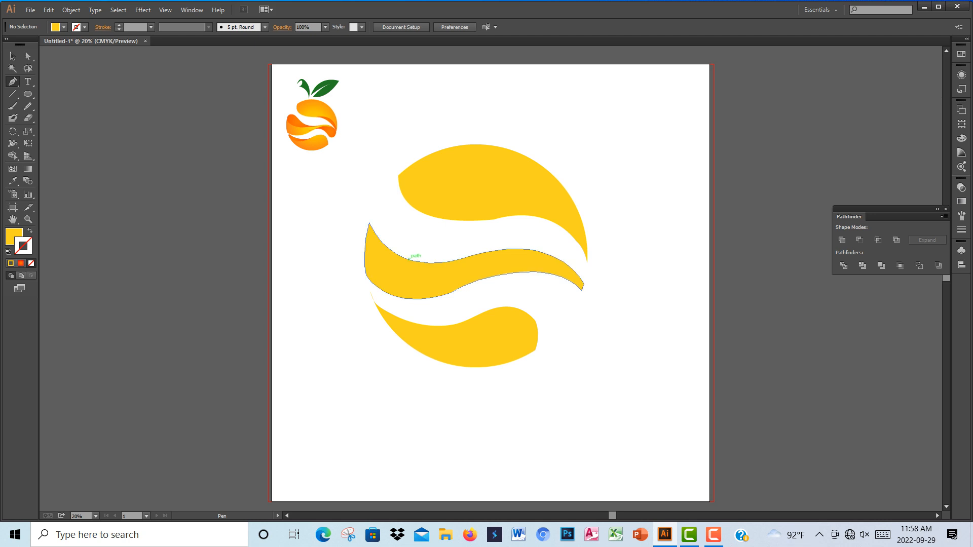
{"action": "left_click", "coordinate": [408, 259]}
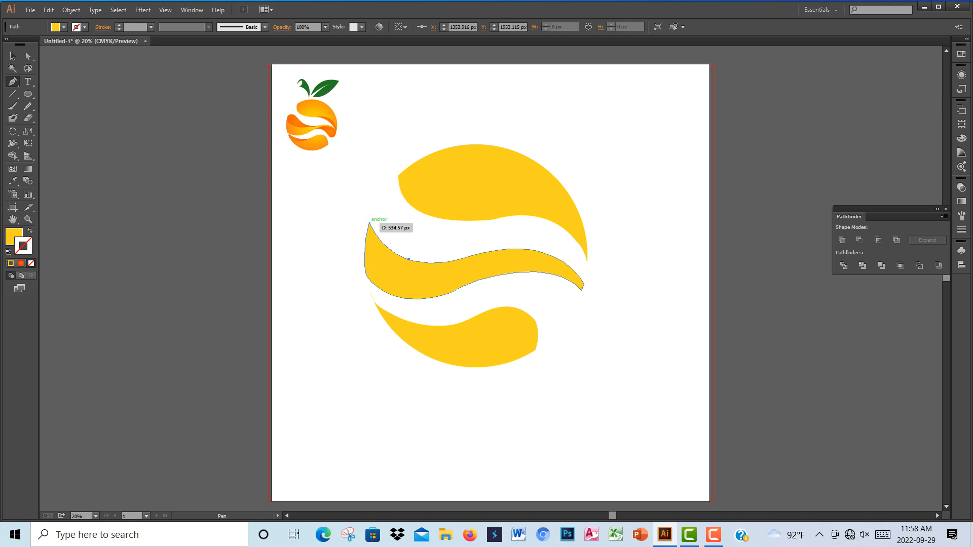
{"action": "left_click_drag", "start_coordinate": [369, 222], "coordinate": [364, 186]}
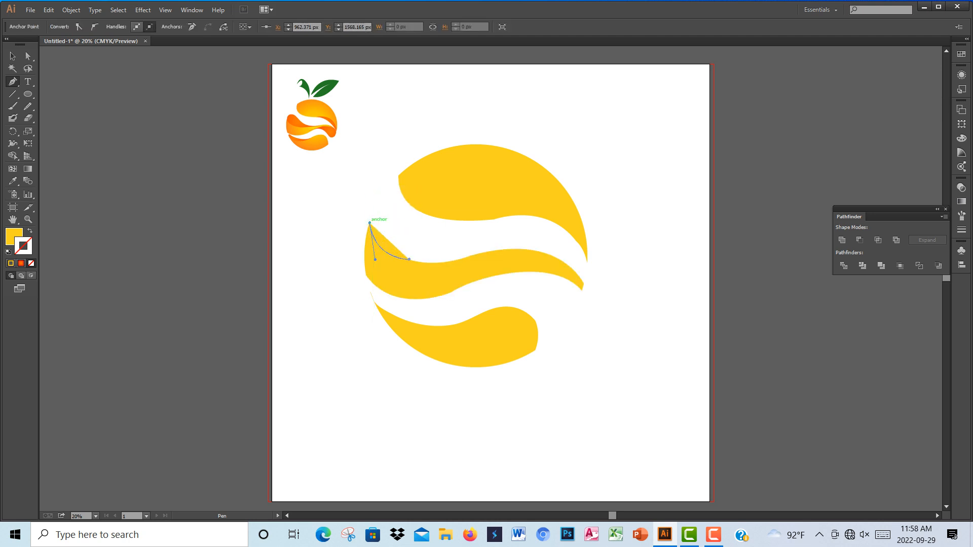
{"action": "left_click_drag", "start_coordinate": [402, 216], "coordinate": [426, 231]}
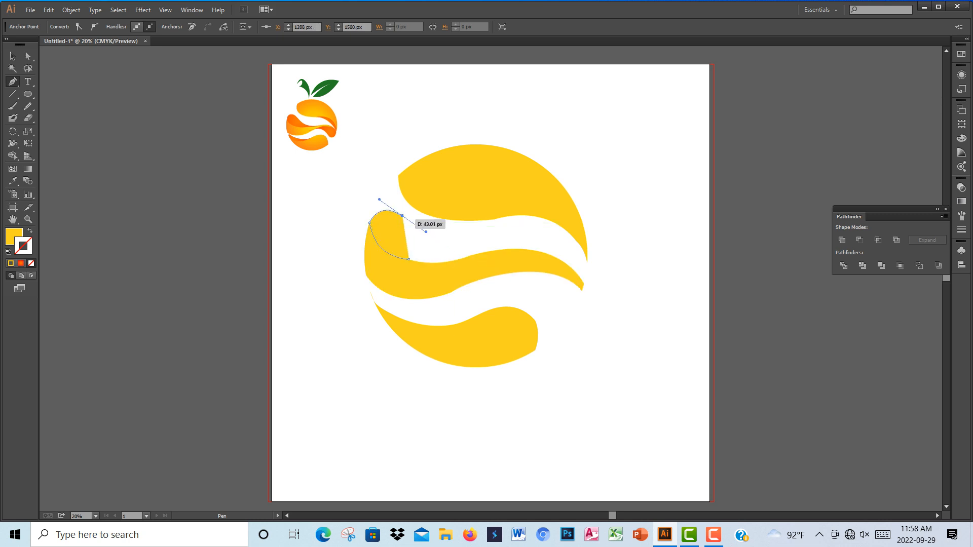
{"action": "left_click", "coordinate": [402, 216]}
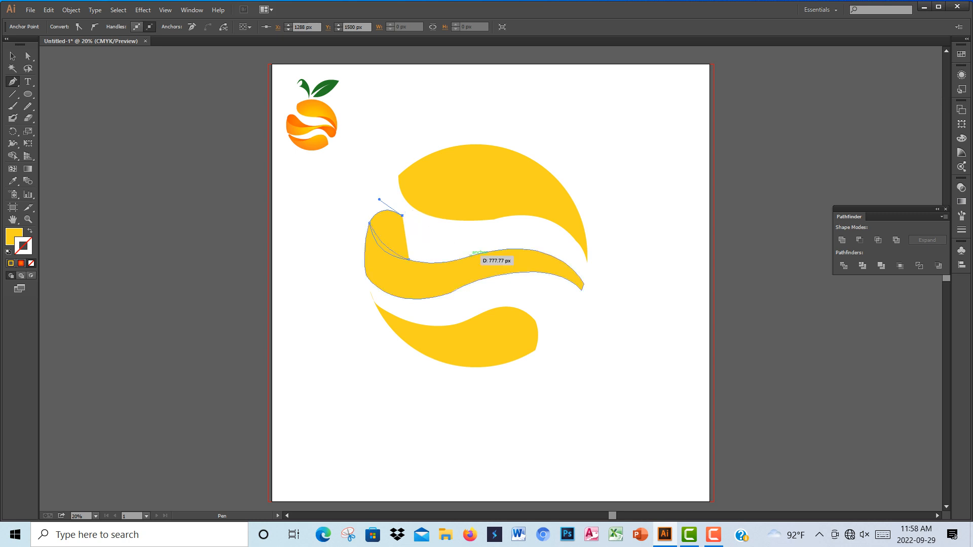
Step: Curve the cap's outer edge down onto the middle segment's upper edge, close the shape inside the segment, and deselect it
{"action": "left_click_drag", "start_coordinate": [474, 255], "coordinate": [529, 252]}
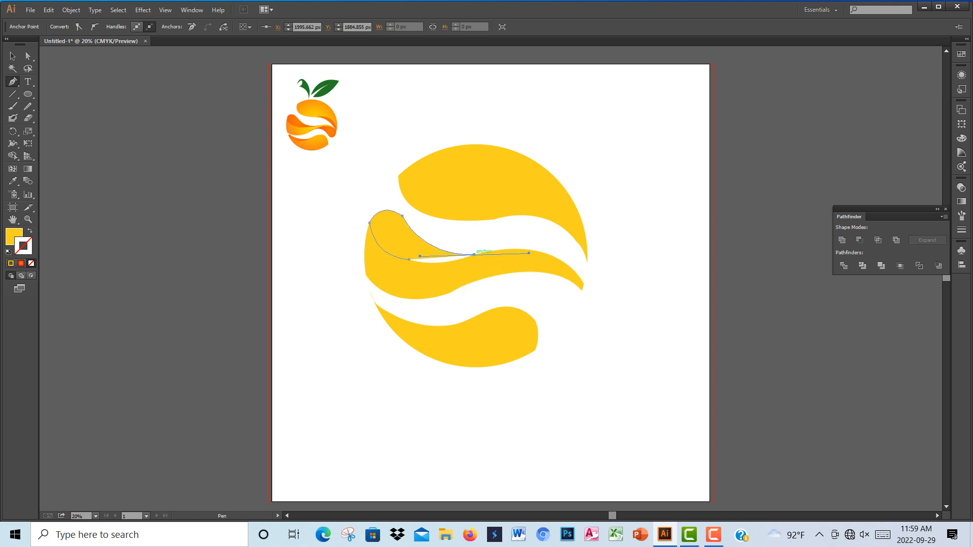
{"action": "left_click", "coordinate": [474, 254]}
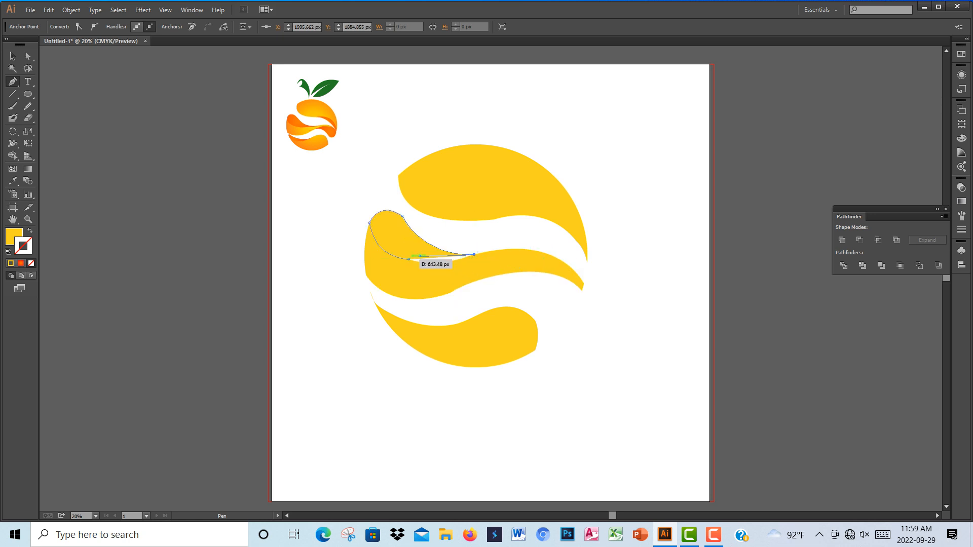
{"action": "left_click_drag", "start_coordinate": [409, 260], "coordinate": [393, 245]}
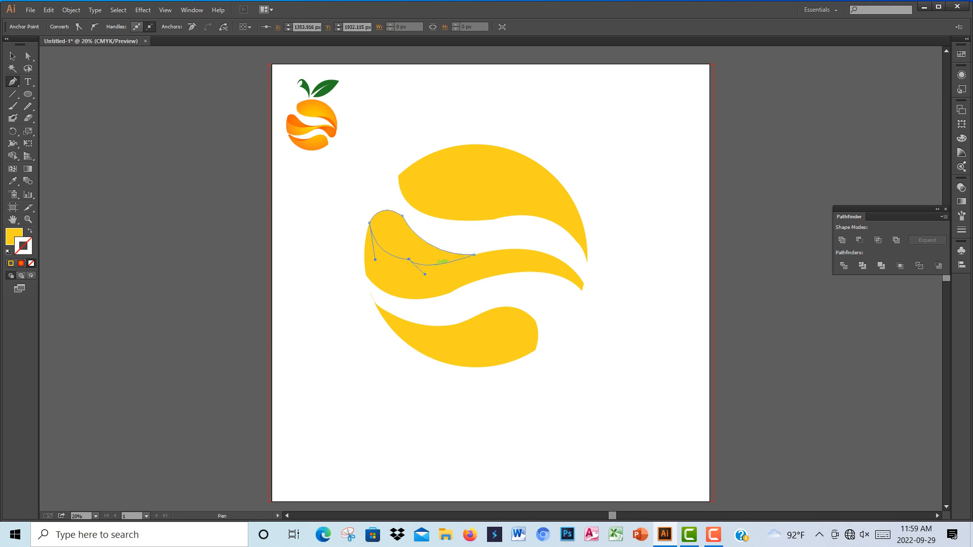
{"action": "left_click", "coordinate": [12, 55]}
{"action": "left_click", "coordinate": [168, 147]}
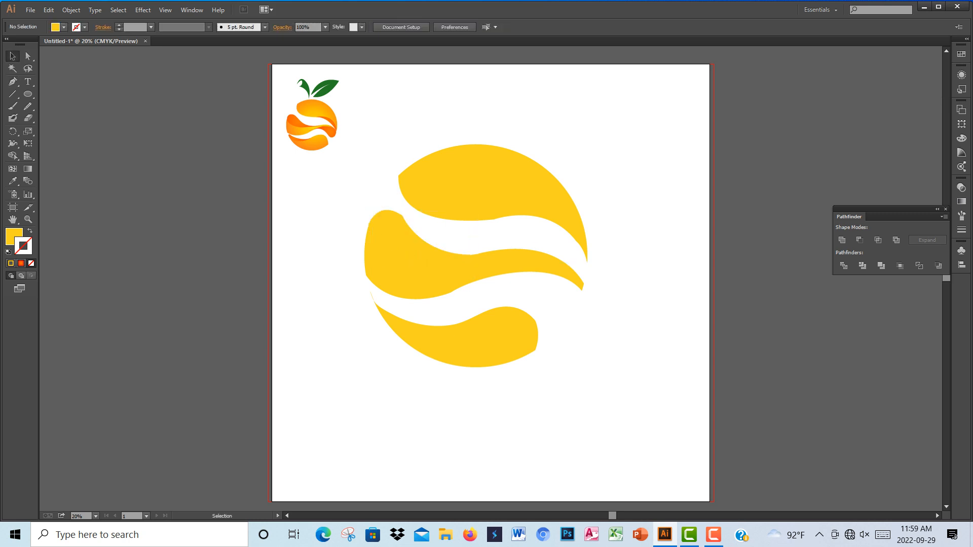
{"action": "left_click", "coordinate": [401, 246]}
{"action": "left_click", "coordinate": [324, 203]}
Step: Start a Pen shape on the lower segment's upper edge, rounding over its pointed upper left tip
{"action": "left_click", "coordinate": [13, 81]}
{"action": "left_click", "coordinate": [424, 323]}
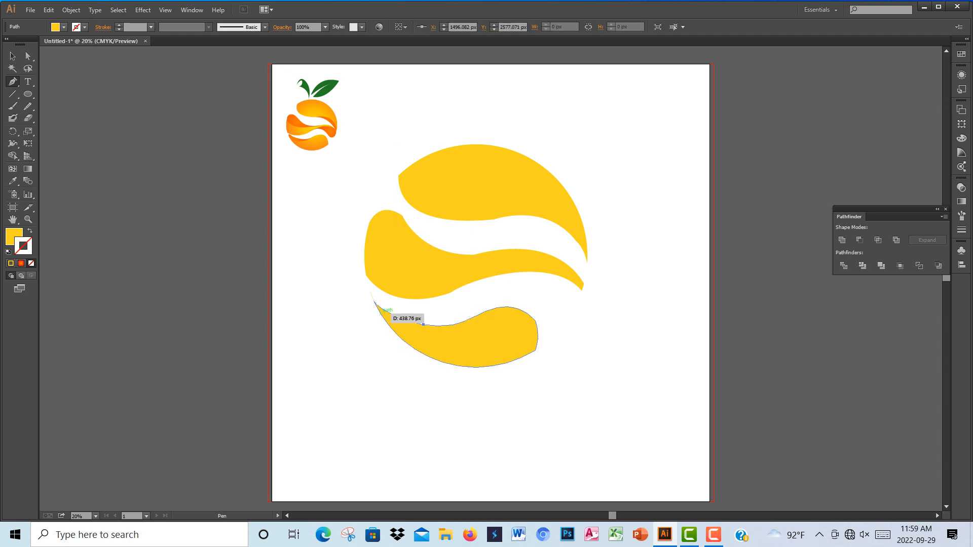
{"action": "left_click_drag", "start_coordinate": [374, 301], "coordinate": [368, 287]}
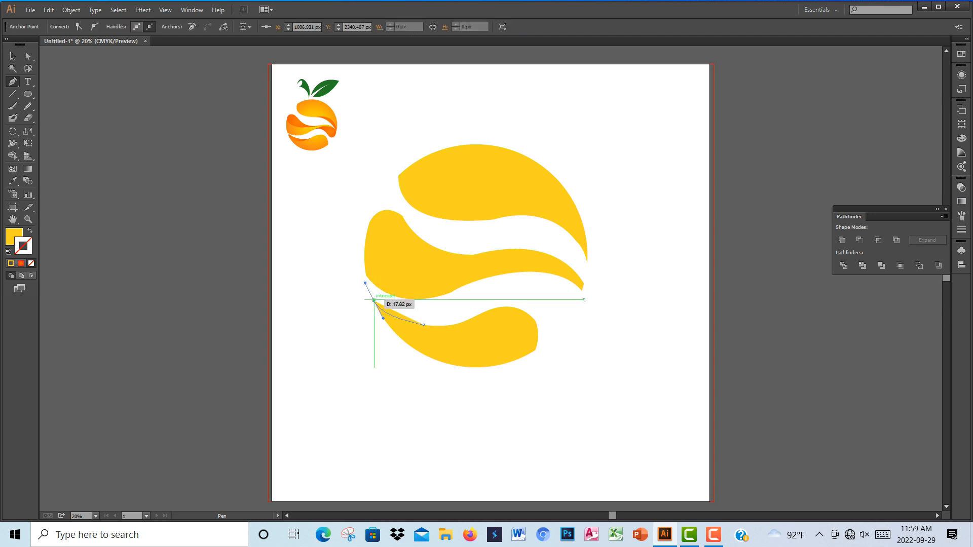
{"action": "left_click", "coordinate": [374, 301]}
{"action": "left_click", "coordinate": [389, 300]}
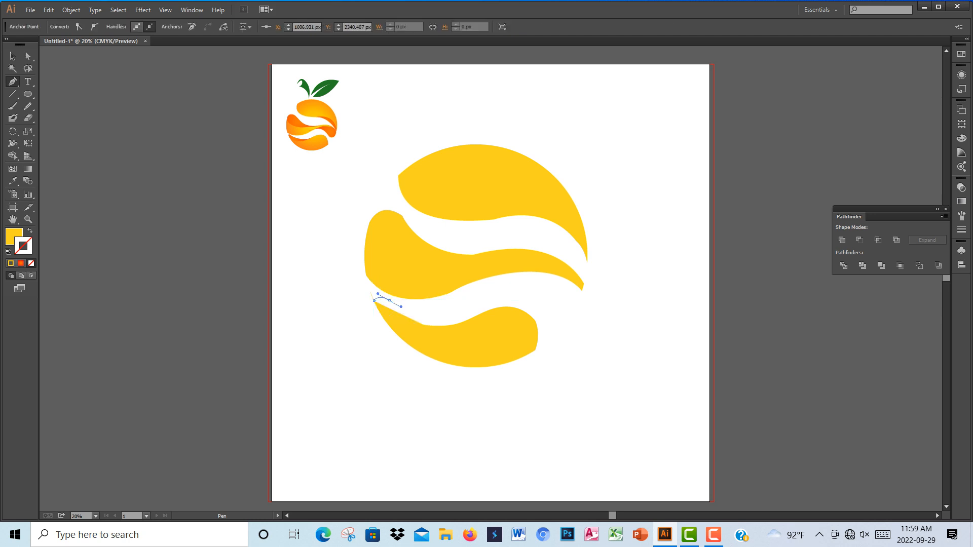
Step: Curve the lower cap's outer edge into the middle of the lower segment's upper edge, close the shape, and deselect it
{"action": "left_click_drag", "start_coordinate": [424, 324], "coordinate": [508, 309]}
{"action": "key", "text": "ctrl+z"}
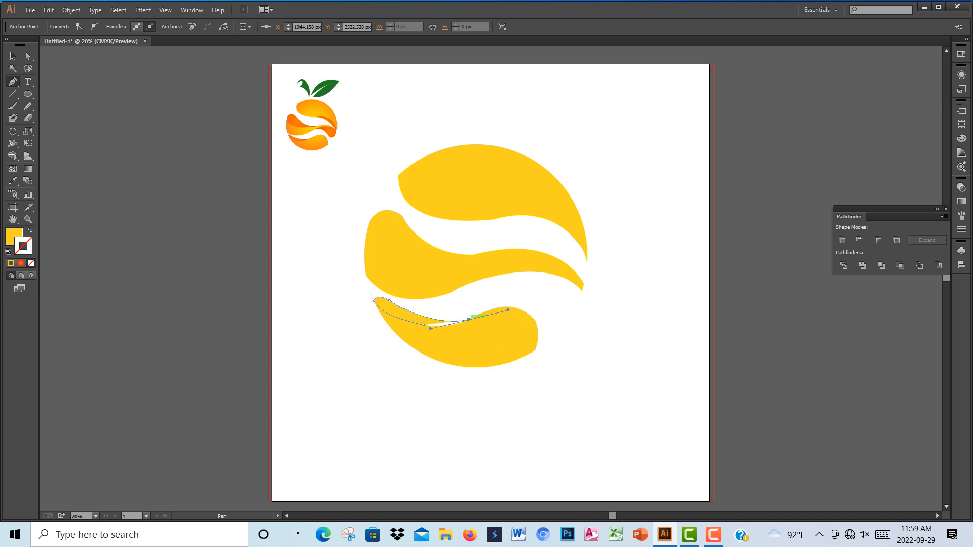
{"action": "left_click", "coordinate": [469, 319]}
{"action": "mouse_move", "coordinate": [456, 326]}
{"action": "left_mouse_down"}
{"action": "mouse_move", "coordinate": [431, 327]}
{"action": "mouse_move", "coordinate": [439, 332]}
{"action": "left_mouse_up"}
{"action": "left_click", "coordinate": [13, 56]}
{"action": "left_click", "coordinate": [146, 174]}
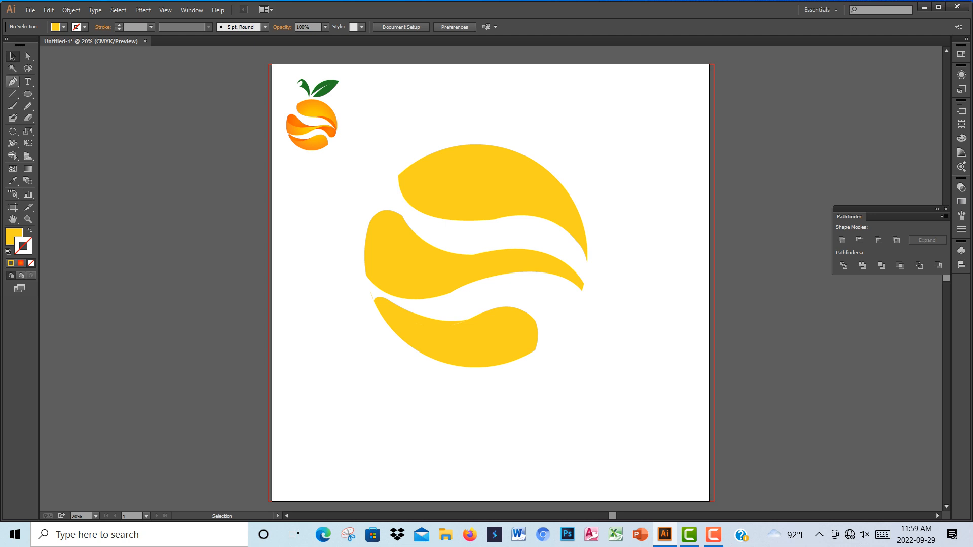
Step: Start a Pen shape on the upper segment's lower edge near the right, rounding around its pointed lower right tip
{"action": "left_click", "coordinate": [13, 81]}
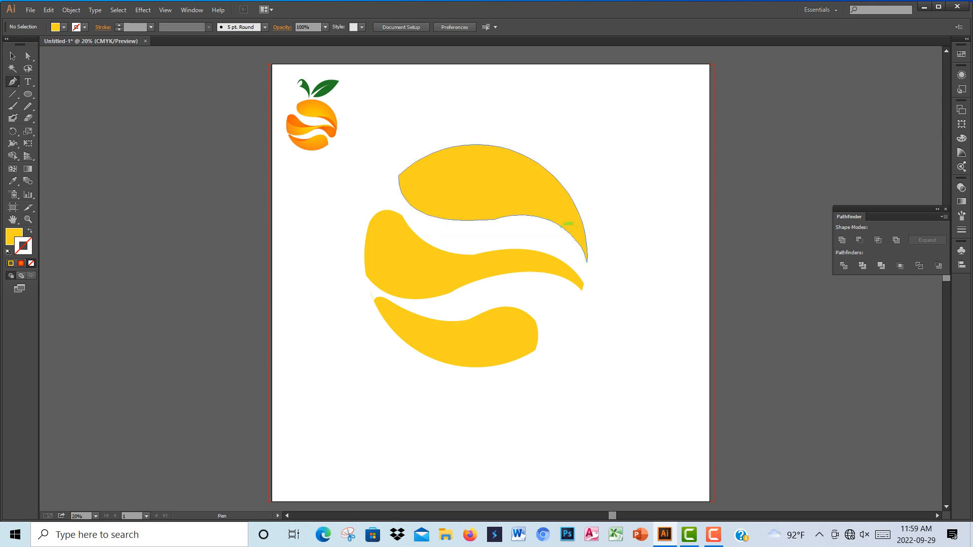
{"action": "left_click", "coordinate": [561, 225]}
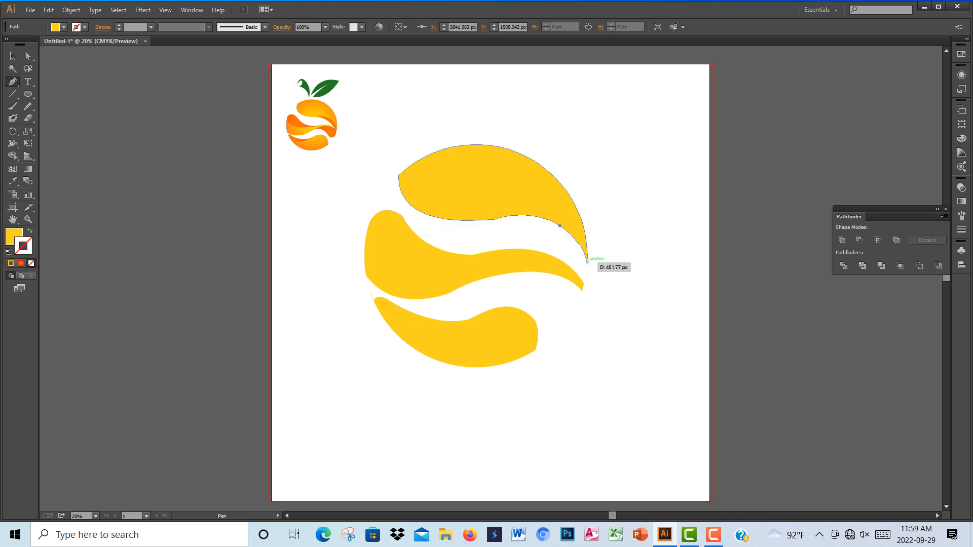
{"action": "left_click_drag", "start_coordinate": [587, 262], "coordinate": [589, 280]}
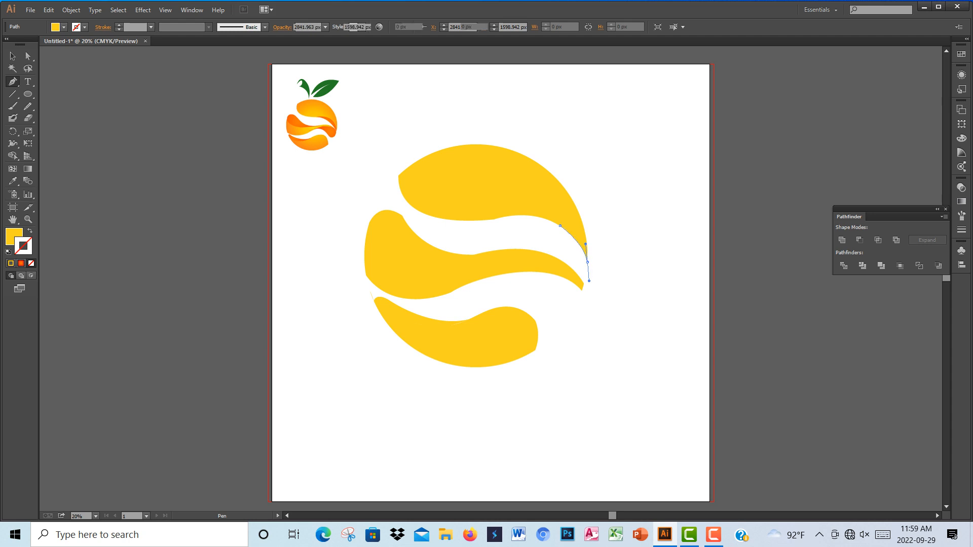
{"action": "left_click", "coordinate": [588, 262]}
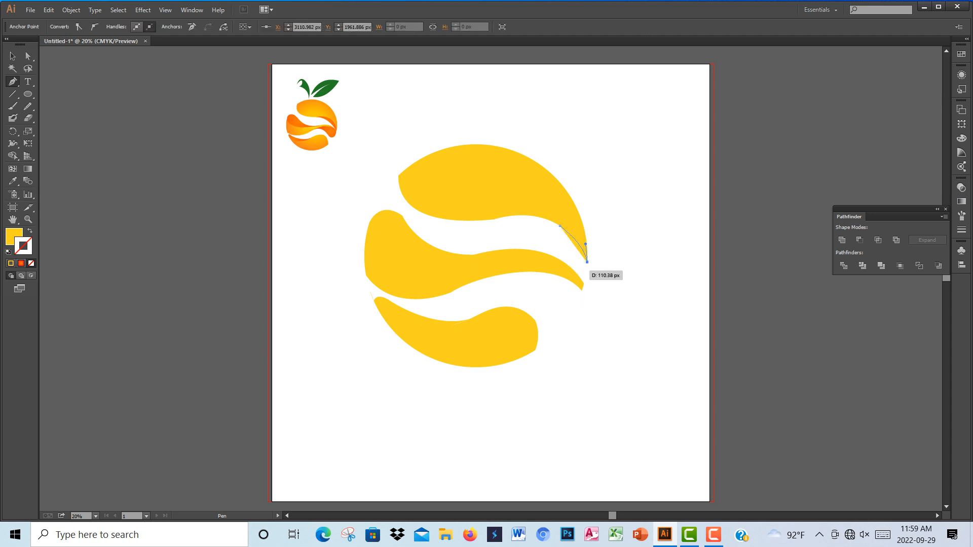
{"action": "left_click_drag", "start_coordinate": [577, 267], "coordinate": [588, 271]}
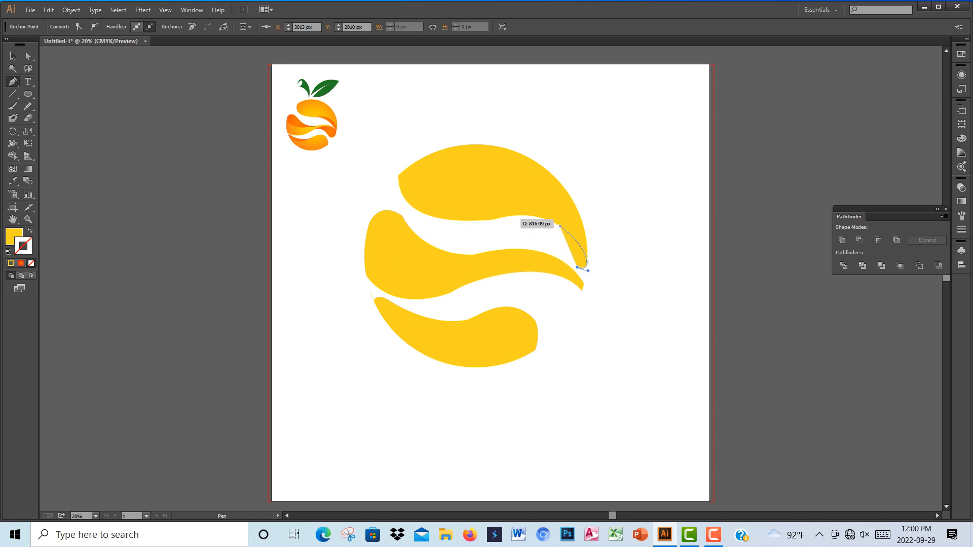
Step: Curve the cap's outer edge back to the middle of the upper segment's lower edge, close the shape, and deselect it
{"action": "left_click_drag", "start_coordinate": [497, 217], "coordinate": [427, 208]}
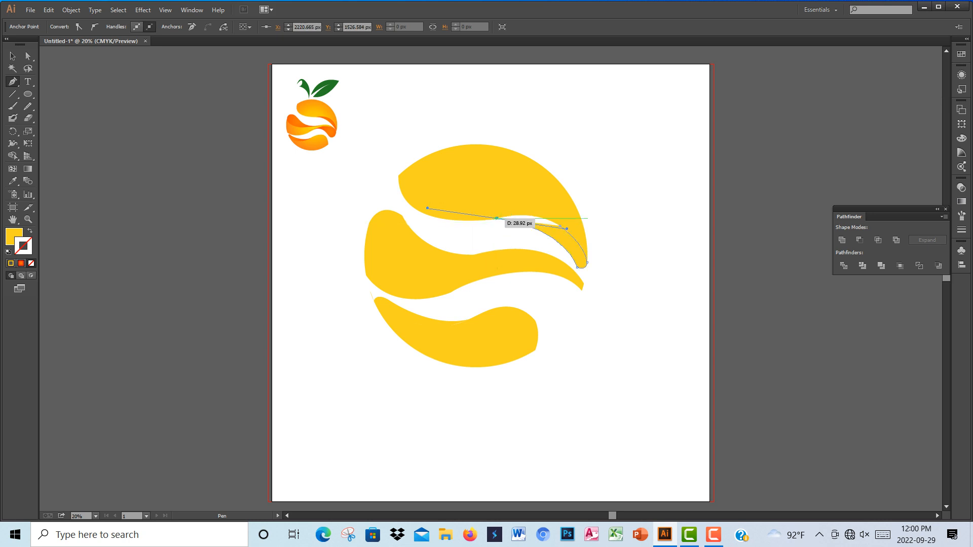
{"action": "left_click", "coordinate": [497, 218]}
{"action": "left_click_drag", "start_coordinate": [560, 226], "coordinate": [587, 248]}
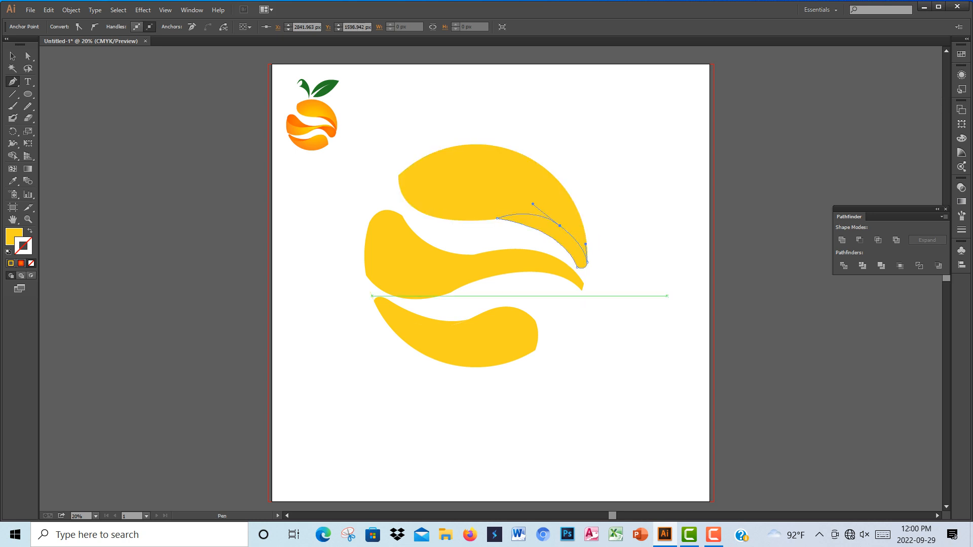
{"action": "left_click", "coordinate": [13, 55]}
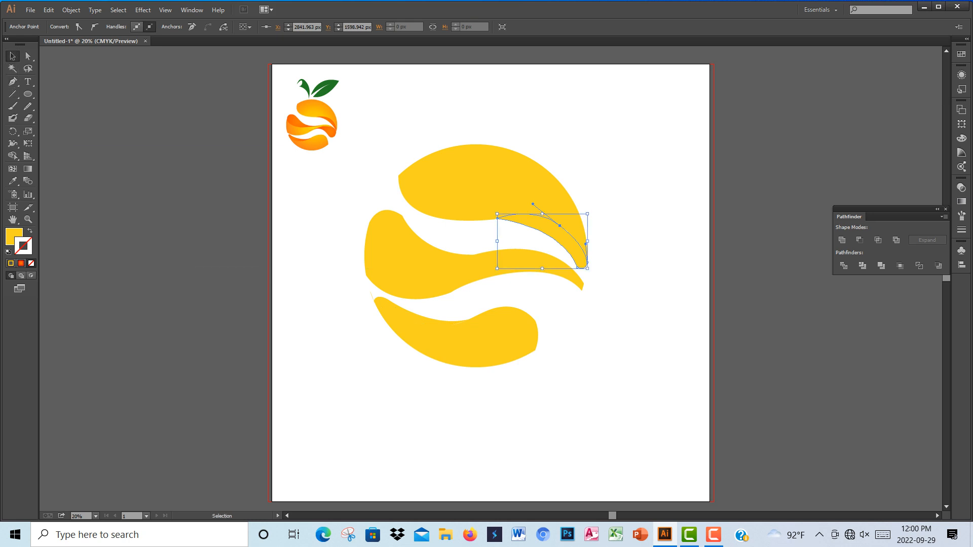
{"action": "left_click", "coordinate": [335, 189]}
Step: Apply the radial orange-to-red gradient to the strokes of all segments and caps, and add two color stops between its ends
{"action": "left_click_drag", "start_coordinate": [365, 151], "coordinate": [651, 447]}
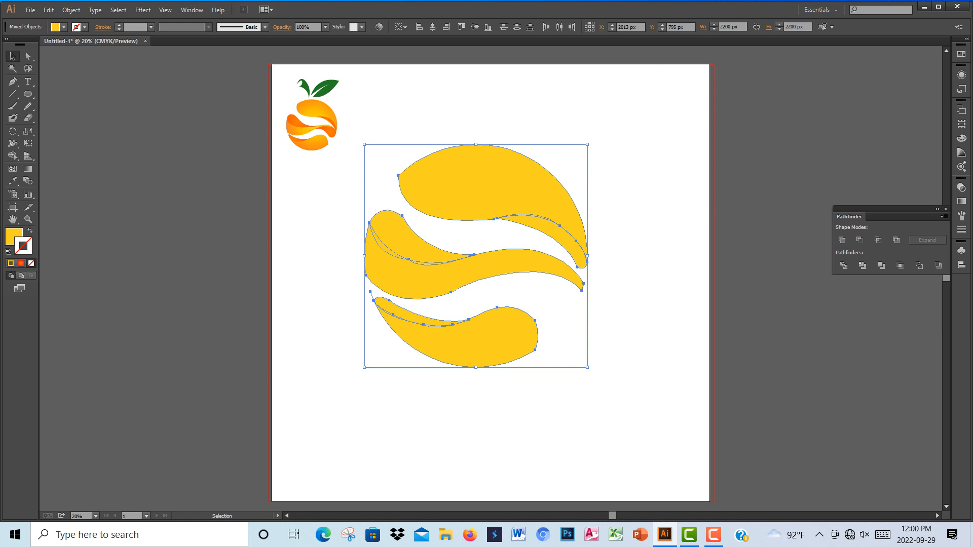
{"action": "key", "text": "period"}
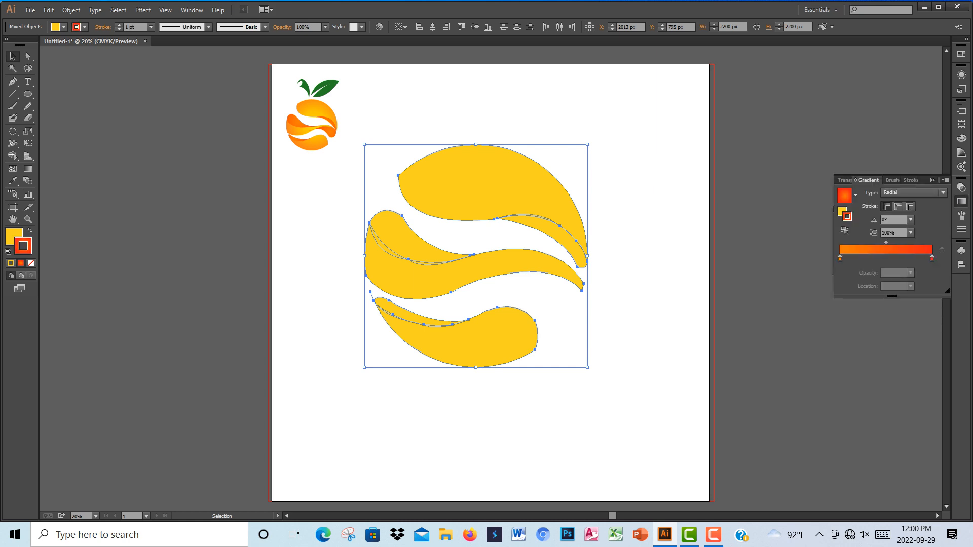
{"action": "left_click", "coordinate": [889, 258]}
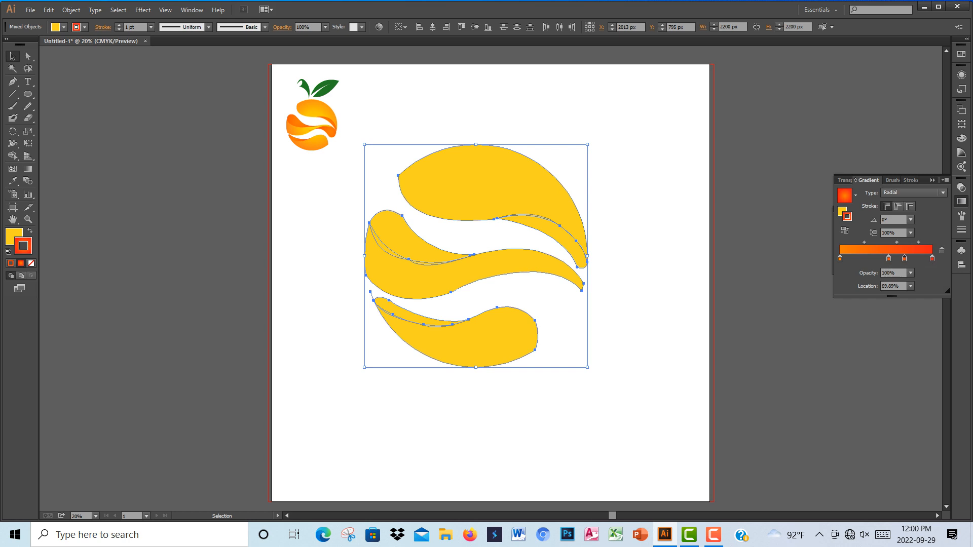
{"action": "left_click", "coordinate": [628, 187]}
Step: Fill the three grouped circle segments with the radial orange-to-red gradient and deselect them
{"action": "left_click", "coordinate": [527, 190]}
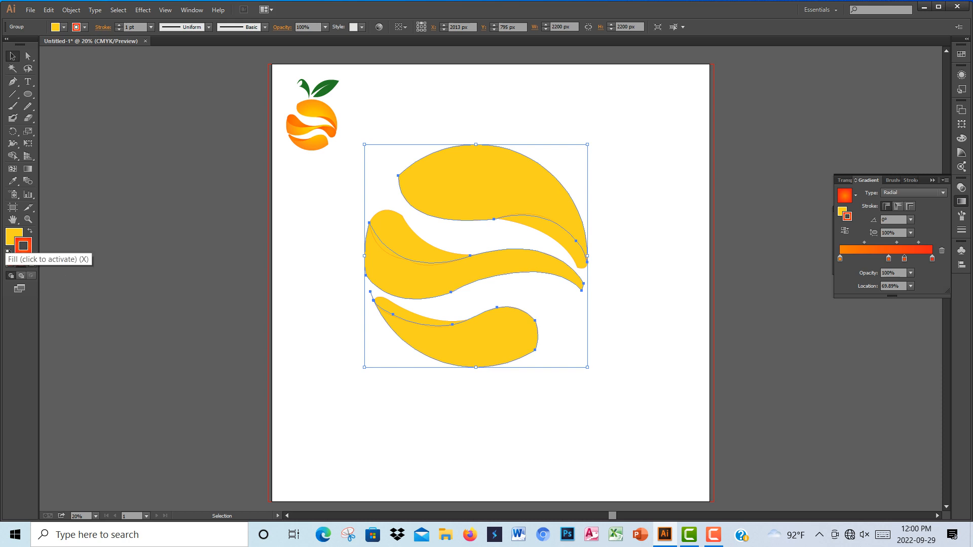
{"action": "left_click", "coordinate": [10, 263]}
{"action": "left_click", "coordinate": [21, 263]}
{"action": "key", "text": "ctrl+shift+a"}
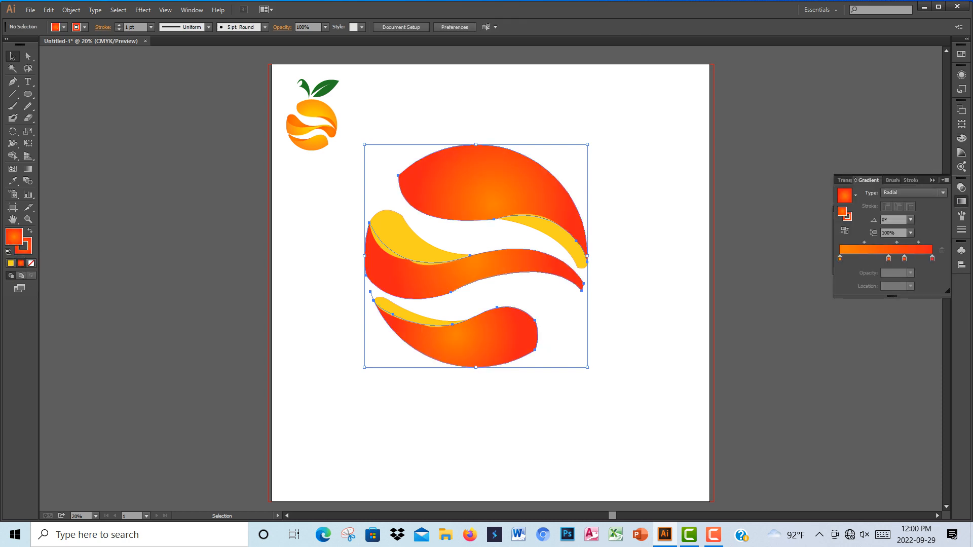
Step: Fill the three yellow cap shapes with the same radial orange-to-red gradient and deselect them
{"action": "left_click", "coordinate": [393, 231]}
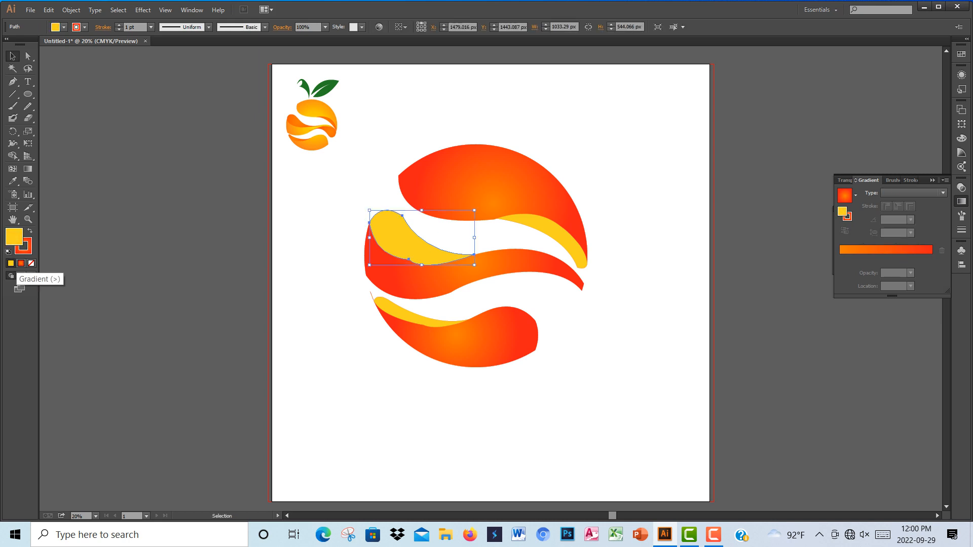
{"action": "left_click", "coordinate": [20, 263]}
{"action": "left_click", "coordinate": [558, 228]}
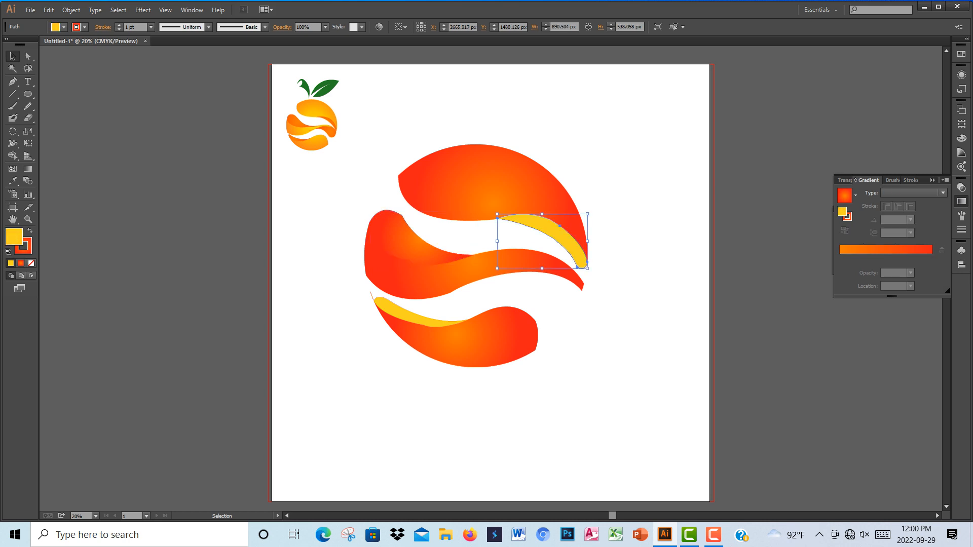
{"action": "left_click", "coordinate": [21, 263]}
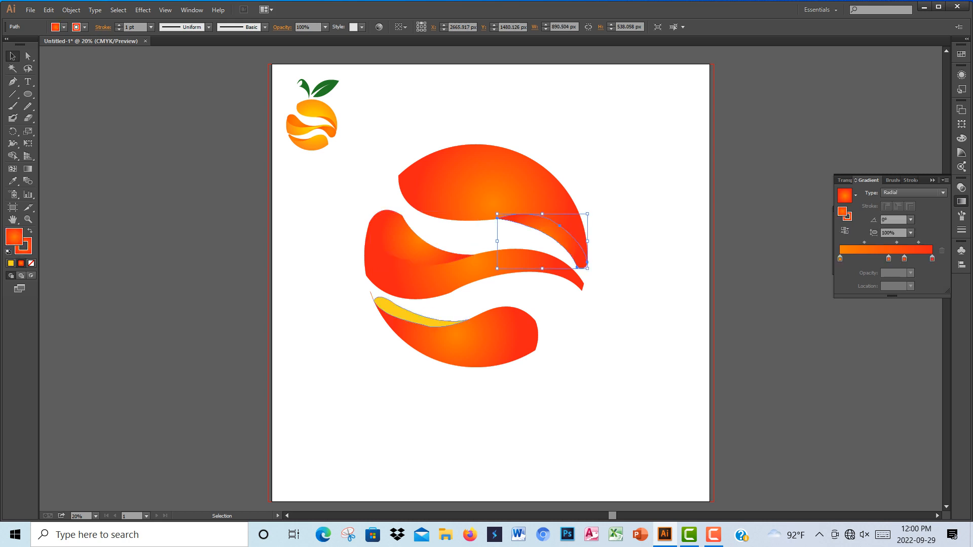
{"action": "left_click", "coordinate": [406, 312]}
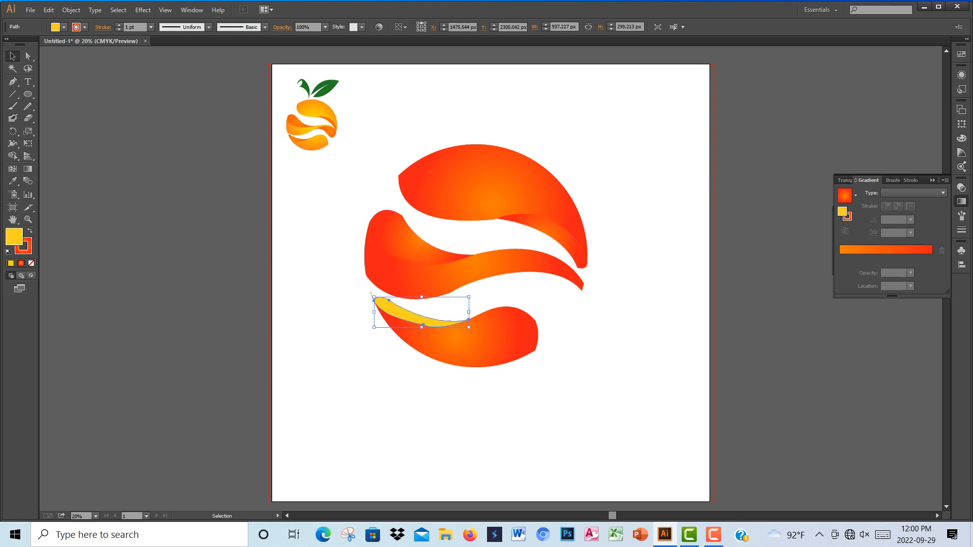
{"action": "left_click", "coordinate": [21, 263]}
{"action": "key", "text": "ctrl+shift+a"}
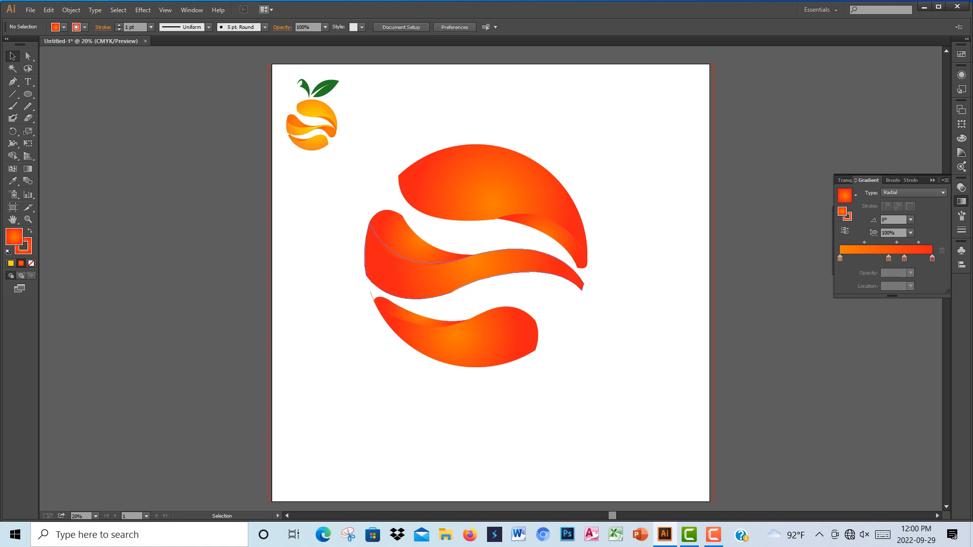
Step: Remove the color stop near the middle of the gradient on the middle segment's cap, using the Gradient tool
{"action": "left_click", "coordinate": [423, 241]}
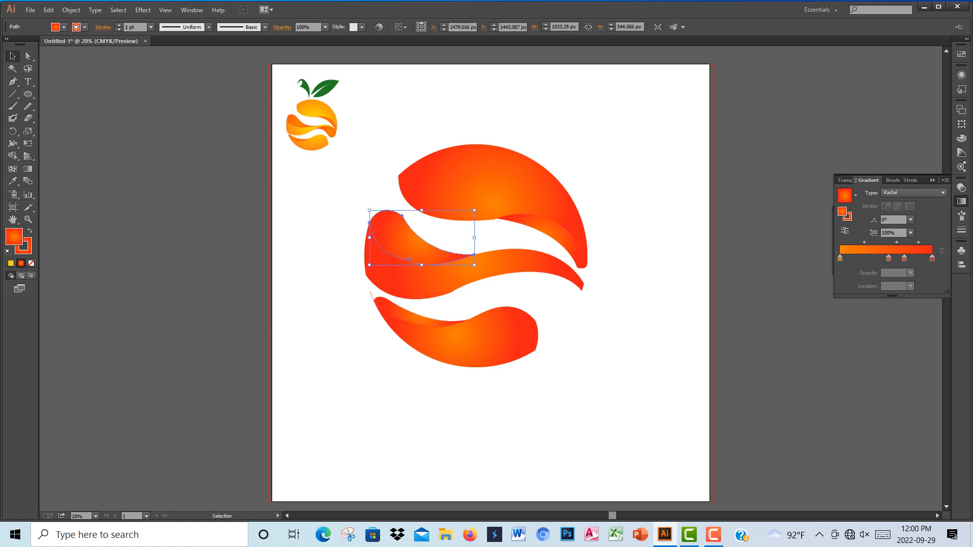
{"action": "left_click", "coordinate": [28, 169]}
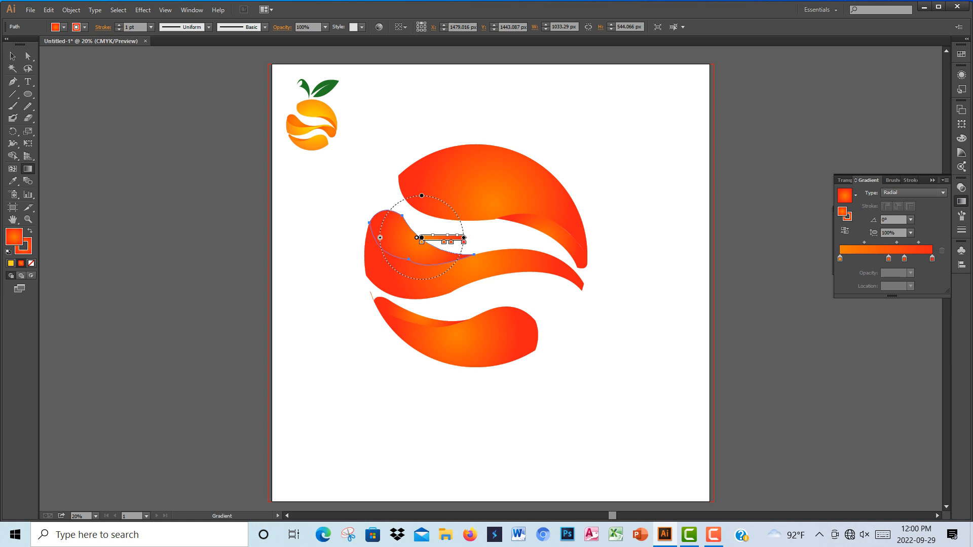
{"action": "left_click_drag", "start_coordinate": [444, 242], "coordinate": [416, 276]}
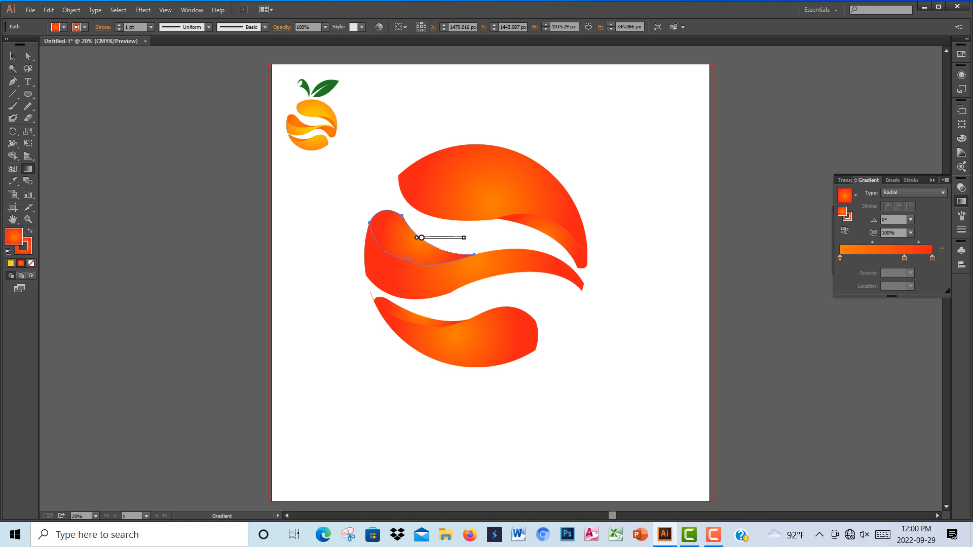
Step: Enlarge the radial gradient on the middle segment's upper cap and move its centre to the cap's left end
{"action": "left_click_drag", "start_coordinate": [464, 237], "coordinate": [583, 237]}
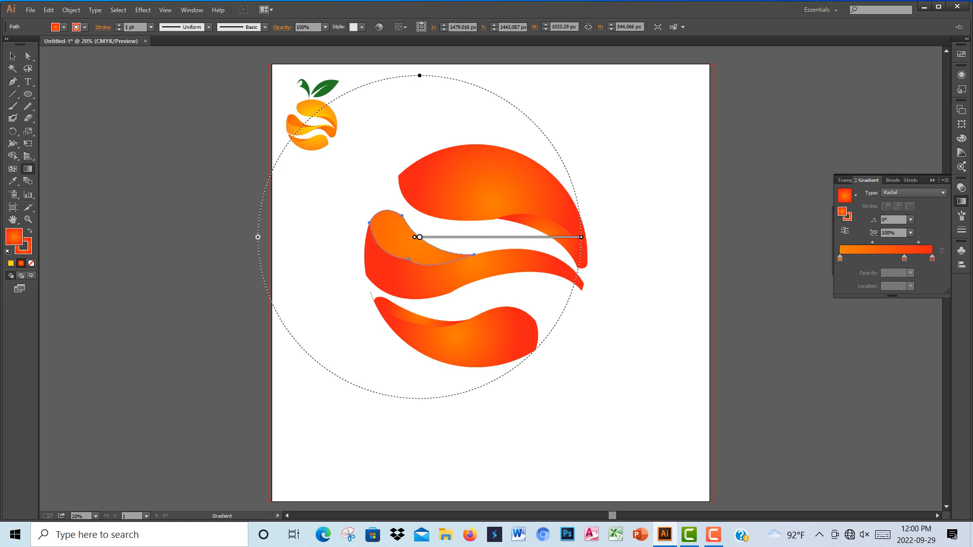
{"action": "left_click_drag", "start_coordinate": [421, 238], "coordinate": [375, 240]}
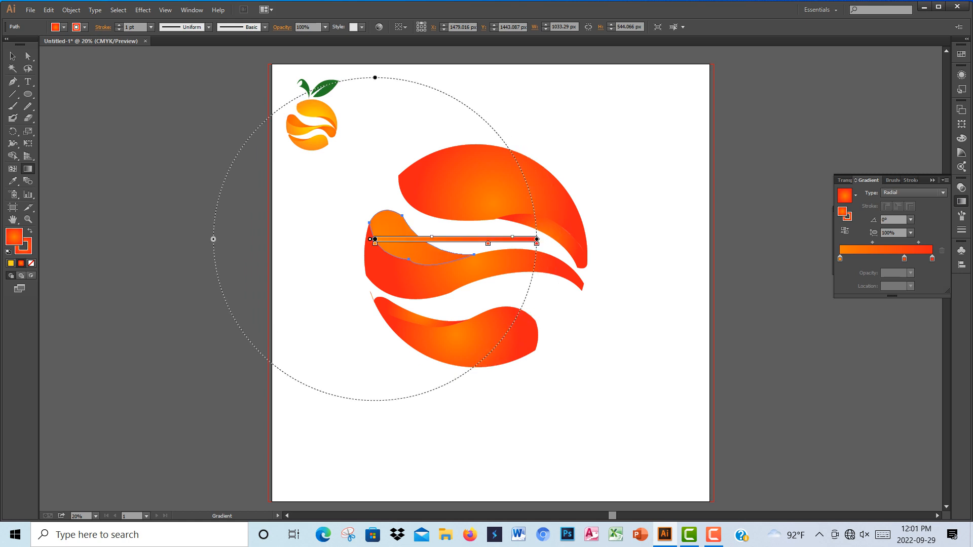
{"action": "left_click", "coordinate": [13, 56]}
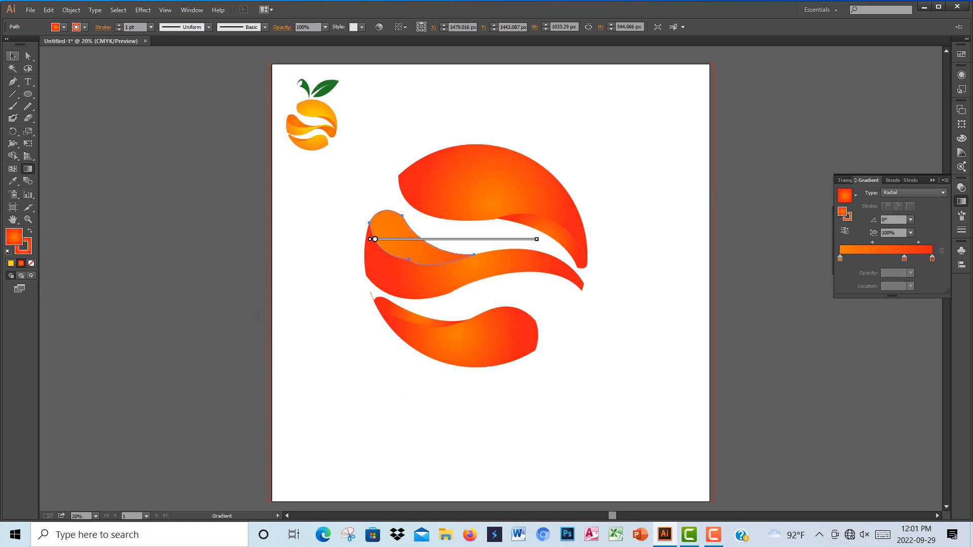
Step: Enlarge the radial gradient on the lowest segment's cap and shift its centre slightly left using the Gradient tool
{"action": "left_click", "coordinate": [426, 322]}
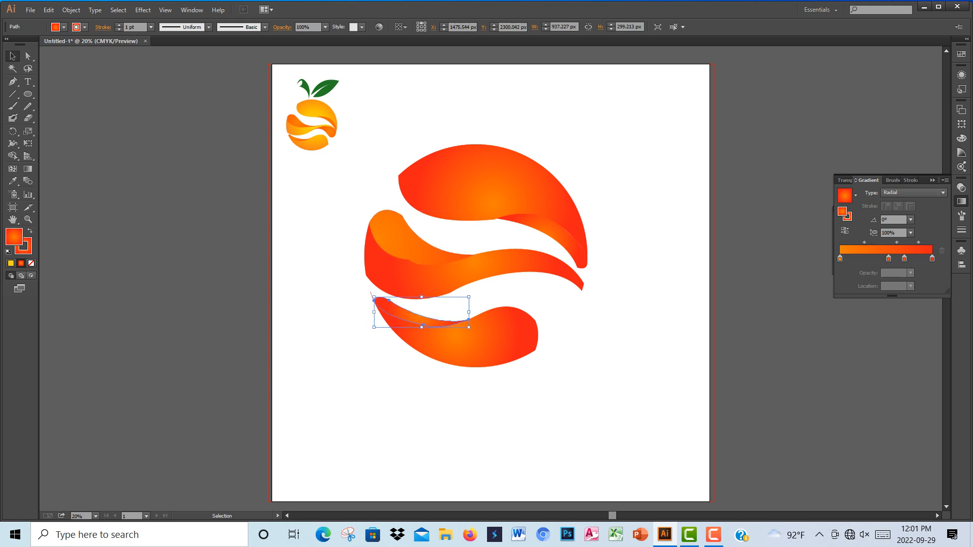
{"action": "key", "text": "g"}
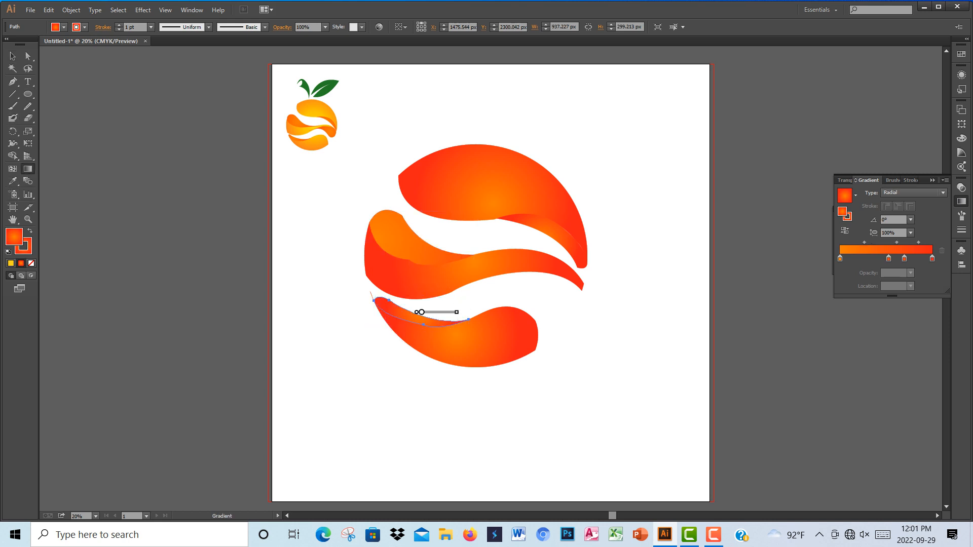
{"action": "left_click_drag", "start_coordinate": [457, 313], "coordinate": [527, 312]}
{"action": "left_click_drag", "start_coordinate": [421, 312], "coordinate": [415, 312]}
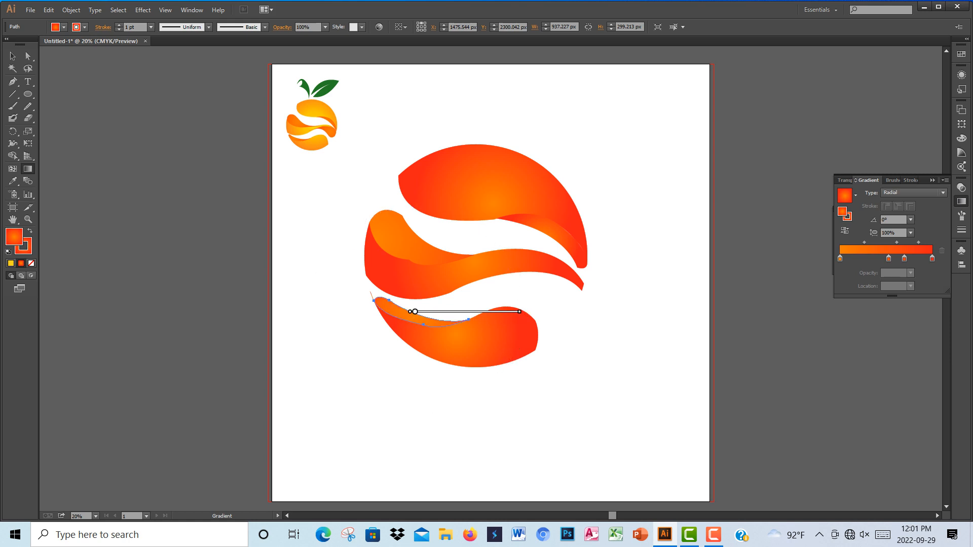
{"action": "left_click", "coordinate": [13, 56]}
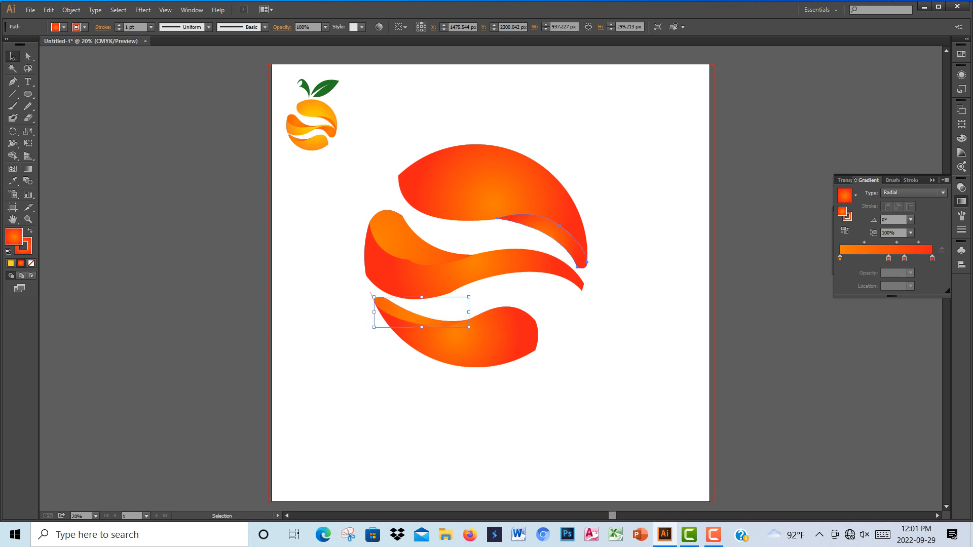
Step: Enlarge the radial gradient on the uppermost segment's tip cap, shift its centre left, and deselect the cap
{"action": "left_click", "coordinate": [557, 233]}
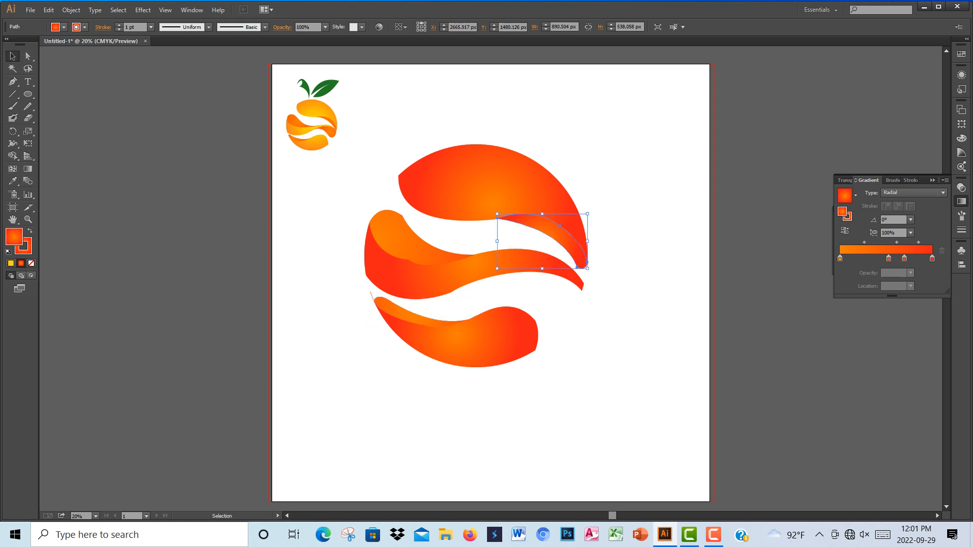
{"action": "left_click", "coordinate": [28, 169]}
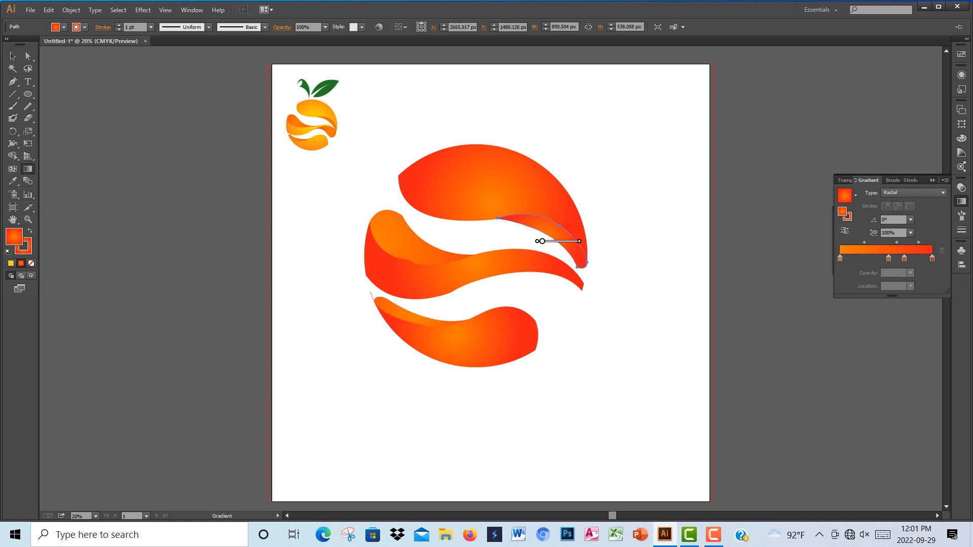
{"action": "left_click_drag", "start_coordinate": [579, 241], "coordinate": [659, 242]}
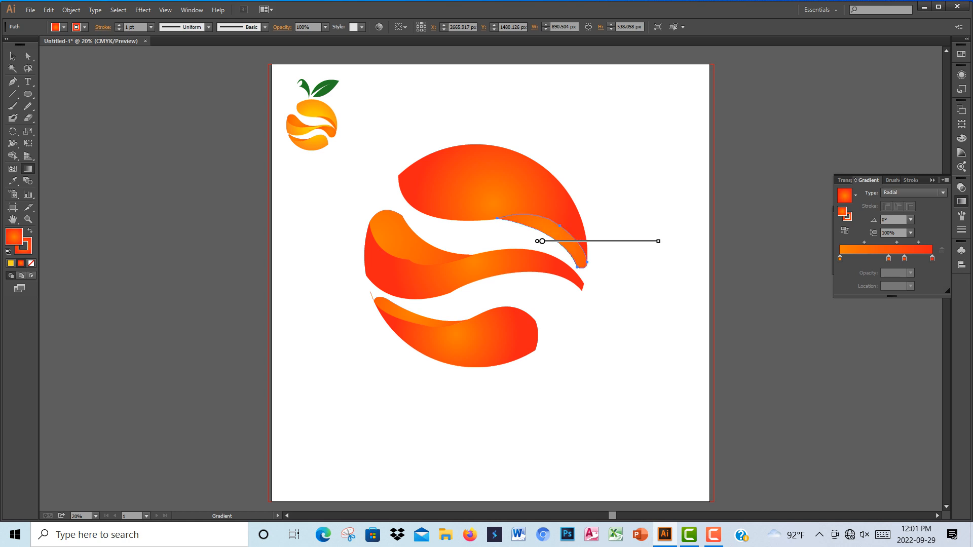
{"action": "mouse_move", "coordinate": [542, 241]}
{"action": "left_mouse_down"}
{"action": "mouse_move", "coordinate": [497, 243]}
{"action": "mouse_move", "coordinate": [511, 244]}
{"action": "left_mouse_up"}
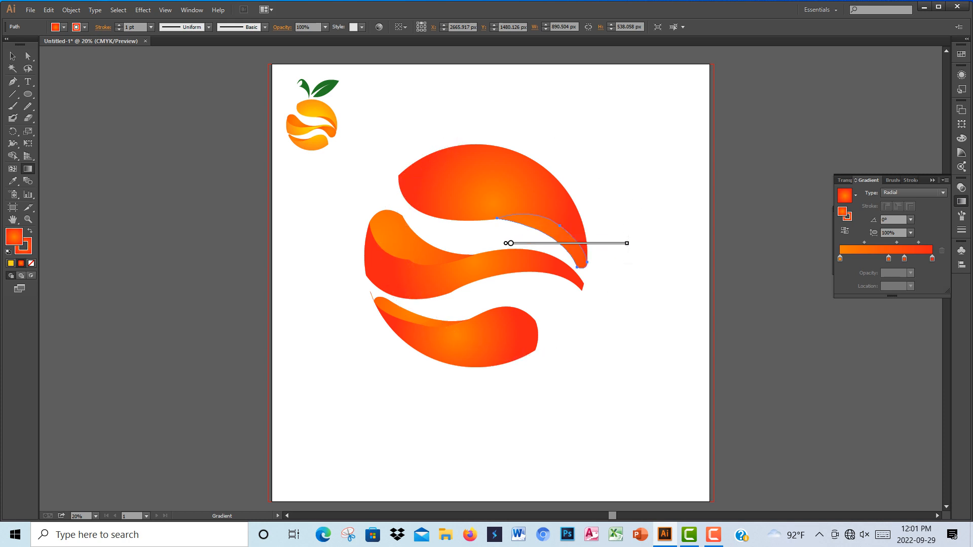
{"action": "key", "text": "v"}
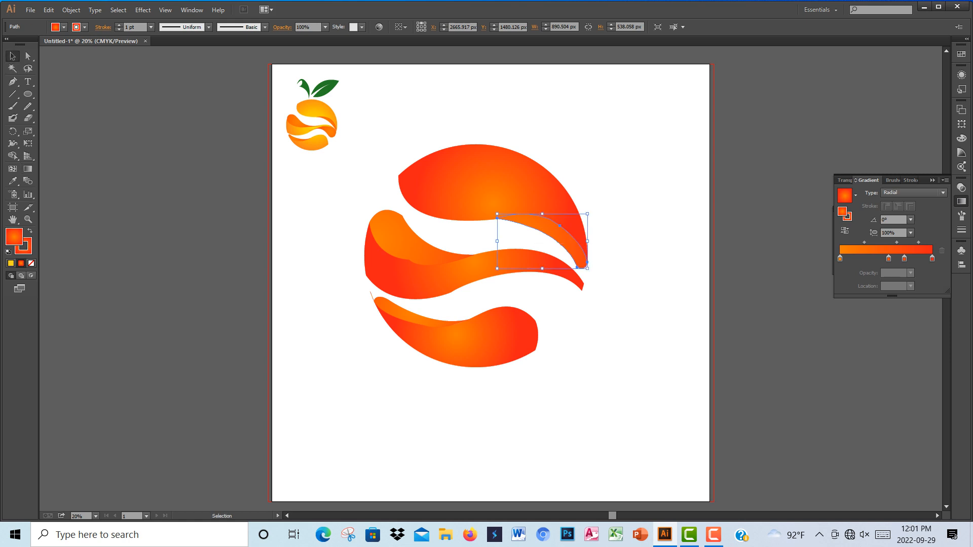
{"action": "key", "text": "ctrl+shift+a"}
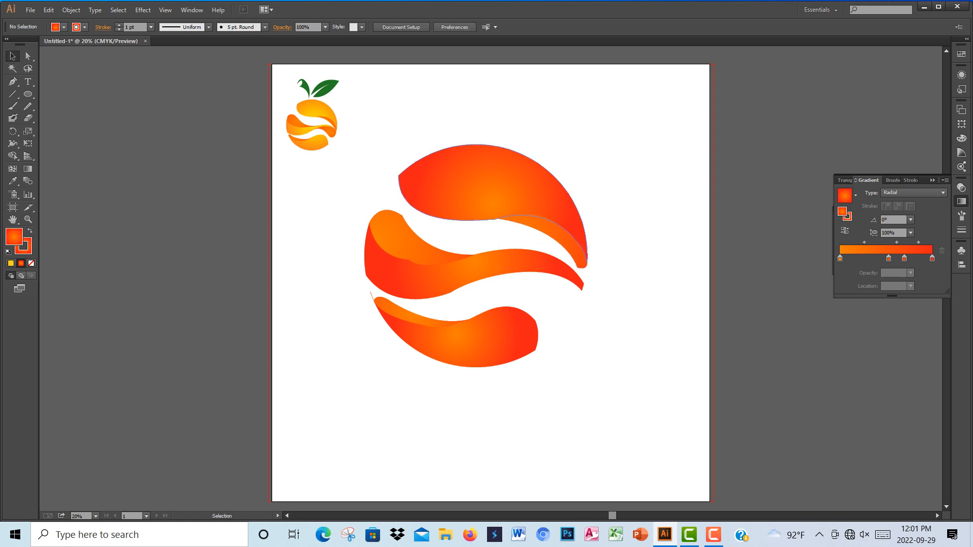
Step: Redraw the grouped segments' radial gradient from the fruit's centre to the artboard's right edge at -1.8°, and deselect them
{"action": "left_click", "coordinate": [493, 187]}
{"action": "key", "text": "g"}
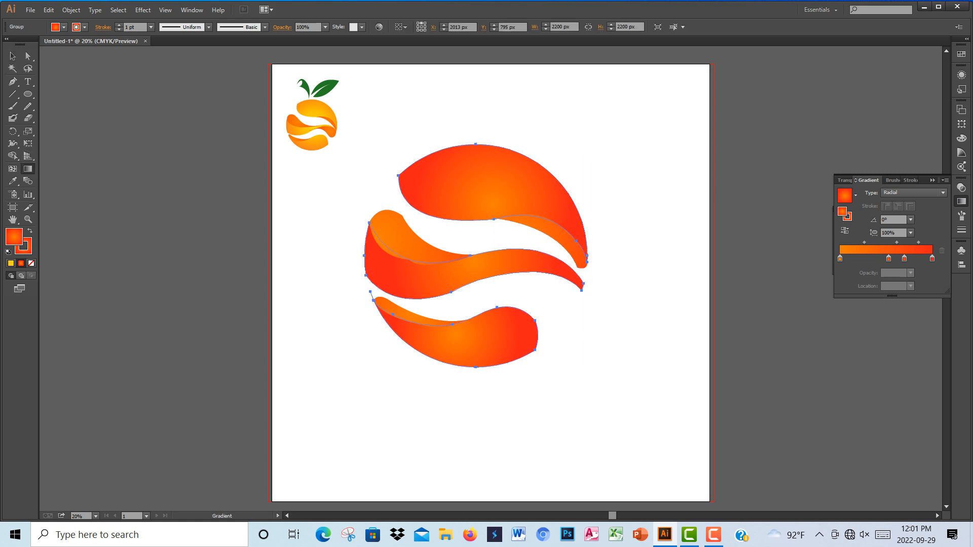
{"action": "left_click_drag", "start_coordinate": [492, 245], "coordinate": [834, 254]}
{"action": "left_click_drag", "start_coordinate": [477, 94], "coordinate": [489, 268]}
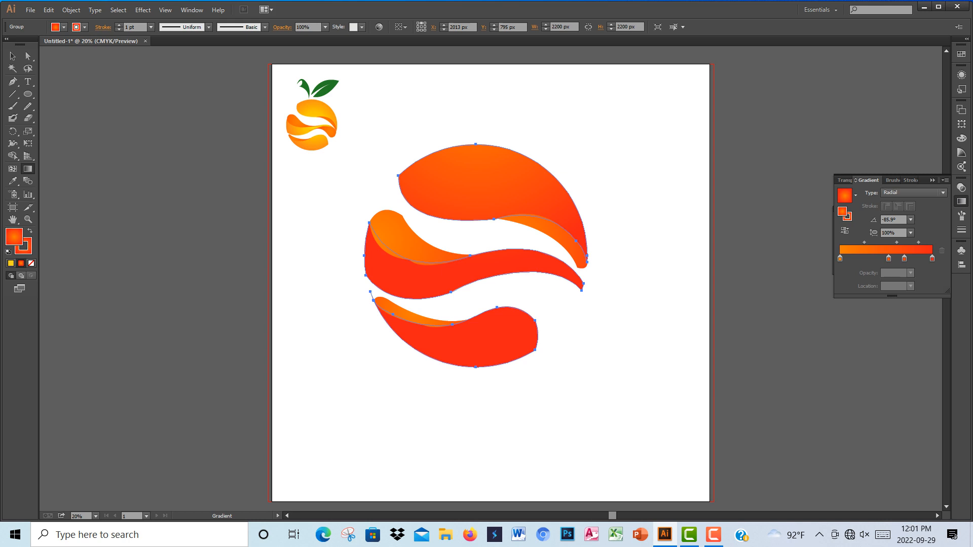
{"action": "key", "text": "ctrl+z"}
{"action": "left_click_drag", "start_coordinate": [478, 243], "coordinate": [708, 251]}
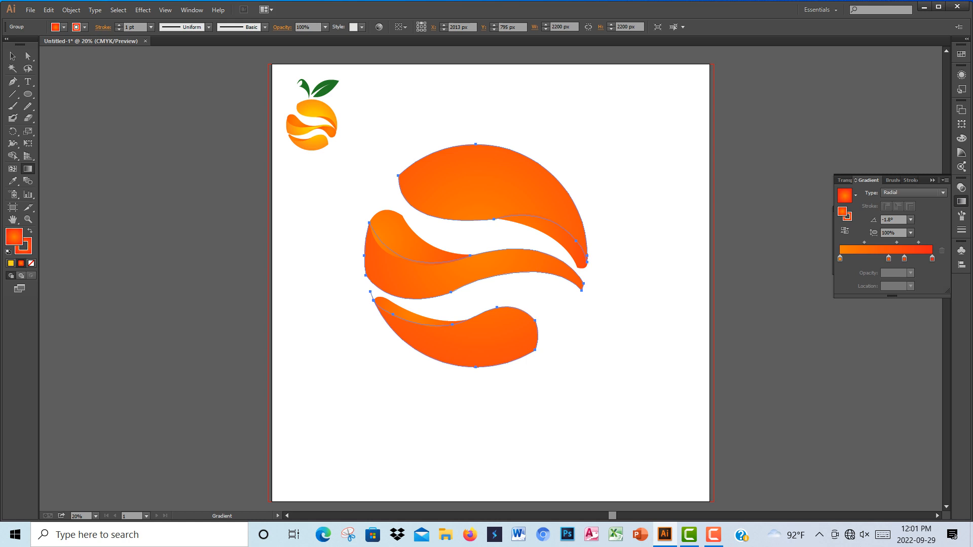
{"action": "key", "text": "v"}
{"action": "key", "text": "ctrl+shift+a"}
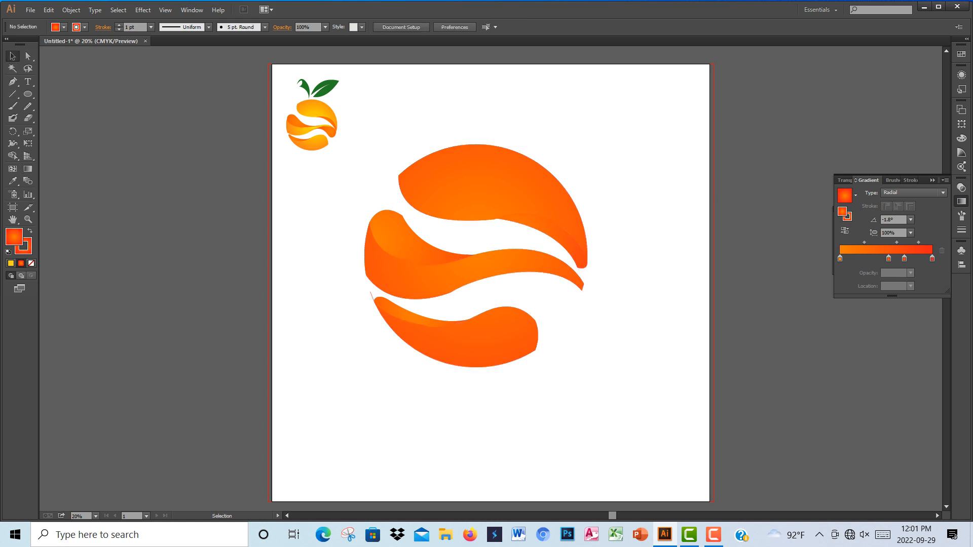
Step: Draw a closed curved cap with the Pen tool under the middle segment's right end, following its lower edge
{"action": "key", "text": "p"}
{"action": "left_click", "coordinate": [524, 272]}
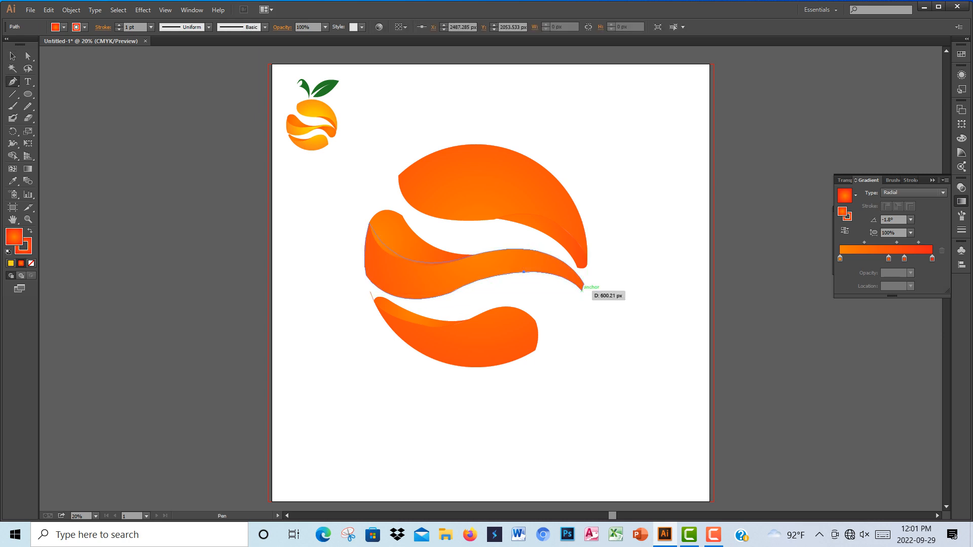
{"action": "left_click_drag", "start_coordinate": [582, 290], "coordinate": [593, 312]}
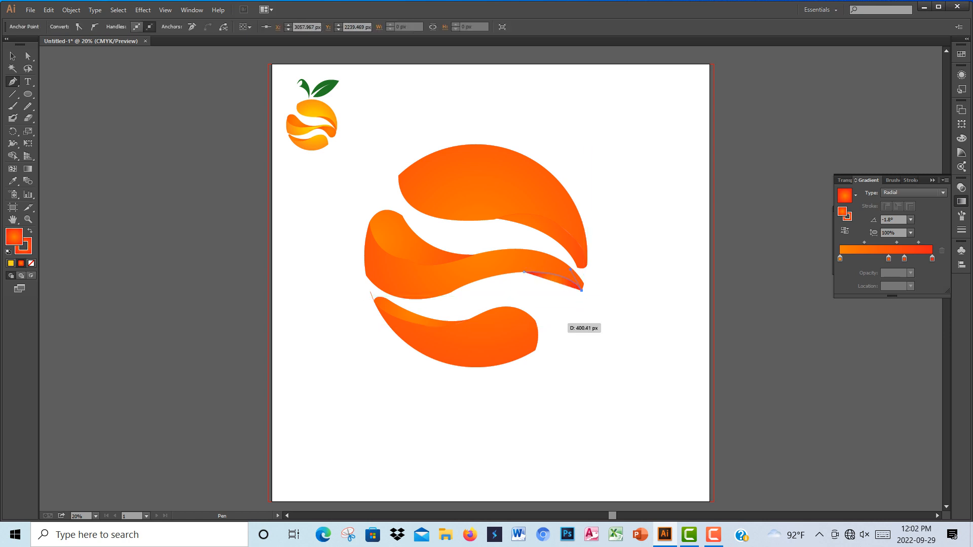
{"action": "left_click_drag", "start_coordinate": [556, 324], "coordinate": [578, 328]}
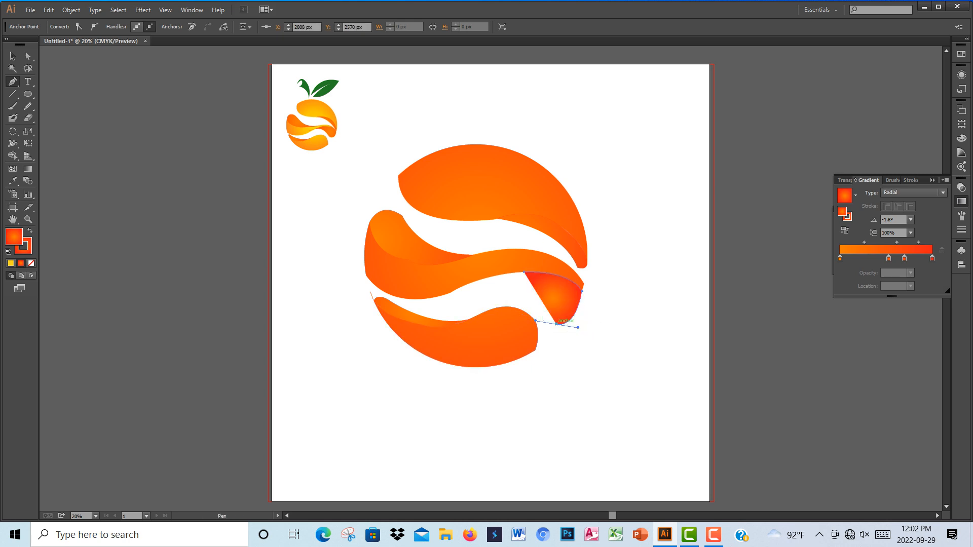
{"action": "left_click", "coordinate": [557, 324]}
{"action": "left_click_drag", "start_coordinate": [454, 290], "coordinate": [375, 308]}
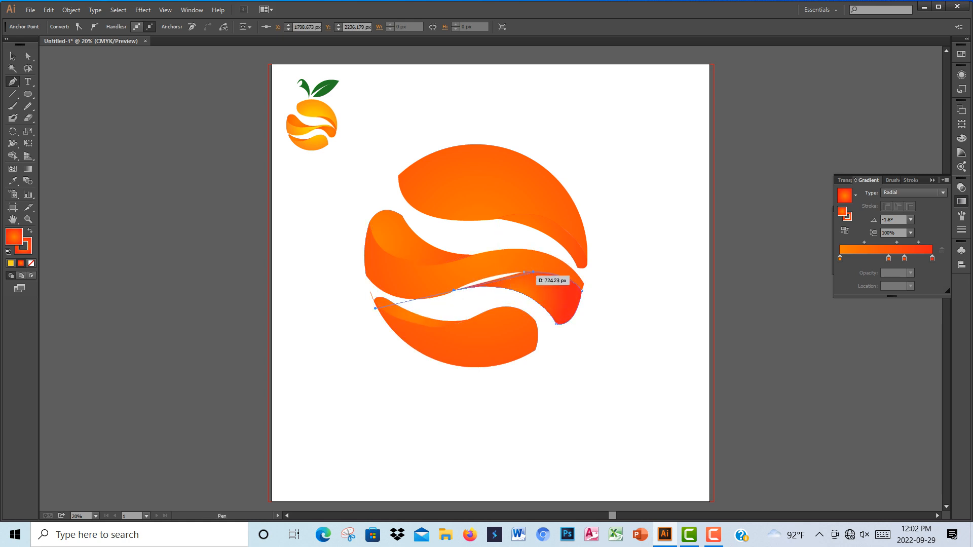
{"action": "left_click", "coordinate": [524, 272]}
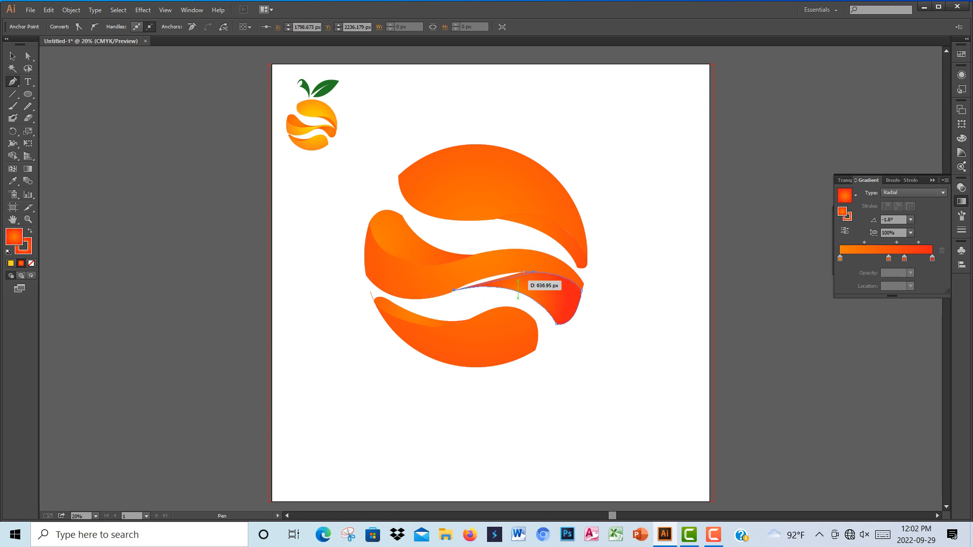
{"action": "left_click_drag", "start_coordinate": [524, 272], "coordinate": [553, 281]}
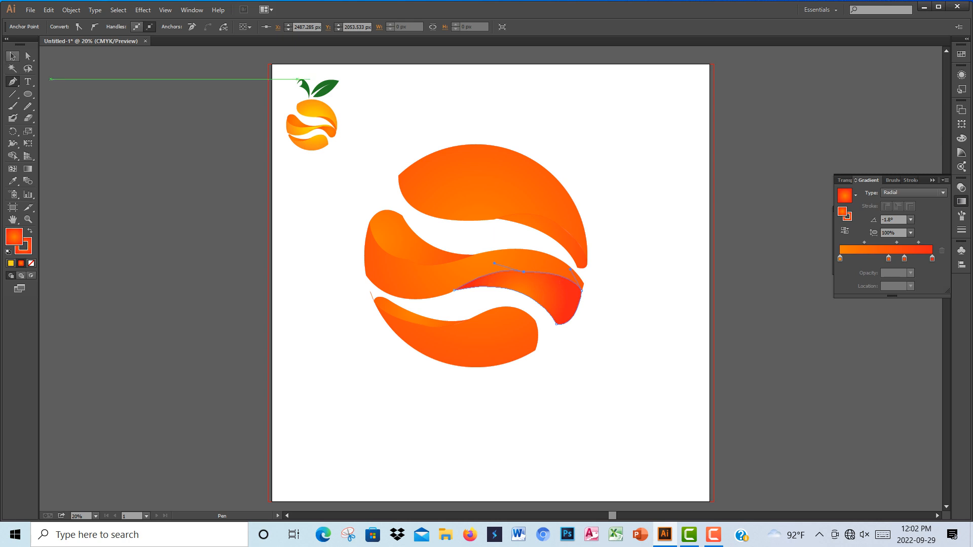
Step: Select the new cap under the middle segment and smooth its upper edge with the Smooth tool
{"action": "left_click", "coordinate": [12, 56]}
{"action": "left_click", "coordinate": [349, 187]}
{"action": "left_click", "coordinate": [529, 280]}
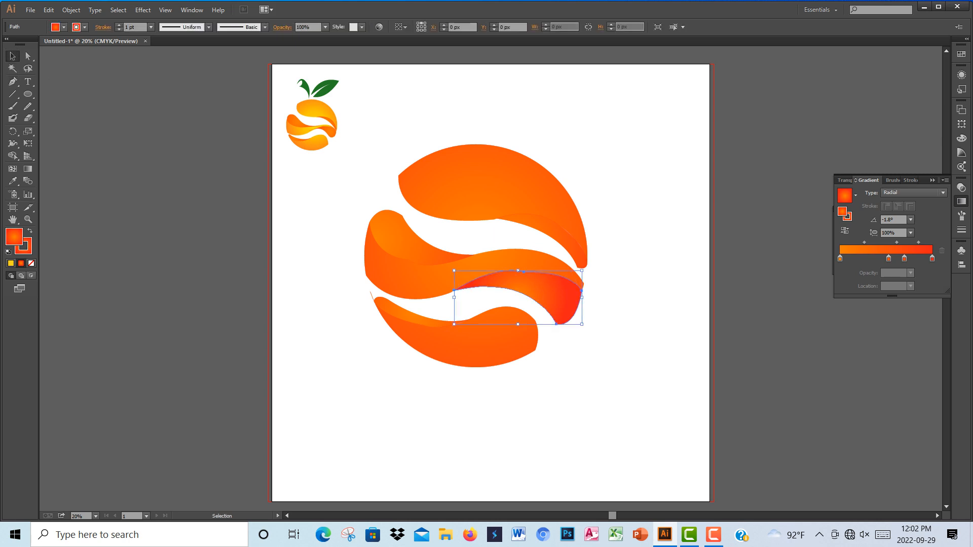
{"action": "left_click", "coordinate": [28, 106]}
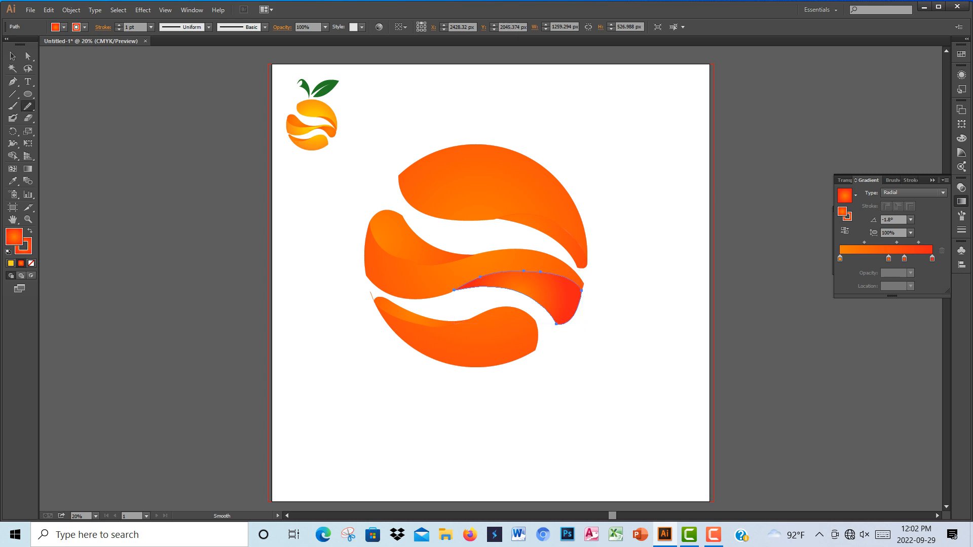
{"action": "key", "text": "v"}
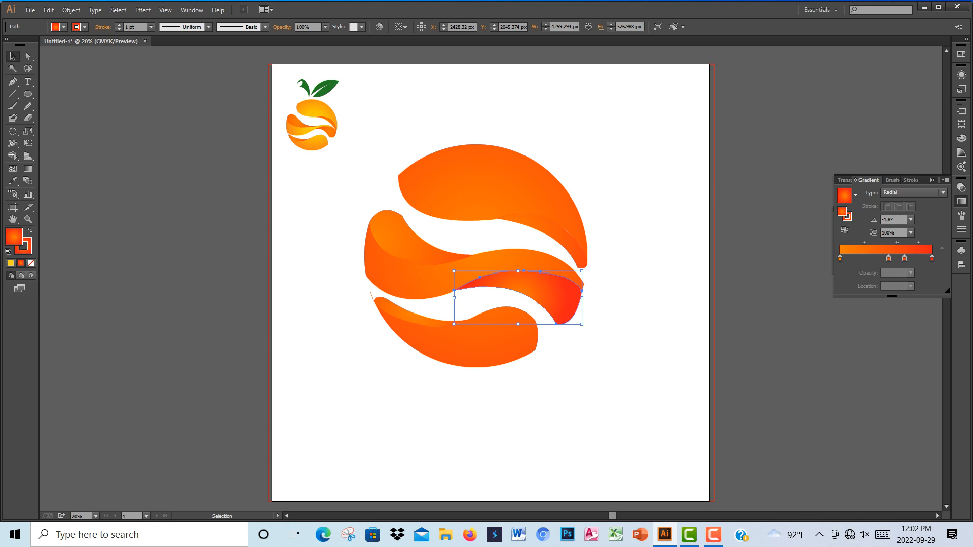
Step: Enlarge the radial gradient on the new lower-right cap to blend with the middle segment, and deselect it
{"action": "key", "text": "g"}
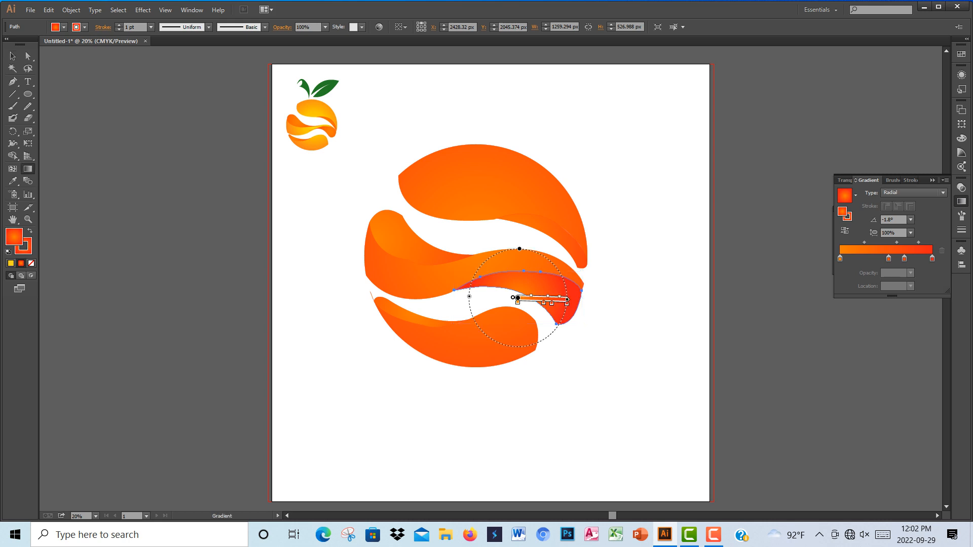
{"action": "left_click_drag", "start_coordinate": [567, 299], "coordinate": [628, 301]}
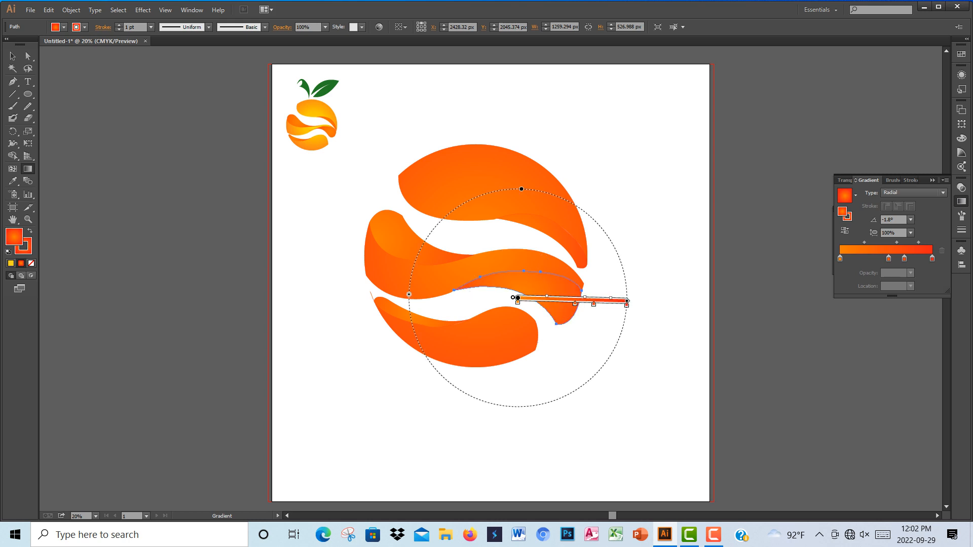
{"action": "key", "text": "v"}
{"action": "key", "text": "ctrl+shift+a"}
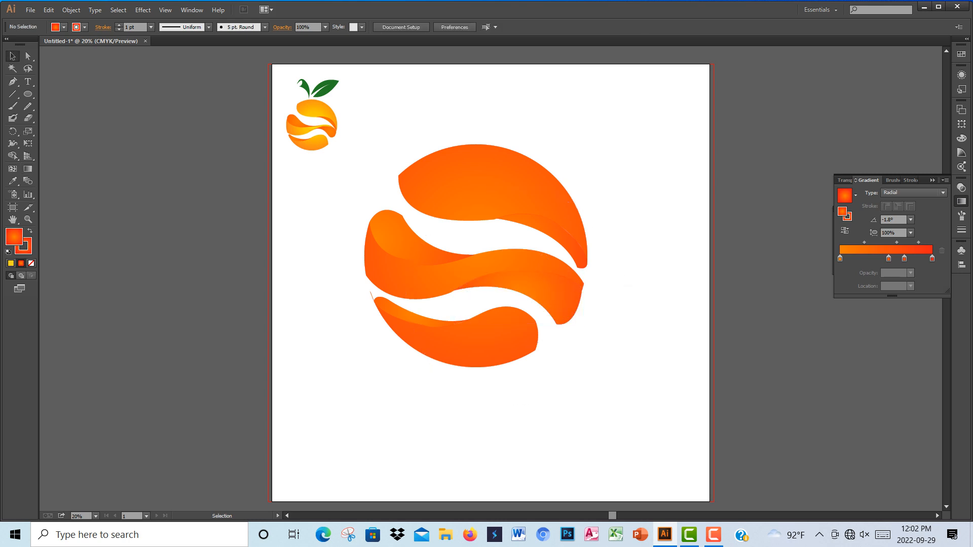
Step: Shift the lower-right cap's gradient centre slightly left and reshape the gradient to a 66.5% aspect ratio at -178.5°
{"action": "left_click", "coordinate": [545, 291]}
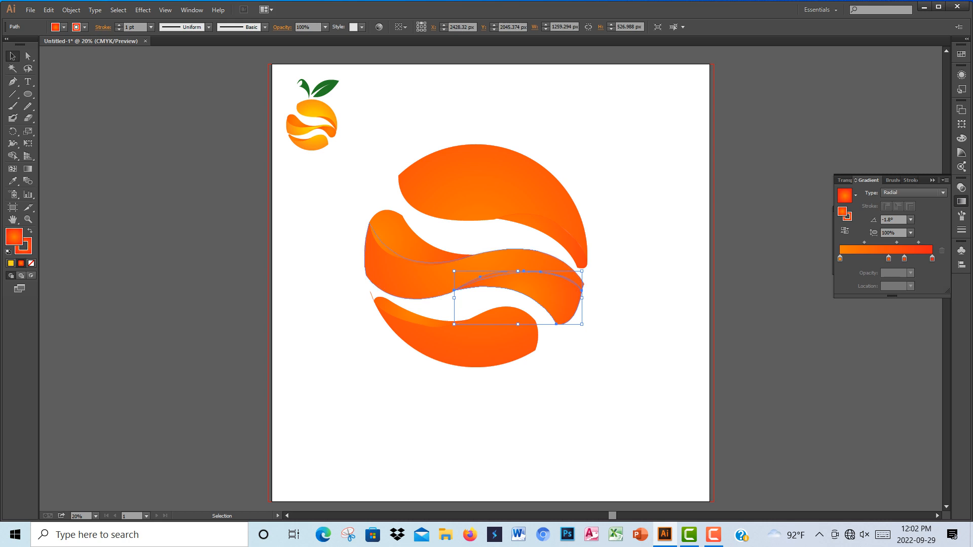
{"action": "left_click", "coordinate": [525, 261]}
{"action": "left_click", "coordinate": [608, 311]}
{"action": "left_click", "coordinate": [550, 297]}
{"action": "key", "text": "g"}
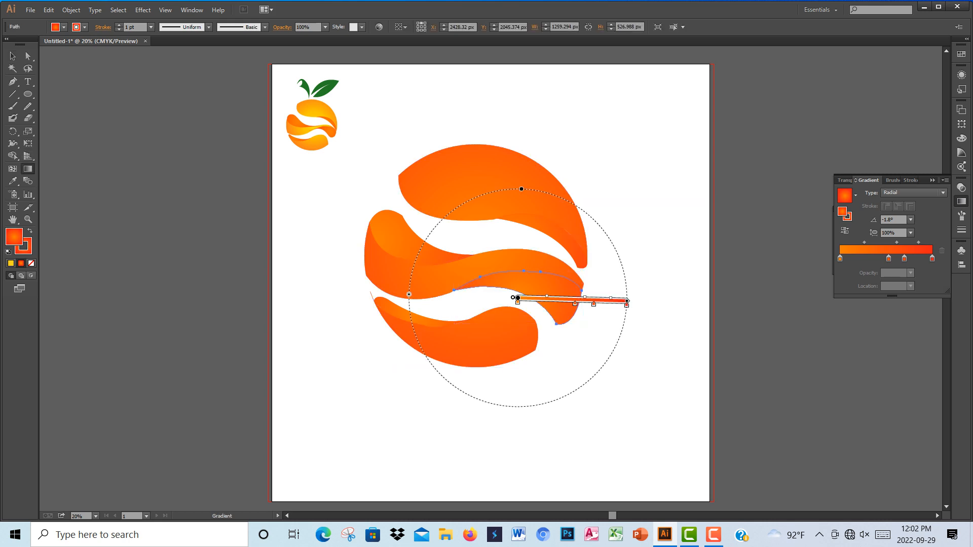
{"action": "mouse_move", "coordinate": [512, 298]}
{"action": "left_mouse_down"}
{"action": "mouse_move", "coordinate": [492, 293]}
{"action": "mouse_move", "coordinate": [503, 298]}
{"action": "left_mouse_up"}
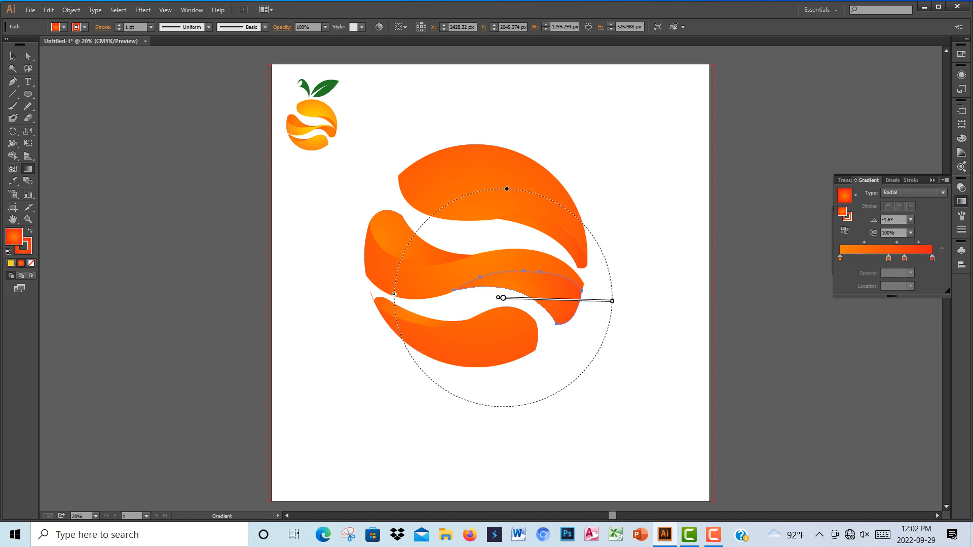
{"action": "mouse_move", "coordinate": [613, 301]}
{"action": "left_mouse_down"}
{"action": "mouse_move", "coordinate": [680, 302]}
{"action": "mouse_move", "coordinate": [616, 302]}
{"action": "left_mouse_up"}
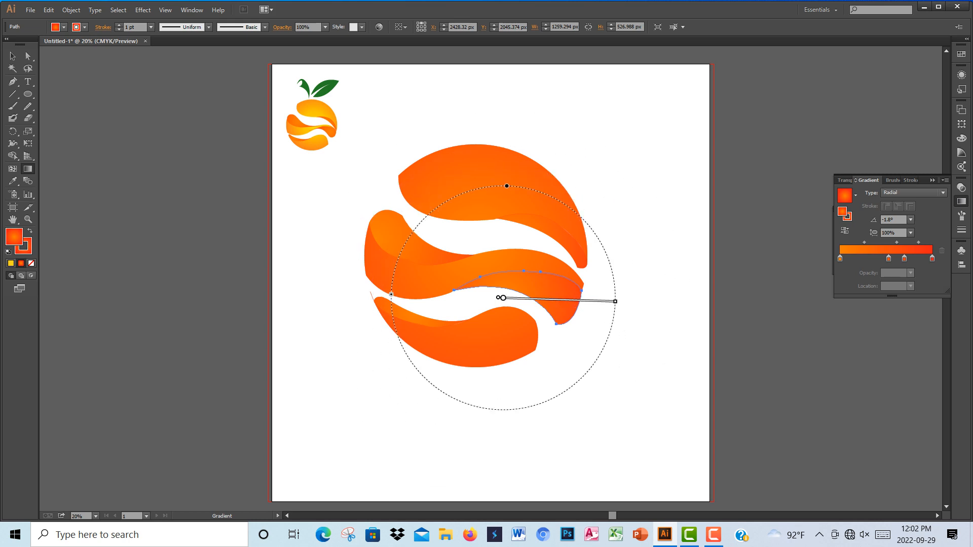
{"action": "left_click_drag", "start_coordinate": [506, 186], "coordinate": [506, 226]}
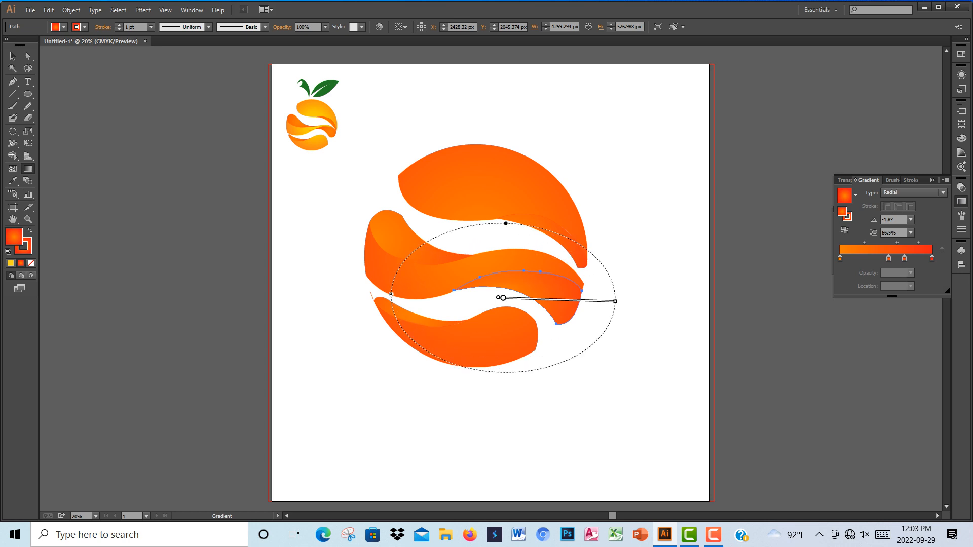
{"action": "left_click_drag", "start_coordinate": [615, 301], "coordinate": [391, 300]}
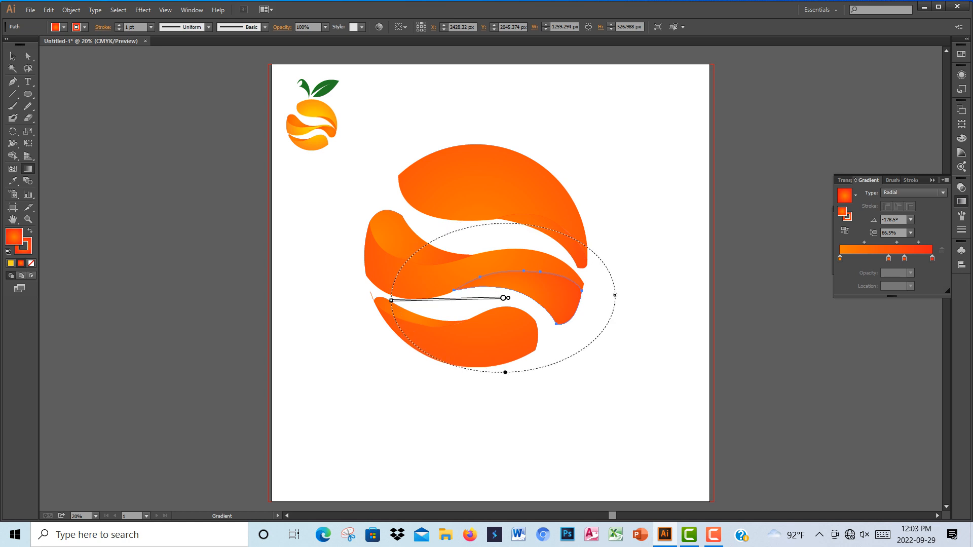
Step: Shift the gradient centre of the cap under the middle segment right to its outer tip, and deselect the cap
{"action": "left_click_drag", "start_coordinate": [503, 298], "coordinate": [555, 298]}
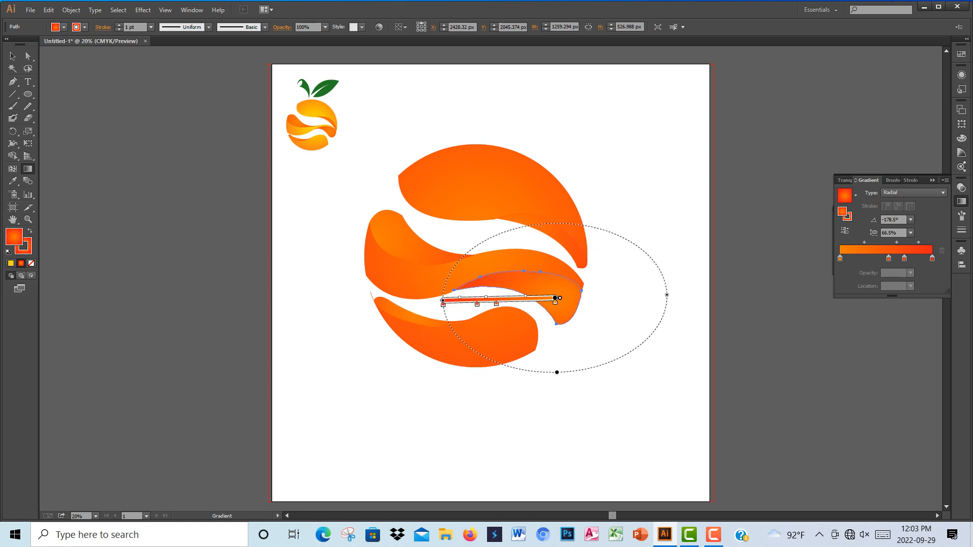
{"action": "left_click_drag", "start_coordinate": [556, 298], "coordinate": [584, 298]}
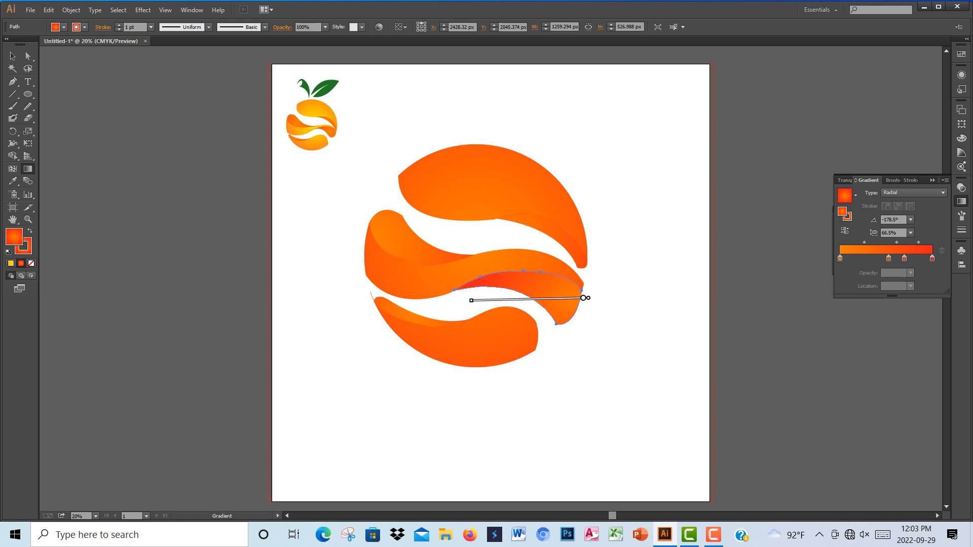
{"action": "left_click", "coordinate": [28, 56]}
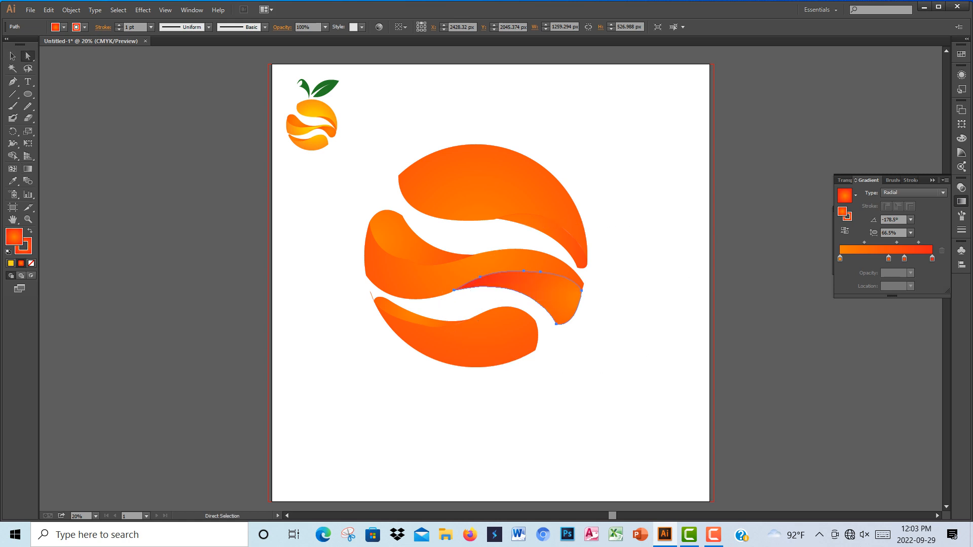
{"action": "left_click", "coordinate": [735, 126]}
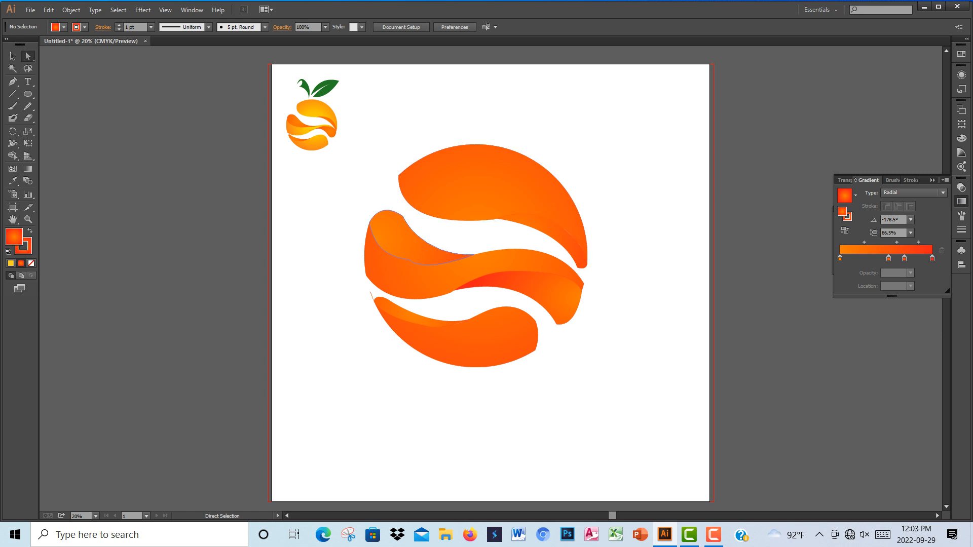
Step: Shift the radial gradient of the middle segment's upper-left cap left beyond the shape to redden its inner end, and deselect it
{"action": "left_click", "coordinate": [435, 248]}
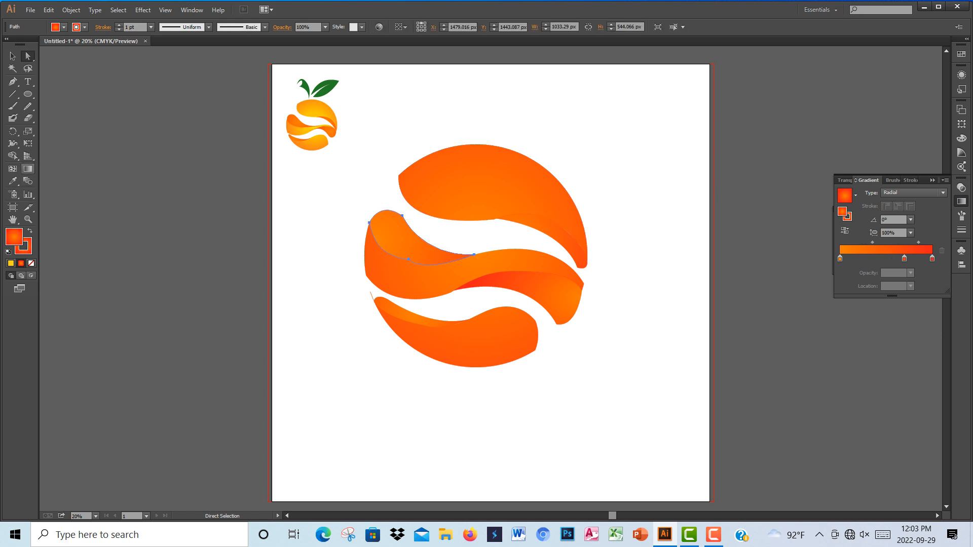
{"action": "left_click", "coordinate": [28, 169]}
{"action": "left_click_drag", "start_coordinate": [375, 239], "coordinate": [346, 242]}
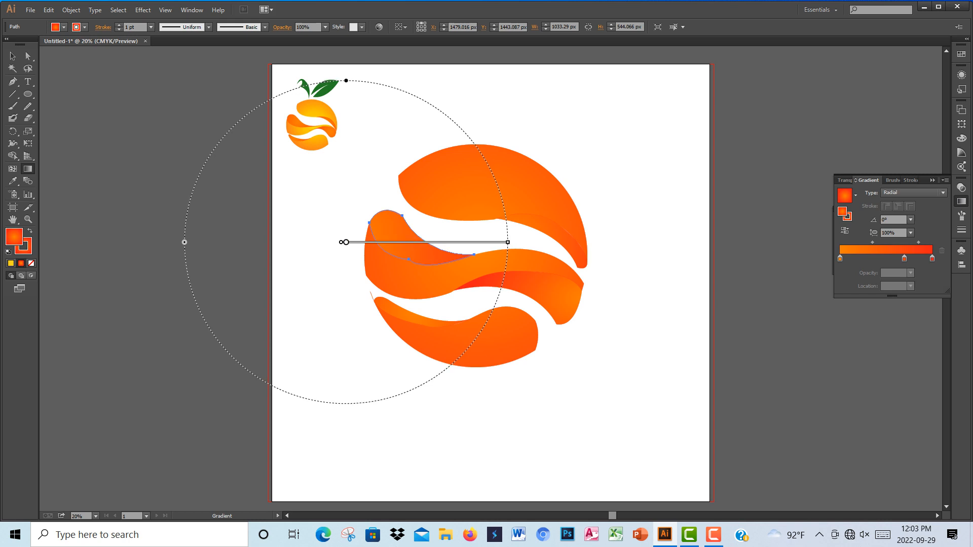
{"action": "left_click_drag", "start_coordinate": [273, 233], "coordinate": [506, 260]}
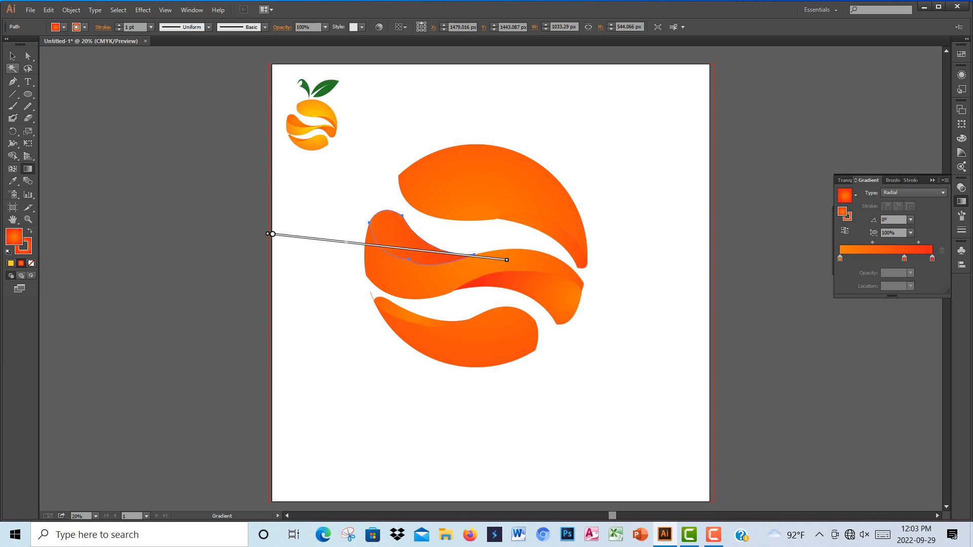
{"action": "left_click", "coordinate": [13, 56]}
{"action": "key", "text": "ctrl+shift+a"}
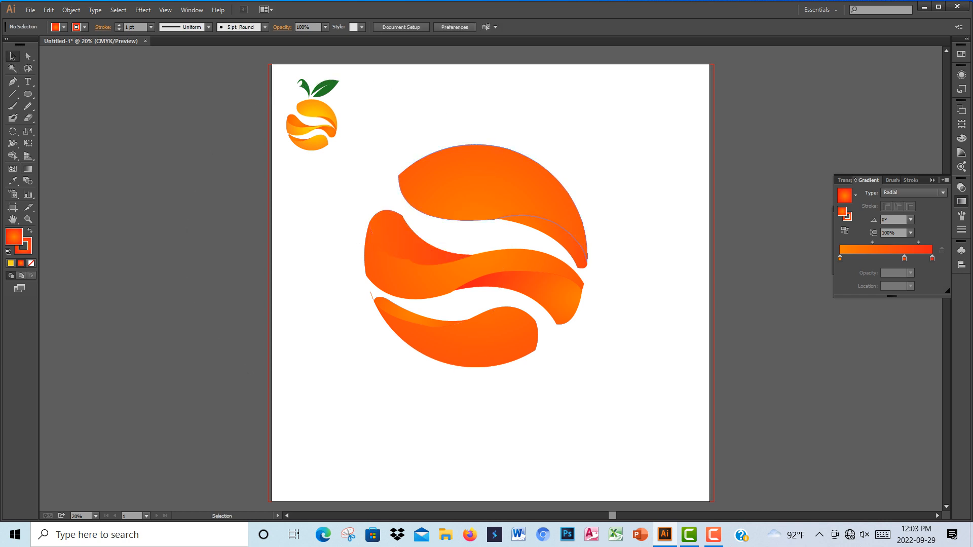
Step: Redraw the radial gradient on the top segment's lower-right cap at 179.1°, centre it on the cap's tip, and deselect
{"action": "left_click", "coordinate": [532, 226]}
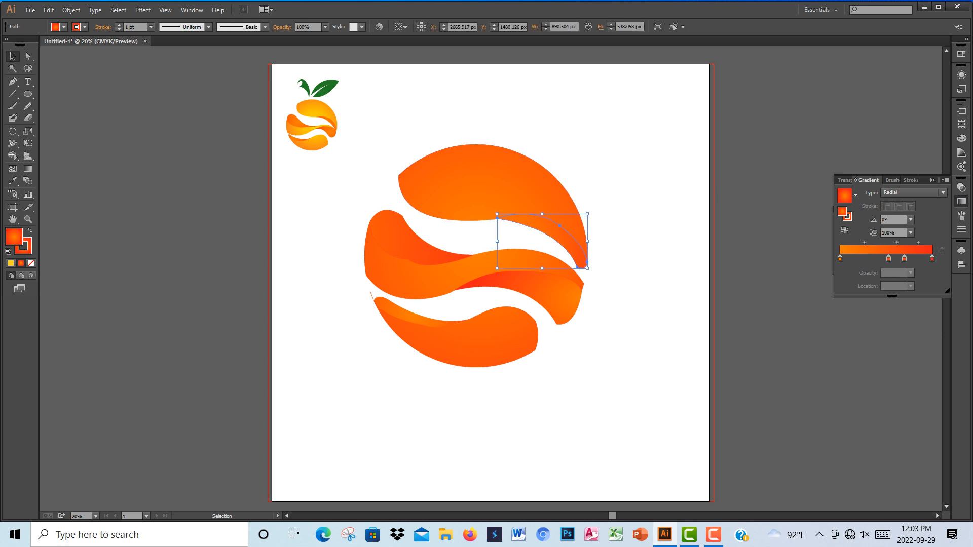
{"action": "left_click", "coordinate": [27, 169]}
{"action": "mouse_move", "coordinate": [507, 244]}
{"action": "left_mouse_down"}
{"action": "mouse_move", "coordinate": [629, 243]}
{"action": "mouse_move", "coordinate": [569, 137]}
{"action": "mouse_move", "coordinate": [394, 257]}
{"action": "mouse_move", "coordinate": [393, 221]}
{"action": "mouse_move", "coordinate": [395, 254]}
{"action": "mouse_move", "coordinate": [394, 241]}
{"action": "left_mouse_up"}
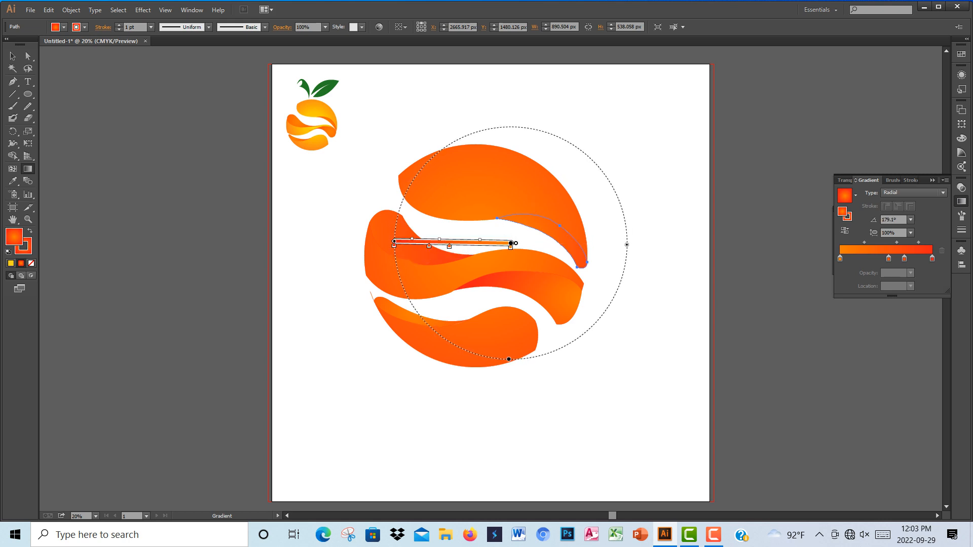
{"action": "mouse_move", "coordinate": [510, 243]}
{"action": "left_mouse_down"}
{"action": "mouse_move", "coordinate": [543, 239]}
{"action": "mouse_move", "coordinate": [579, 257]}
{"action": "left_mouse_up"}
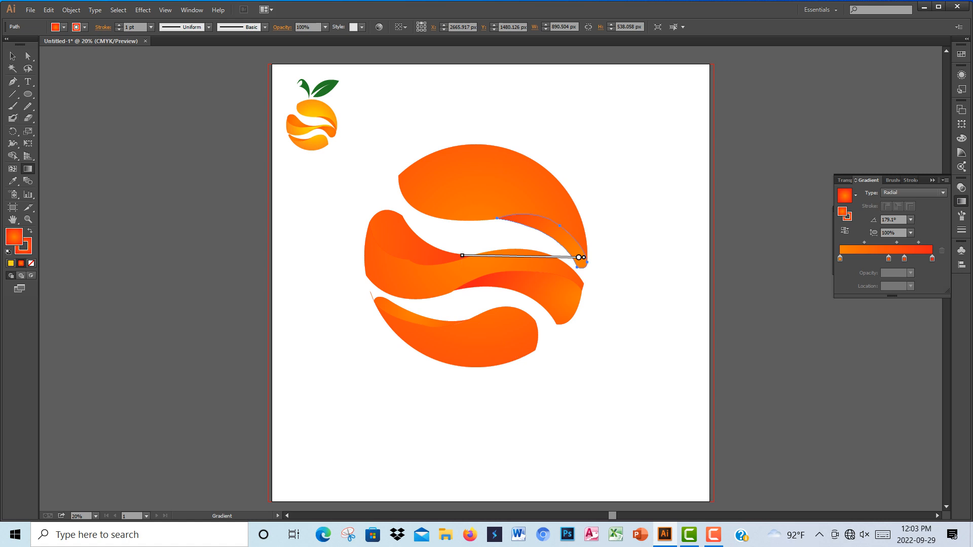
{"action": "left_click", "coordinate": [12, 56]}
{"action": "left_click", "coordinate": [167, 137]}
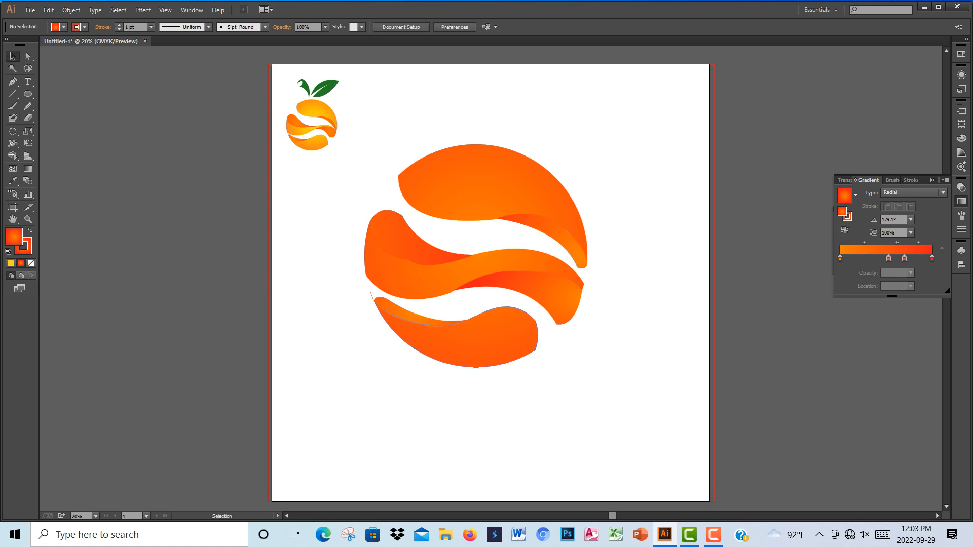
Step: Shift the radial gradient centre of the bottom segment's upper-left cap left towards its tip, and deselect the cap
{"action": "left_click", "coordinate": [417, 320]}
{"action": "left_click", "coordinate": [334, 350]}
{"action": "left_click", "coordinate": [417, 319]}
{"action": "left_click", "coordinate": [28, 169]}
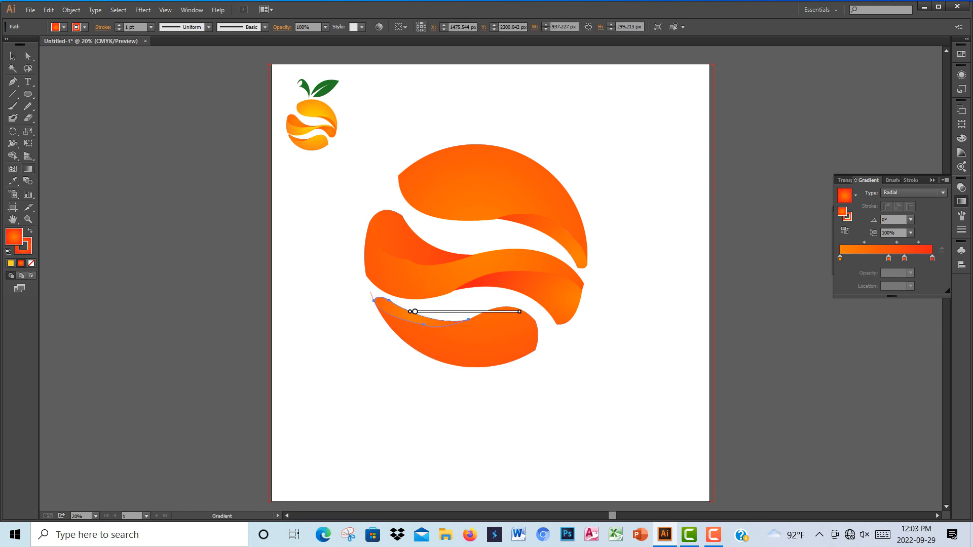
{"action": "left_click_drag", "start_coordinate": [414, 311], "coordinate": [388, 311]}
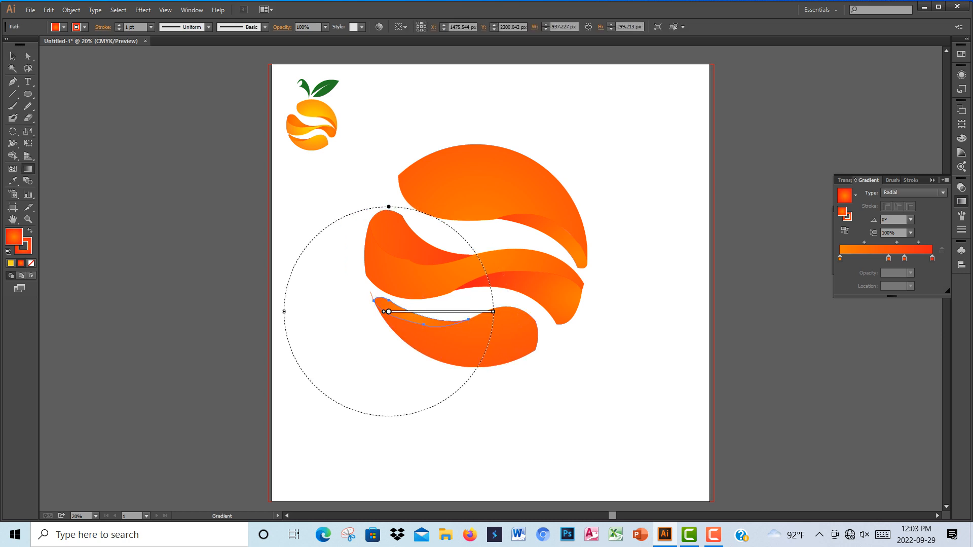
{"action": "key", "text": "v"}
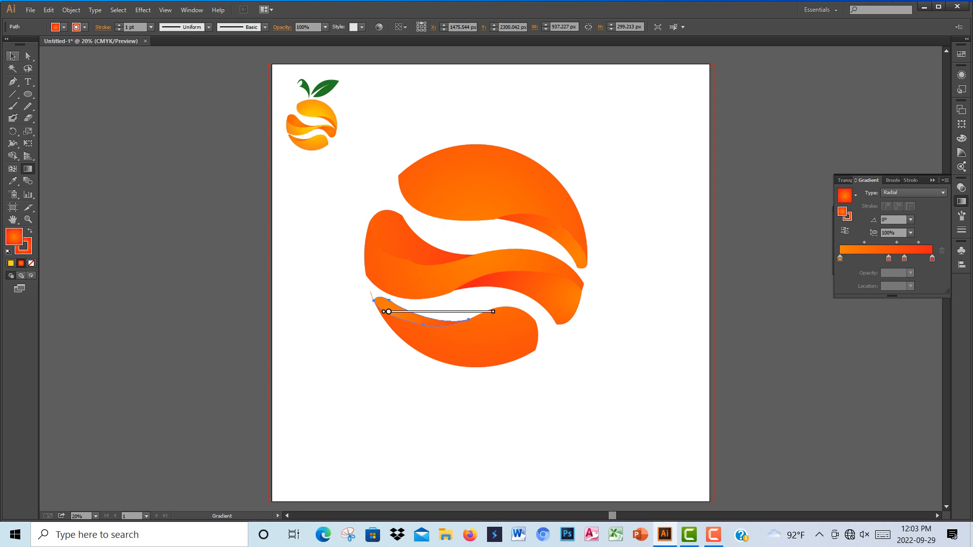
{"action": "key", "text": "ctrl+shift+a"}
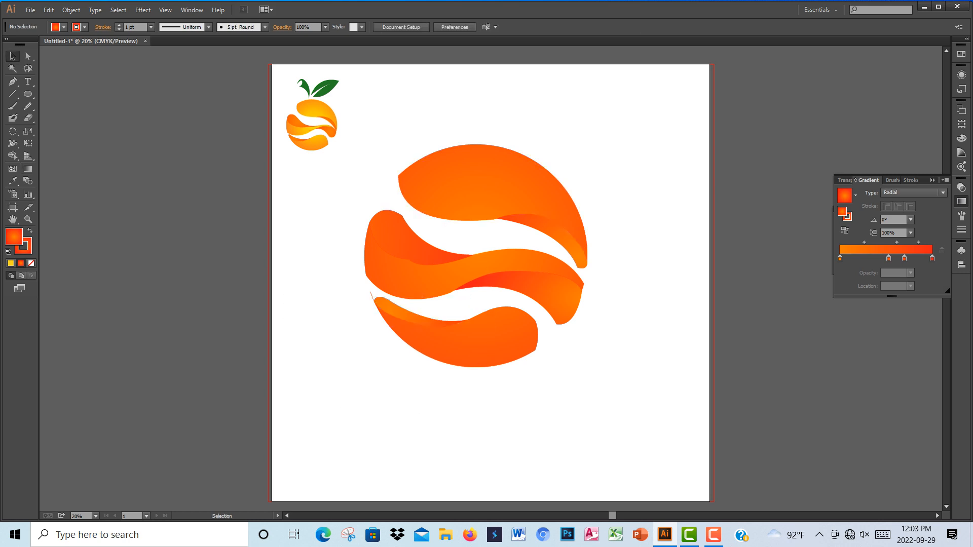
Step: Select all the orange fruit segments and move them together lower and slightly right on the artboard
{"action": "left_click_drag", "start_coordinate": [371, 149], "coordinate": [637, 428]}
{"action": "left_click_drag", "start_coordinate": [507, 165], "coordinate": [541, 257]}
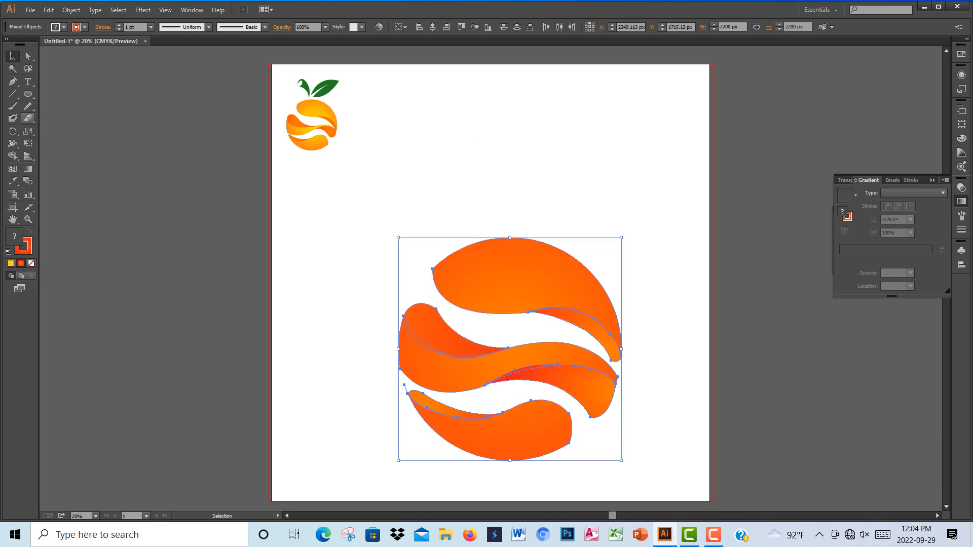
Step: Draw a closed, curled stem shape with a hooked, two-pointed upper end above the fruit using the Pen tool
{"action": "left_click", "coordinate": [12, 81]}
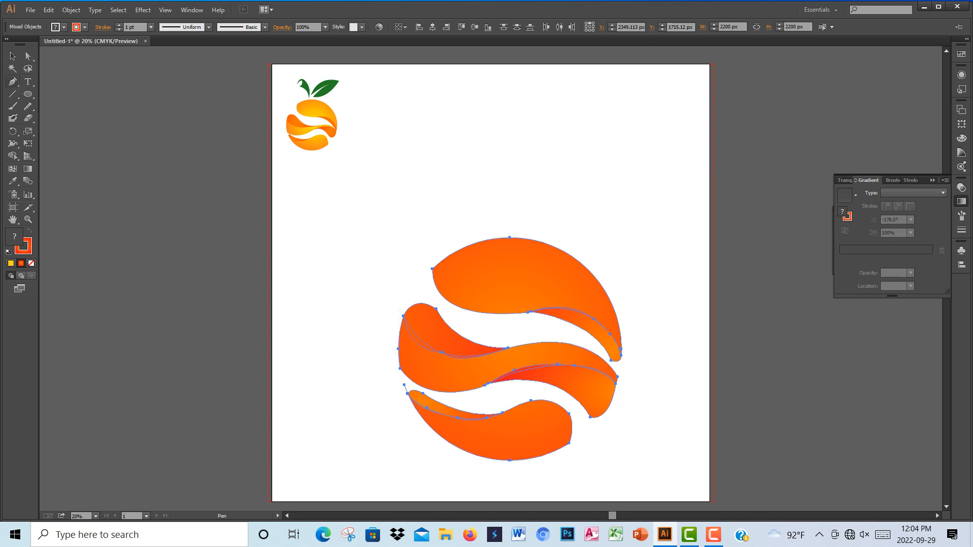
{"action": "left_click", "coordinate": [511, 226]}
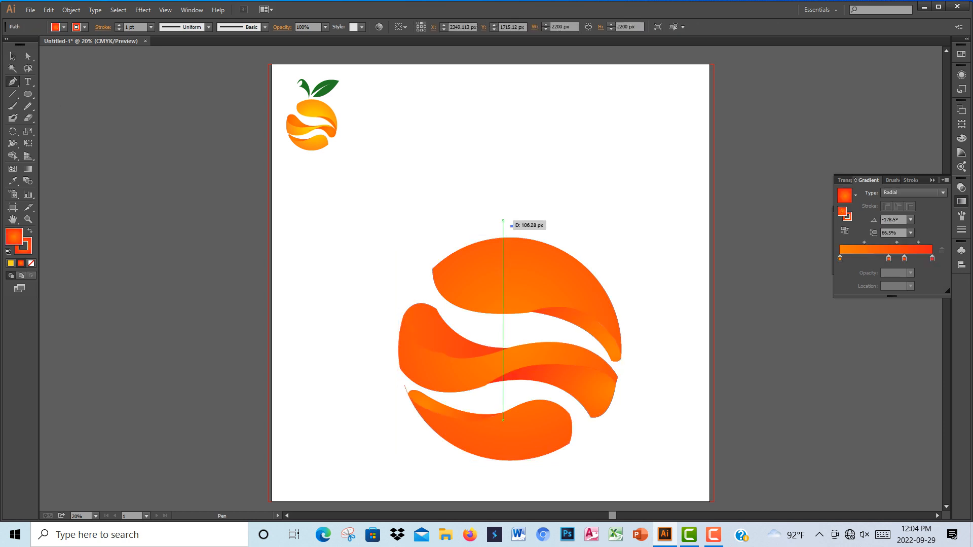
{"action": "left_click_drag", "start_coordinate": [460, 193], "coordinate": [420, 205]}
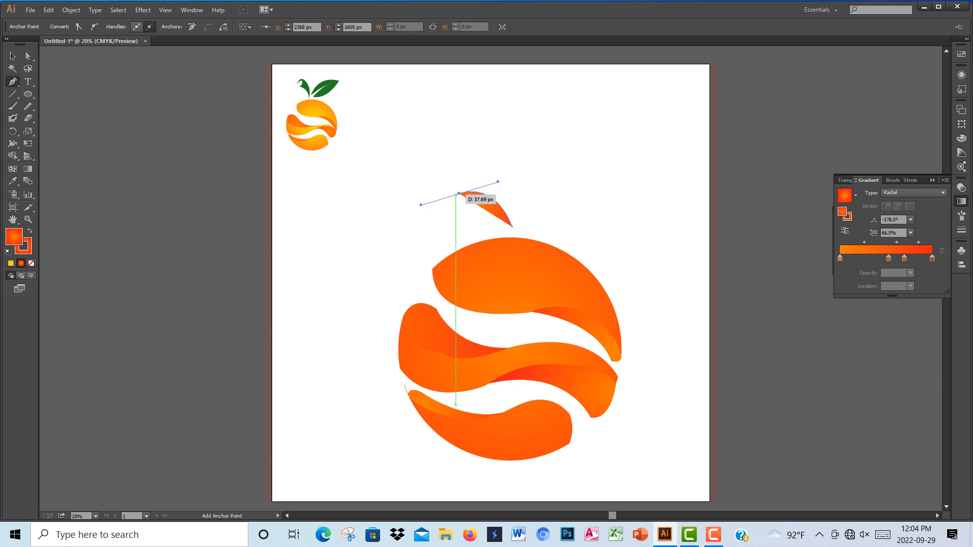
{"action": "left_click", "coordinate": [459, 193]}
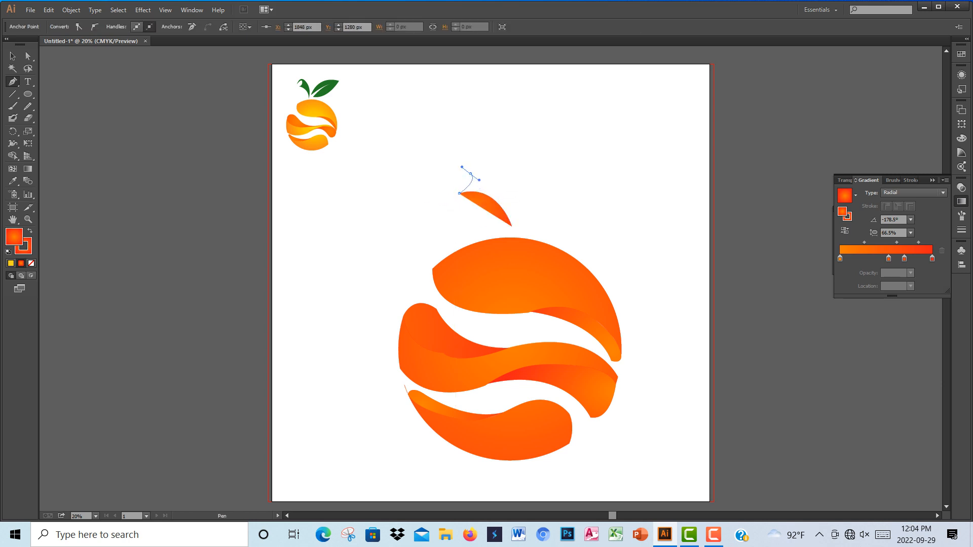
{"action": "left_click_drag", "start_coordinate": [471, 174], "coordinate": [439, 199]}
{"action": "left_click", "coordinate": [470, 174]}
{"action": "left_click", "coordinate": [448, 184]}
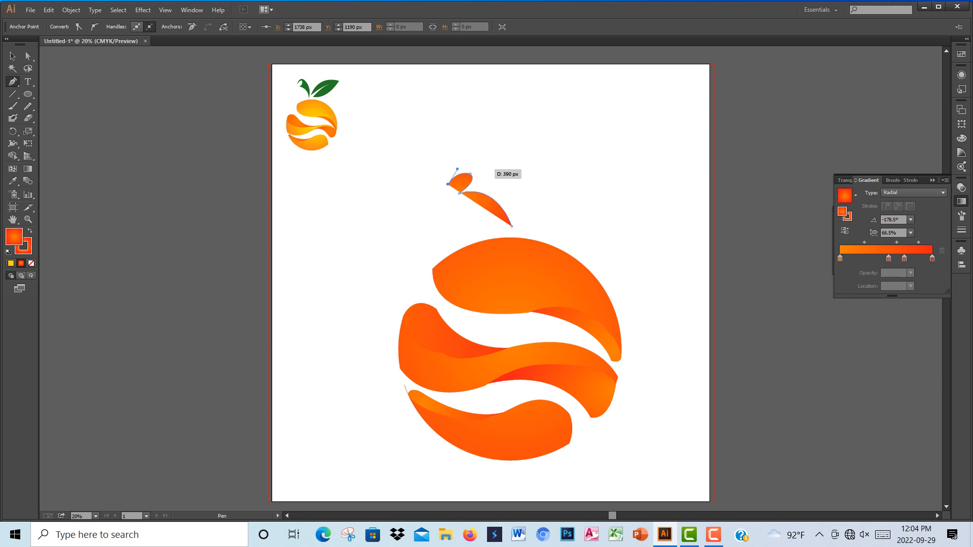
{"action": "left_click_drag", "start_coordinate": [484, 173], "coordinate": [496, 191]}
{"action": "left_click", "coordinate": [484, 172]}
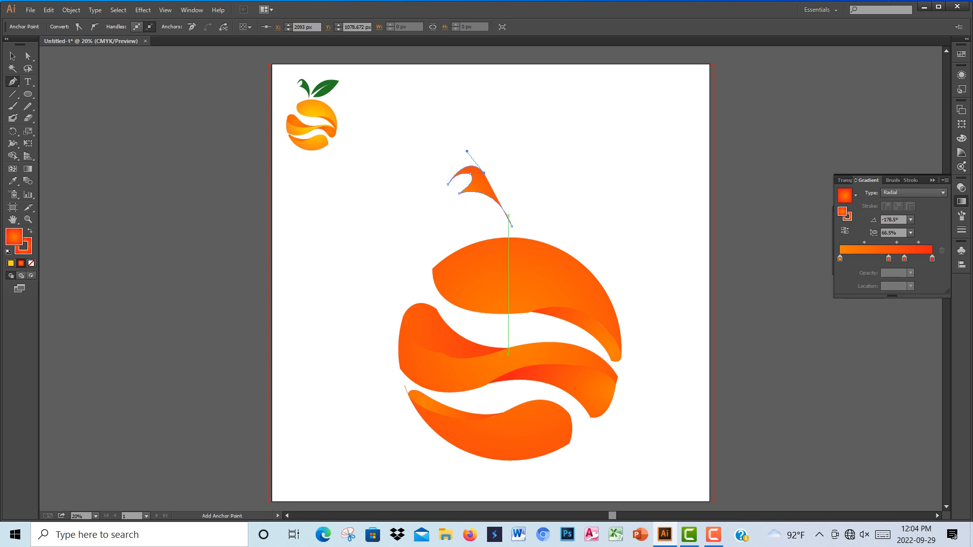
{"action": "left_click", "coordinate": [513, 227]}
{"action": "left_click_drag", "start_coordinate": [512, 226], "coordinate": [520, 254]}
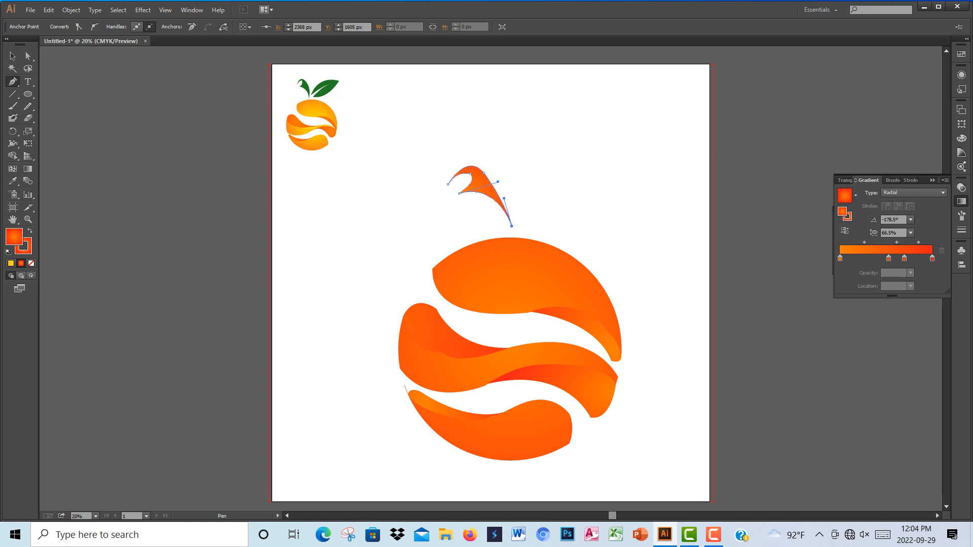
{"action": "key", "text": "v"}
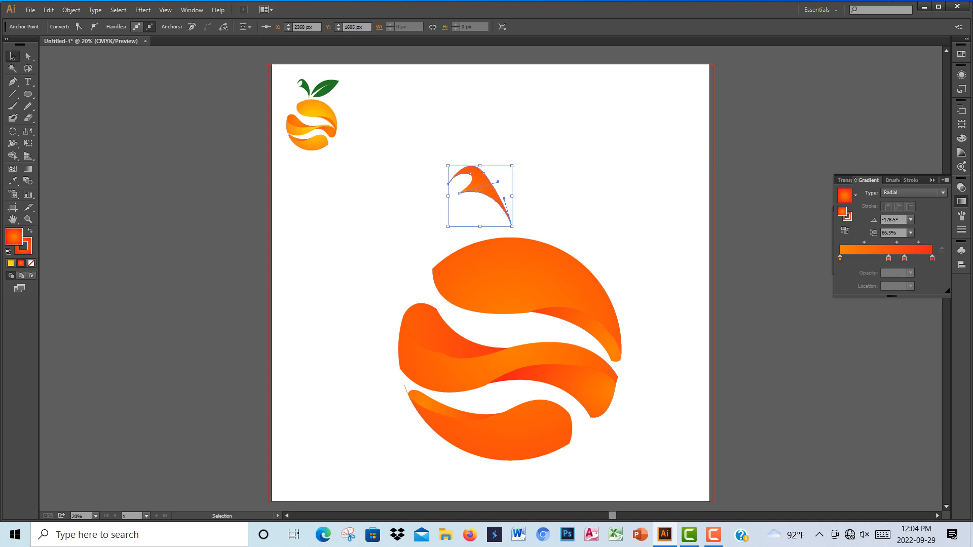
Step: Round out the stem's right edge and rotate the stem slightly clockwise so its tip points to the fruit's top
{"action": "left_click_drag", "start_coordinate": [497, 182], "coordinate": [512, 196]}
{"action": "left_click", "coordinate": [537, 189]}
{"action": "left_click", "coordinate": [503, 209]}
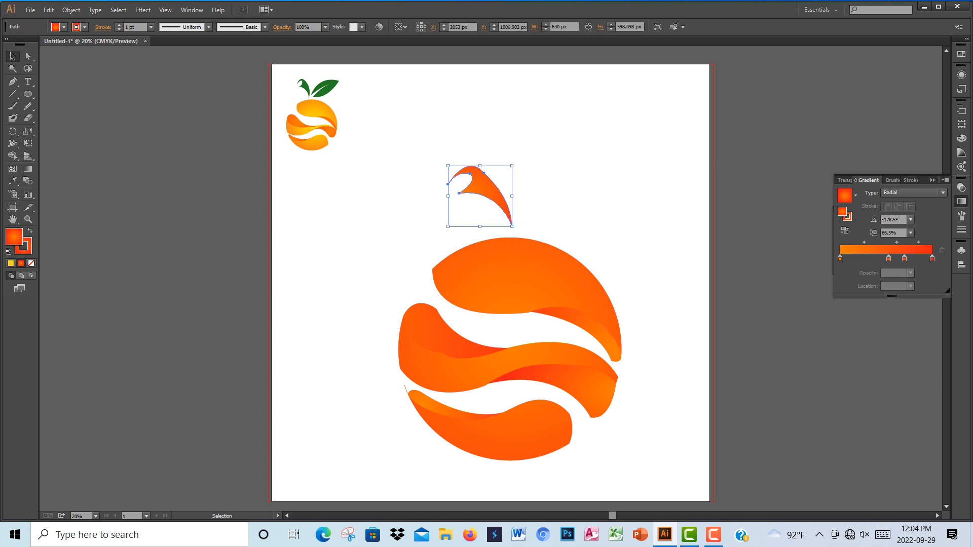
{"action": "left_click_drag", "start_coordinate": [532, 233], "coordinate": [516, 239]}
{"action": "left_click", "coordinate": [576, 208]}
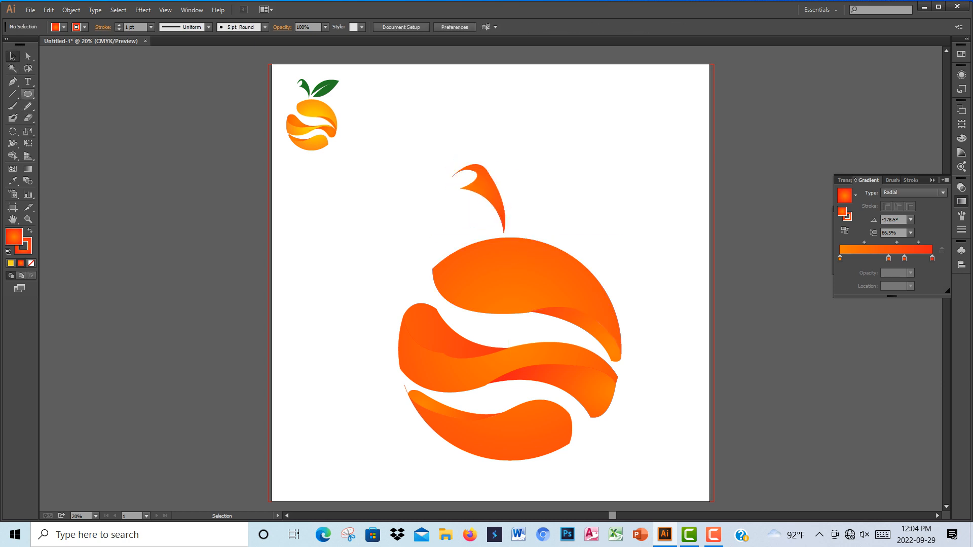
Step: Draw a closed, pointed leaf with a curved vein cut-out to the right of the stem using the Pen tool
{"action": "left_click", "coordinate": [12, 81]}
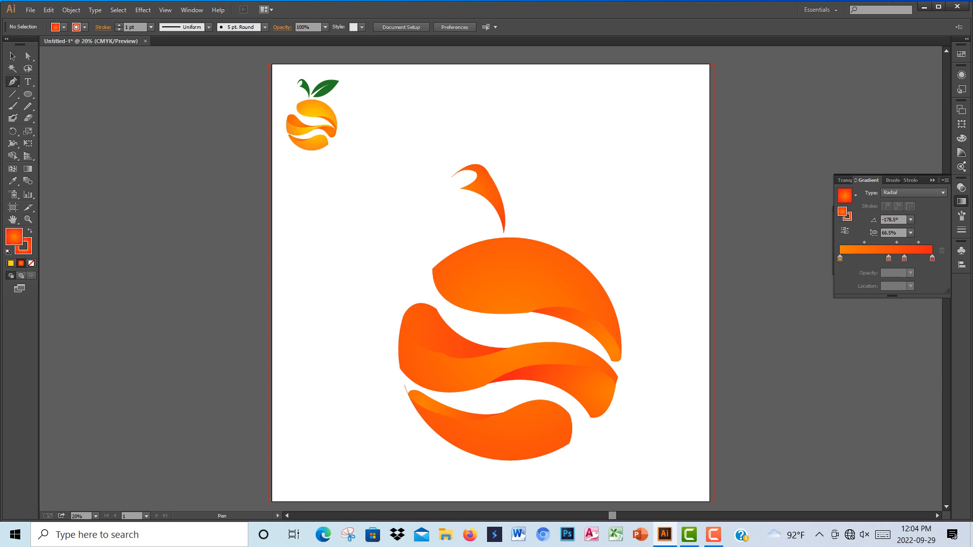
{"action": "left_click", "coordinate": [513, 223]}
{"action": "left_click_drag", "start_coordinate": [587, 191], "coordinate": [648, 212]}
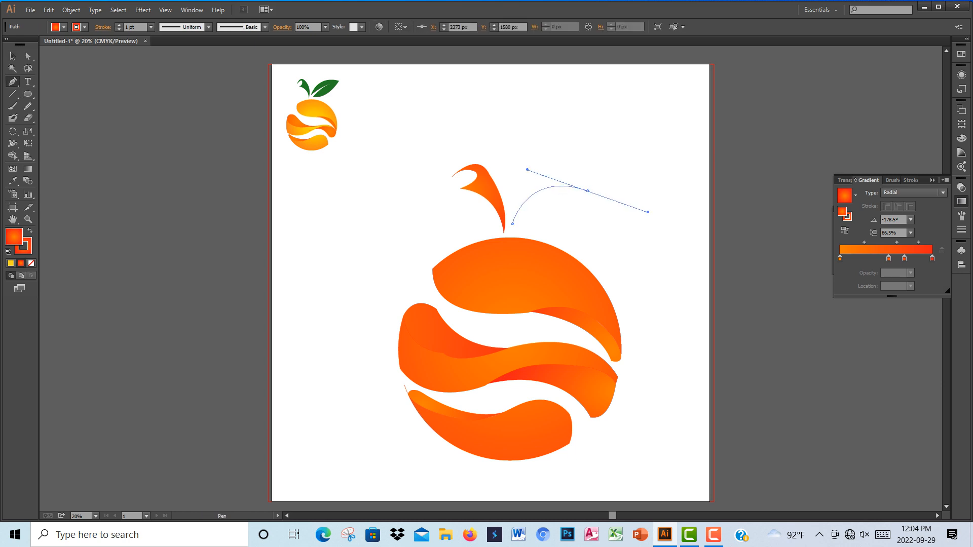
{"action": "left_click", "coordinate": [587, 190]}
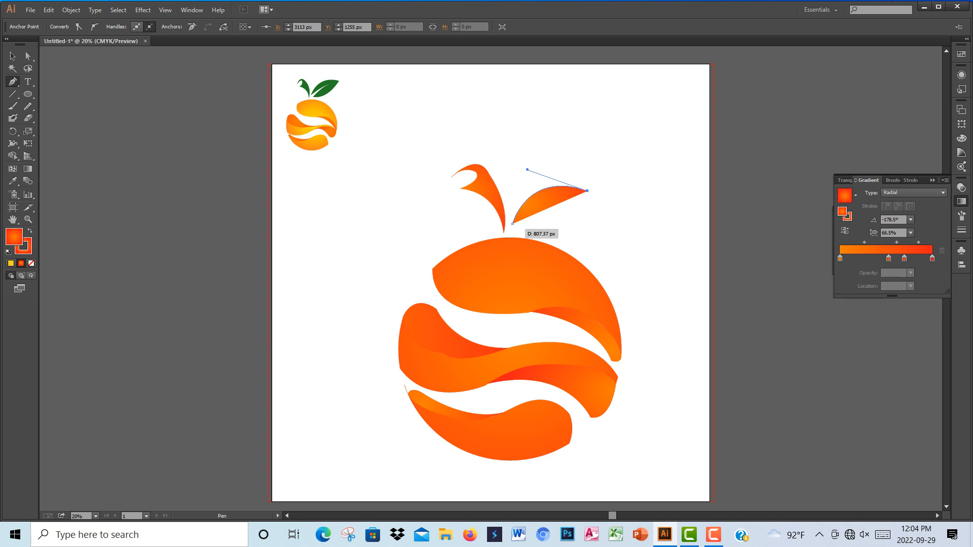
{"action": "left_click_drag", "start_coordinate": [517, 230], "coordinate": [561, 226]}
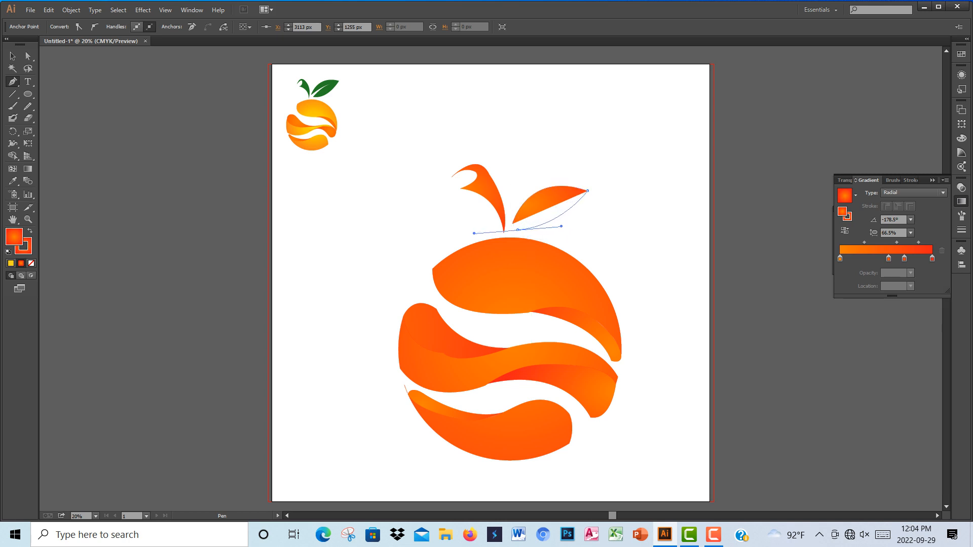
{"action": "left_click_drag", "start_coordinate": [474, 234], "coordinate": [461, 236]}
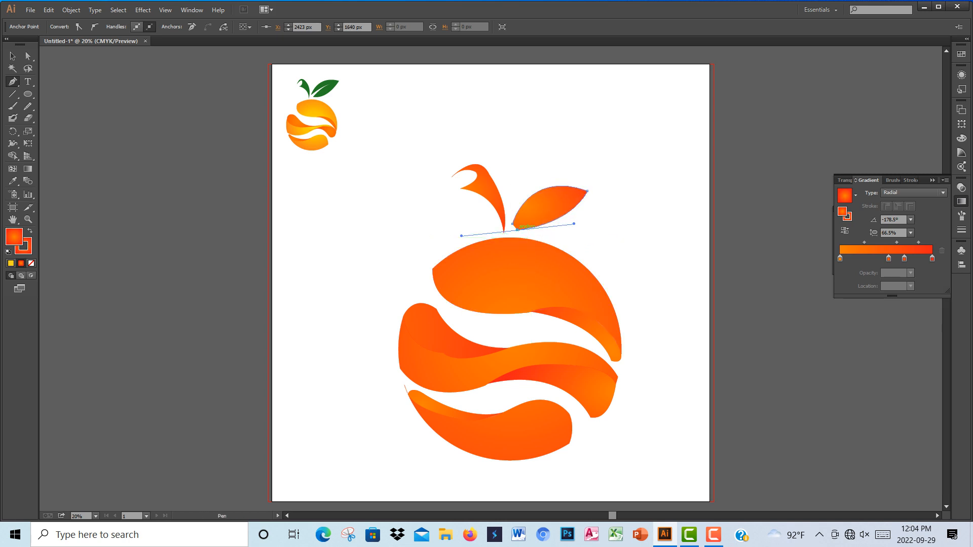
{"action": "left_click", "coordinate": [518, 230]}
{"action": "left_click", "coordinate": [567, 198]}
{"action": "left_click_drag", "start_coordinate": [567, 198], "coordinate": [585, 203]}
{"action": "left_click_drag", "start_coordinate": [587, 191], "coordinate": [519, 229]}
{"action": "left_click", "coordinate": [512, 224]}
{"action": "key", "text": "v"}
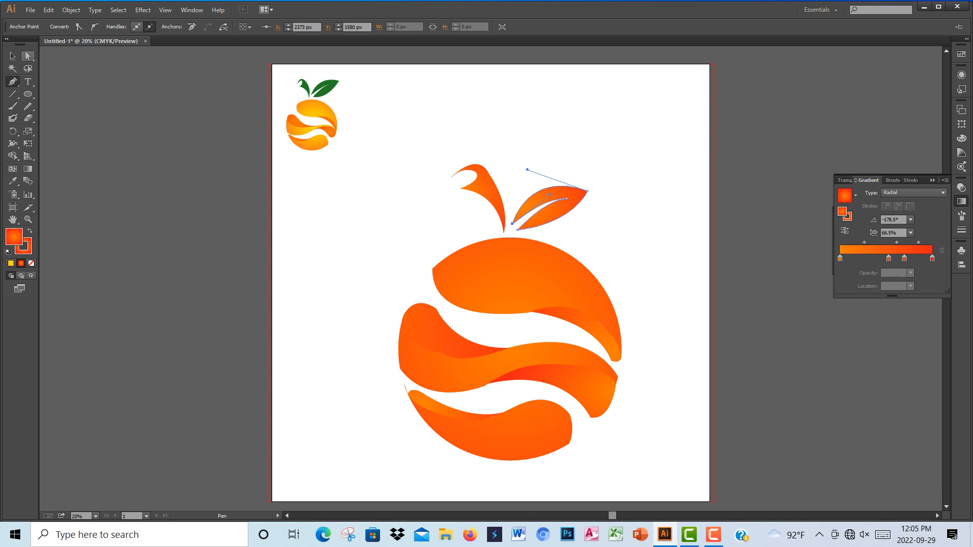
Step: Fill both the stem and the leaf above the fruit with the dark green swatch
{"action": "left_click_drag", "start_coordinate": [449, 160], "coordinate": [598, 234]}
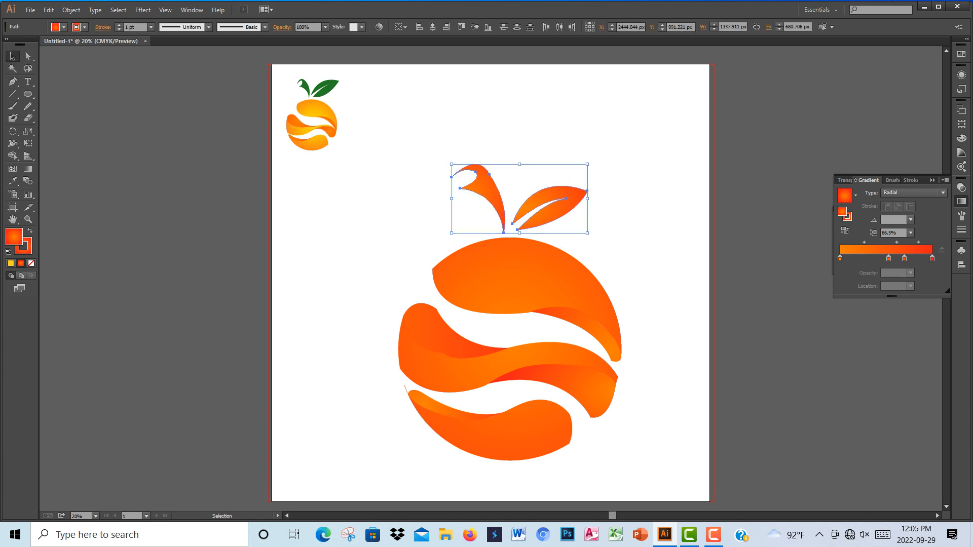
{"action": "left_click", "coordinate": [961, 54]}
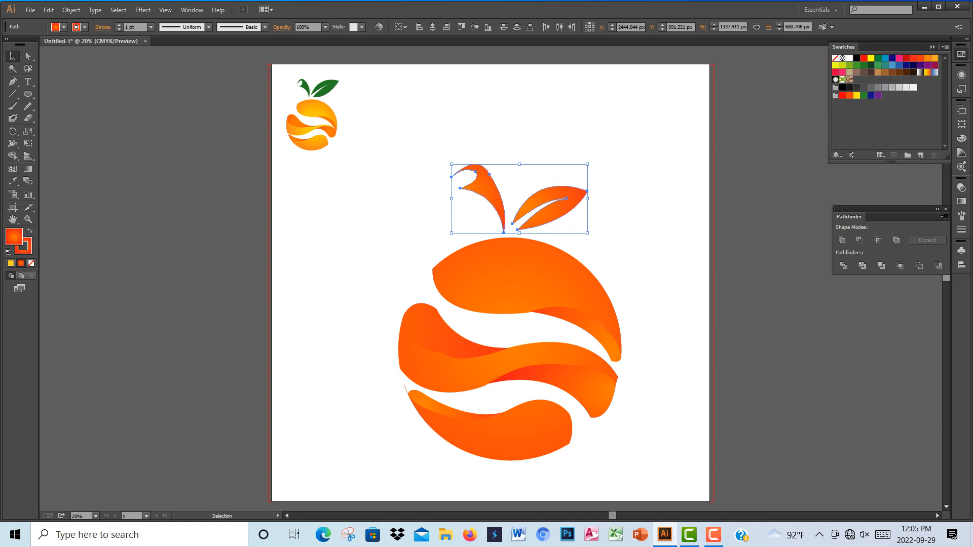
{"action": "left_click", "coordinate": [864, 65]}
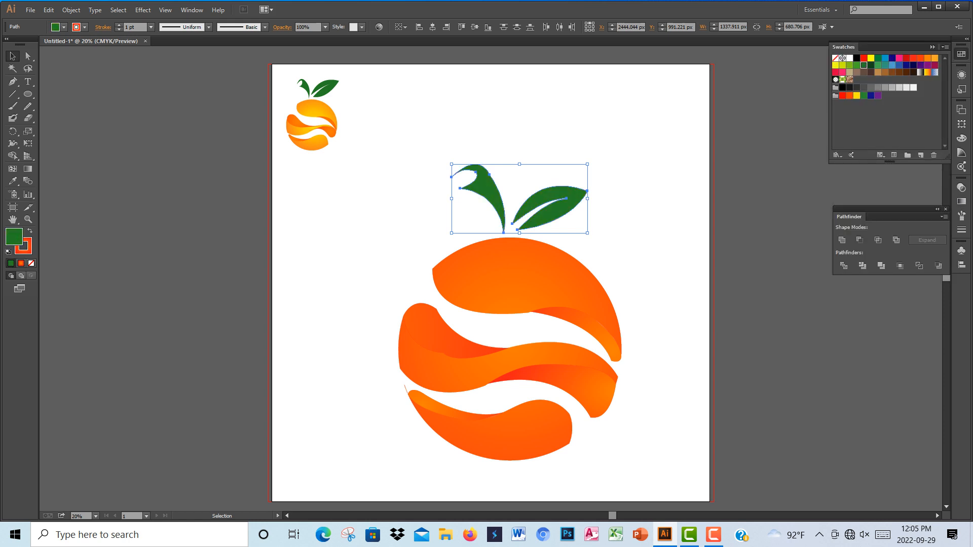
{"action": "key", "text": "ctrl+shift+a"}
Step: Scale the whole recreated logo down to about 442 by 587 px and place it beside the small reference logo
{"action": "left_click_drag", "start_coordinate": [398, 159], "coordinate": [484, 278]}
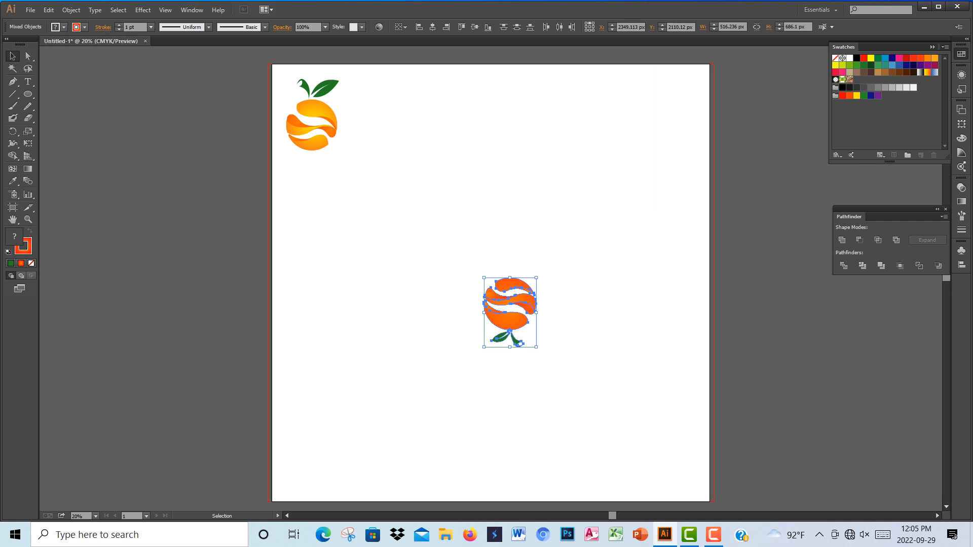
{"action": "key", "text": "ctrl+z"}
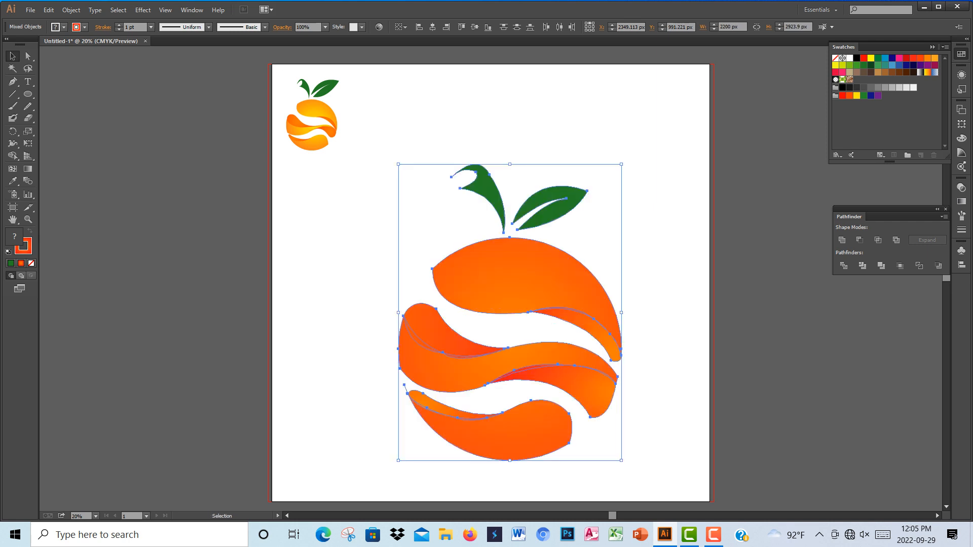
{"action": "left_click_drag", "start_coordinate": [621, 461], "coordinate": [447, 281]}
{"action": "left_click", "coordinate": [563, 366]}
{"action": "left_click_drag", "start_coordinate": [517, 309], "coordinate": [392, 117]}
{"action": "key", "text": "ctrl+shift+a"}
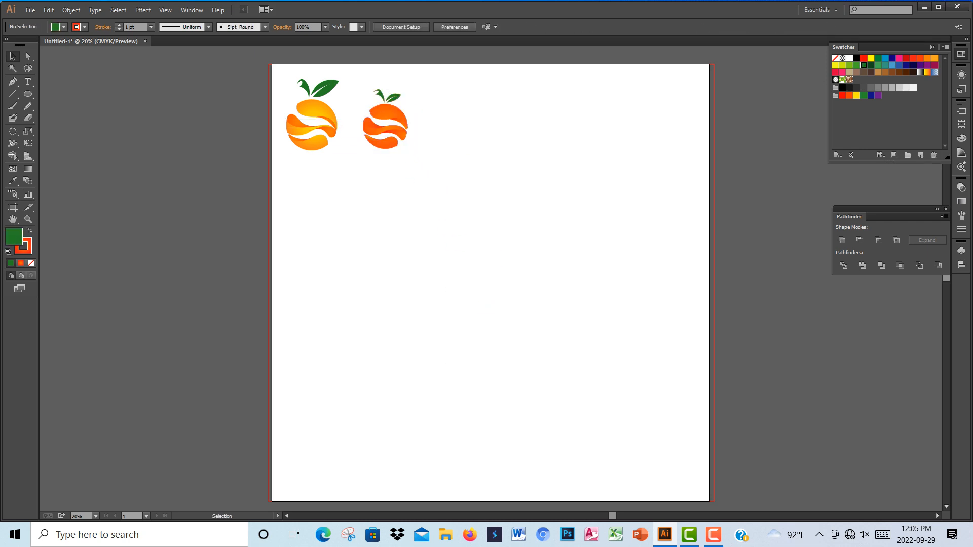
Step: Select the whole reference logo and enlarge it to about 2462 by 3334 px so it fills most of the artboard
{"action": "mouse_move", "coordinate": [288, 81]}
{"action": "left_mouse_down"}
{"action": "mouse_move", "coordinate": [296, 115]}
{"action": "mouse_move", "coordinate": [340, 158]}
{"action": "left_mouse_up"}
{"action": "left_click_drag", "start_coordinate": [314, 124], "coordinate": [608, 434]}
{"action": "key", "text": "ctrl+shift+a"}
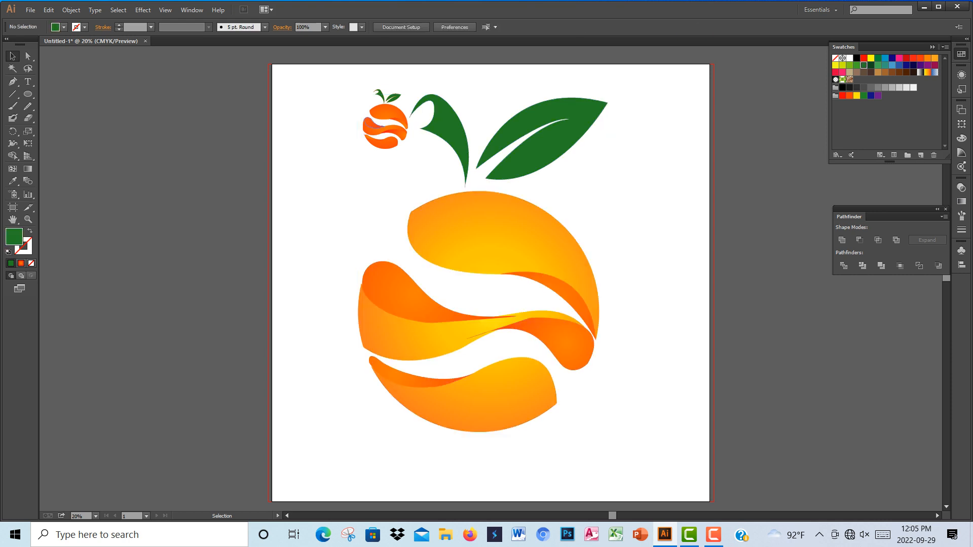
Step: Enlarge the small recreated logo to about 2060 by 2737 px and place it beside the reference, overlapping the artboard's left edge
{"action": "left_click", "coordinate": [400, 112]}
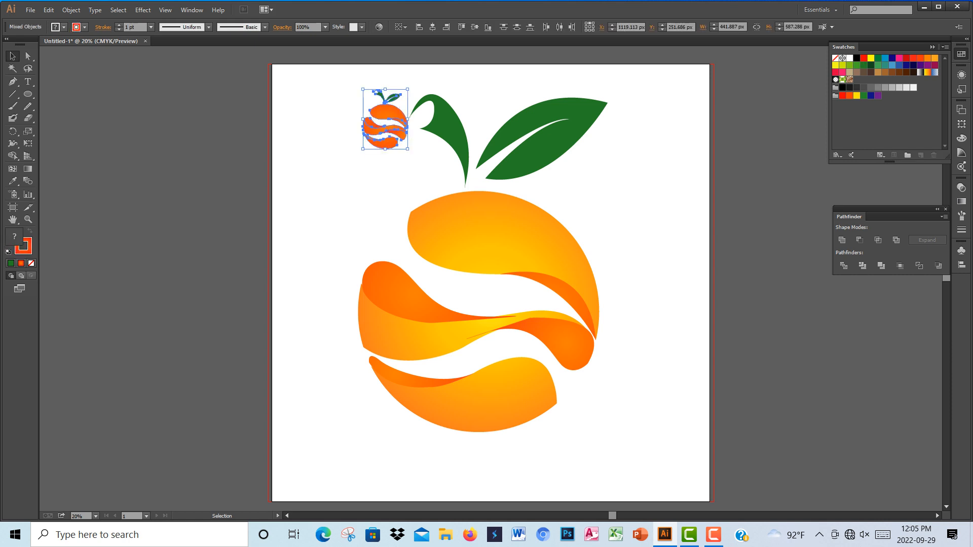
{"action": "left_click_drag", "start_coordinate": [401, 112], "coordinate": [277, 97]}
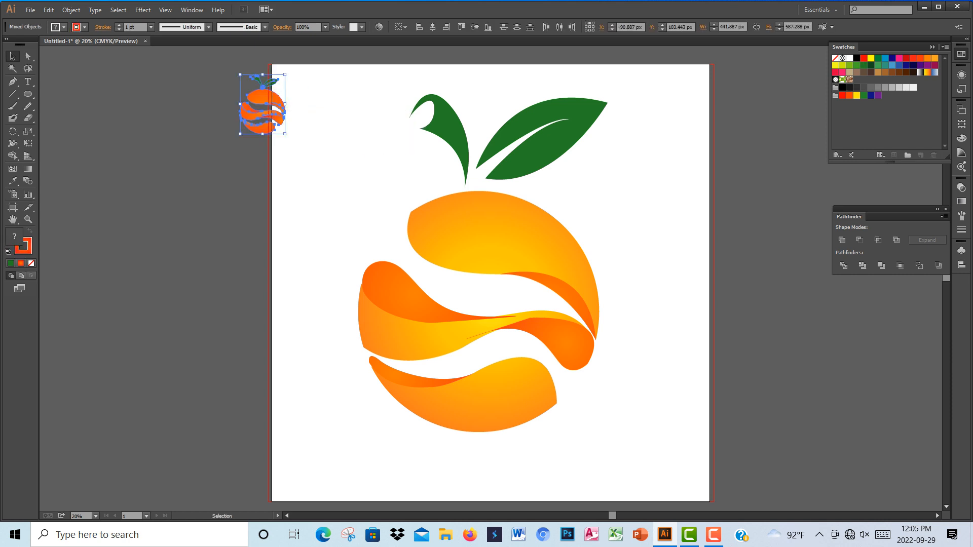
{"action": "left_click_drag", "start_coordinate": [285, 134], "coordinate": [367, 243]}
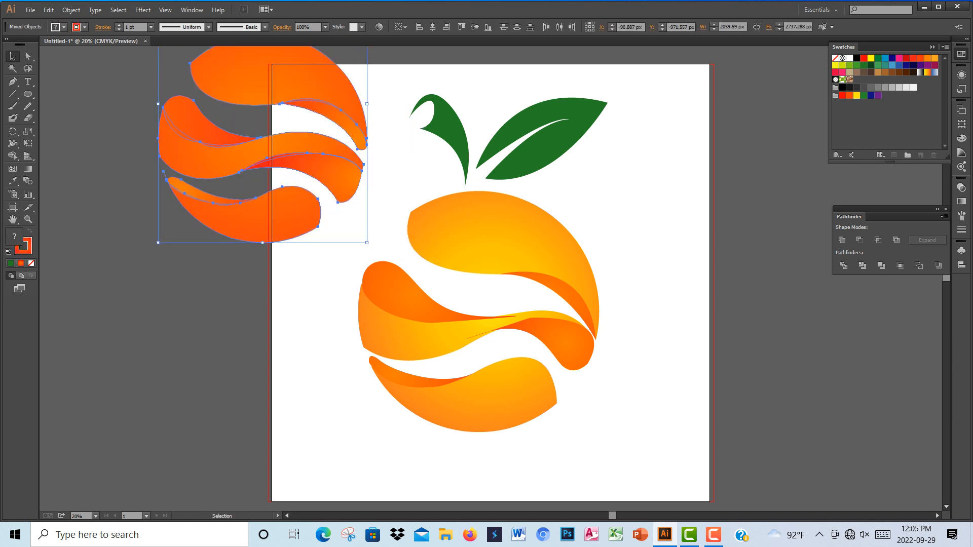
{"action": "scroll", "coordinate": [258, 93], "scroll_direction": "up", "scroll_amount": 1}
{"action": "left_click_drag", "start_coordinate": [258, 93], "coordinate": [234, 269]}
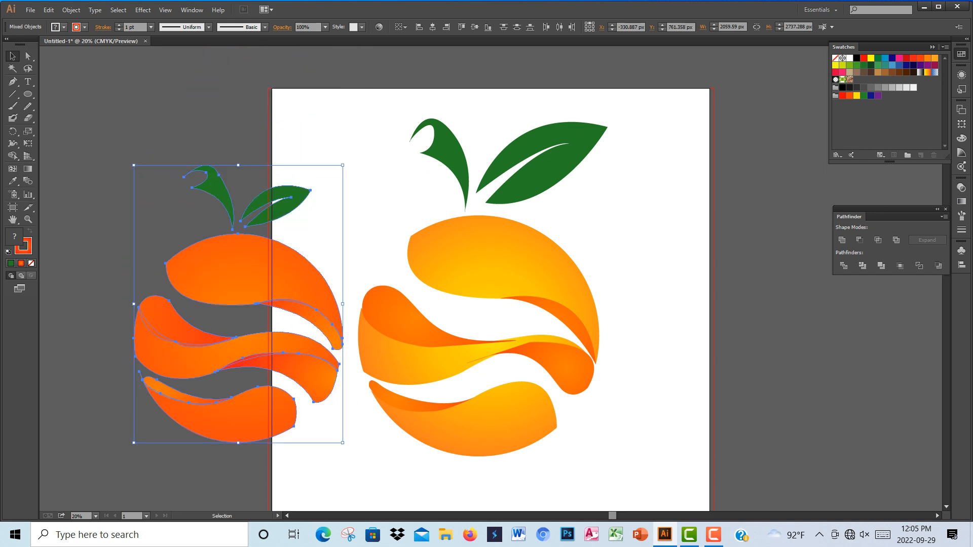
{"action": "key", "text": "ctrl+shift+a"}
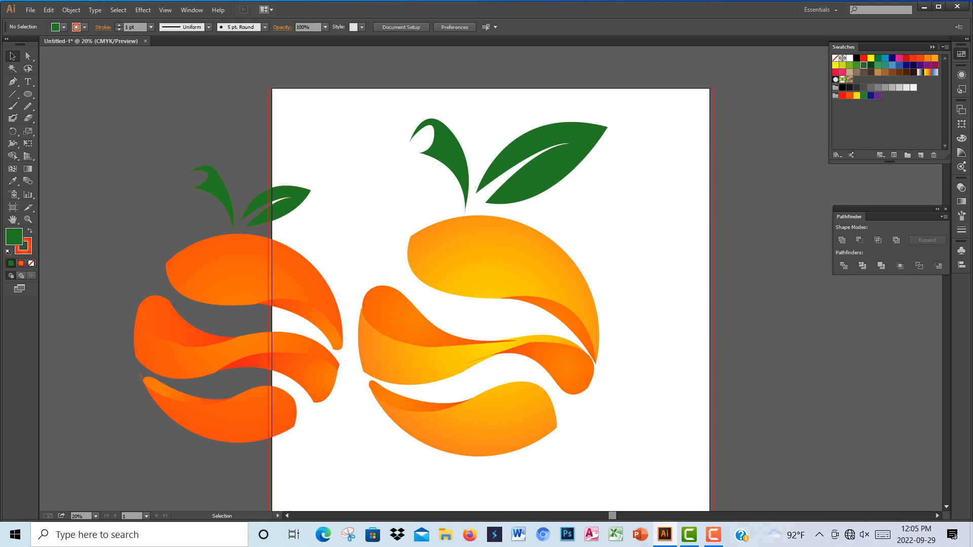
Step: Move the recreated logo completely off the artboard's left side, and select the entire reference logo
{"action": "left_click", "coordinate": [491, 268]}
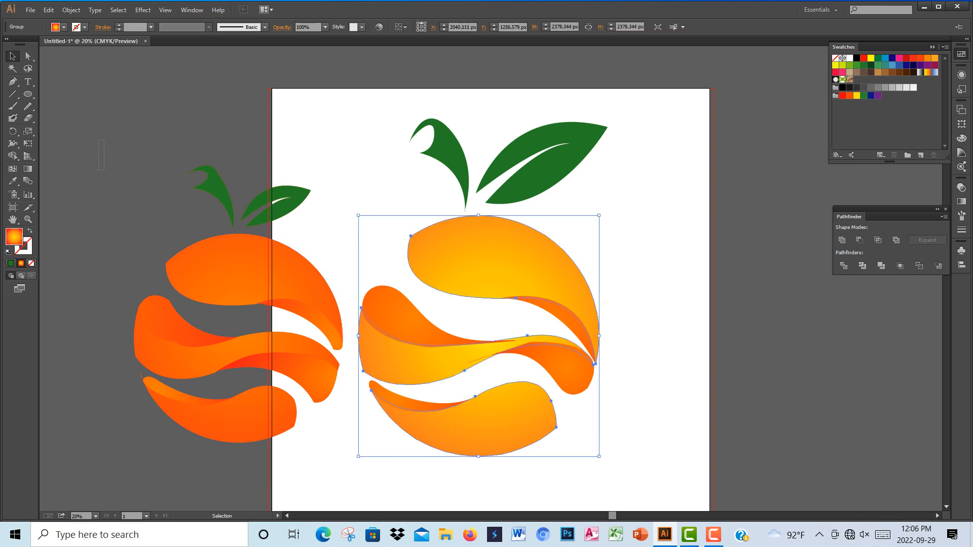
{"action": "left_click_drag", "start_coordinate": [96, 144], "coordinate": [341, 430]}
{"action": "left_click_drag", "start_coordinate": [300, 299], "coordinate": [206, 274]}
{"action": "left_click_drag", "start_coordinate": [363, 123], "coordinate": [630, 495]}
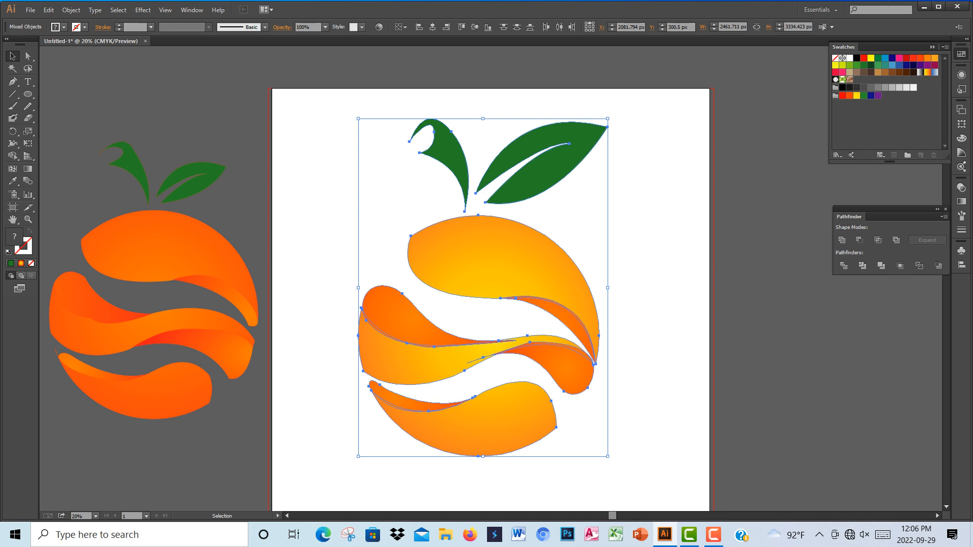
{"action": "left_click", "coordinate": [714, 534]}
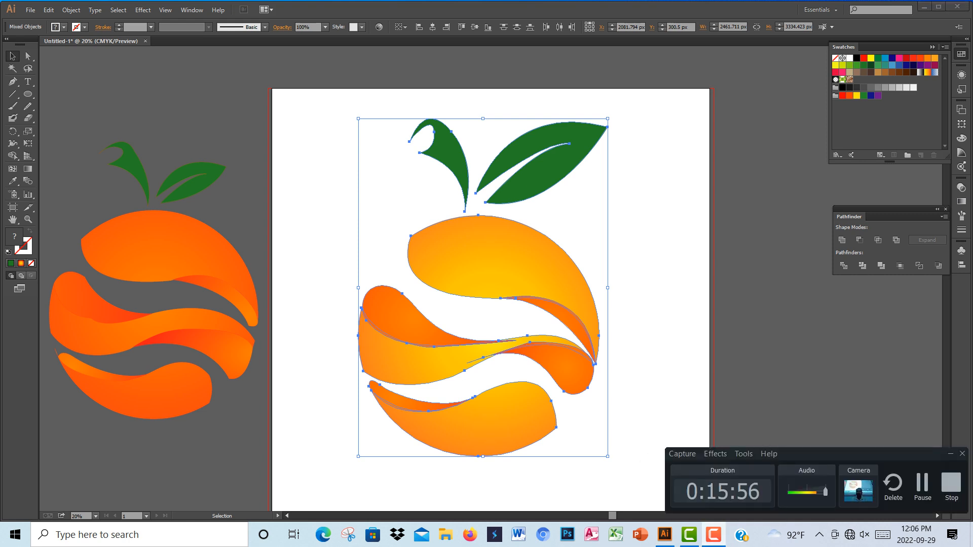